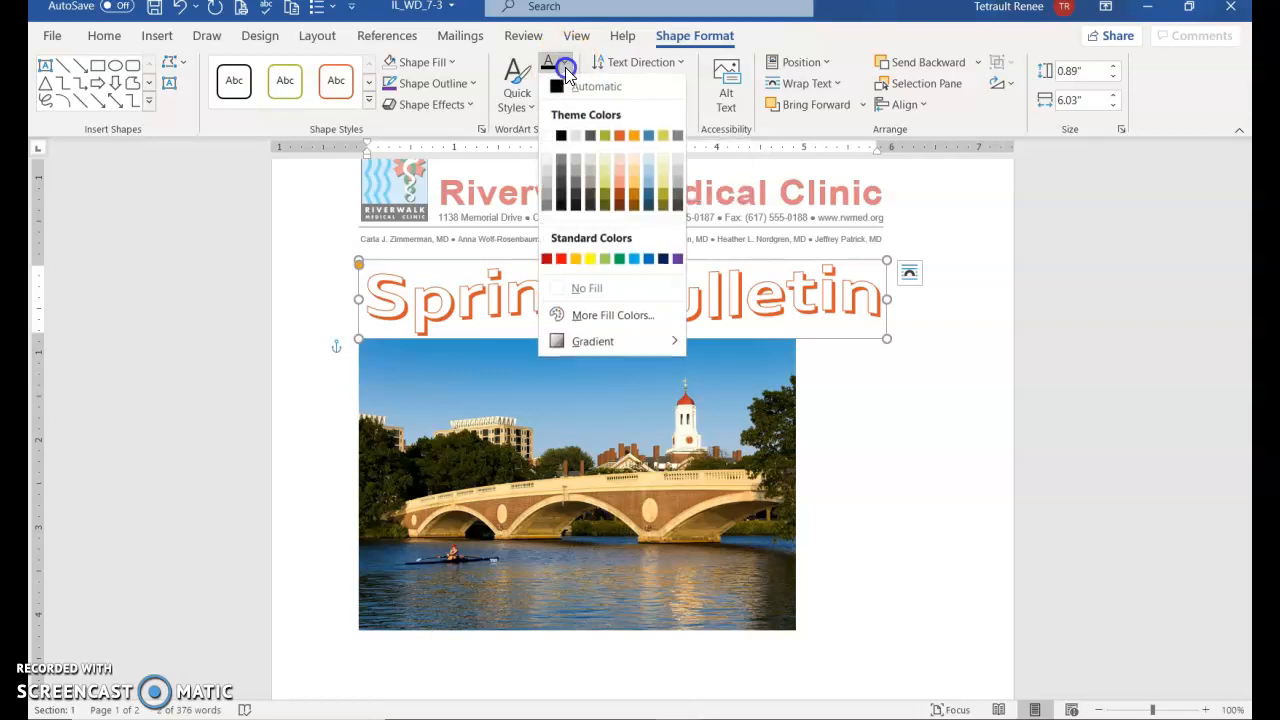
- Change the text fill of the Spring Bulletin WordArt to a gradient fill
mouse_move(606, 350)
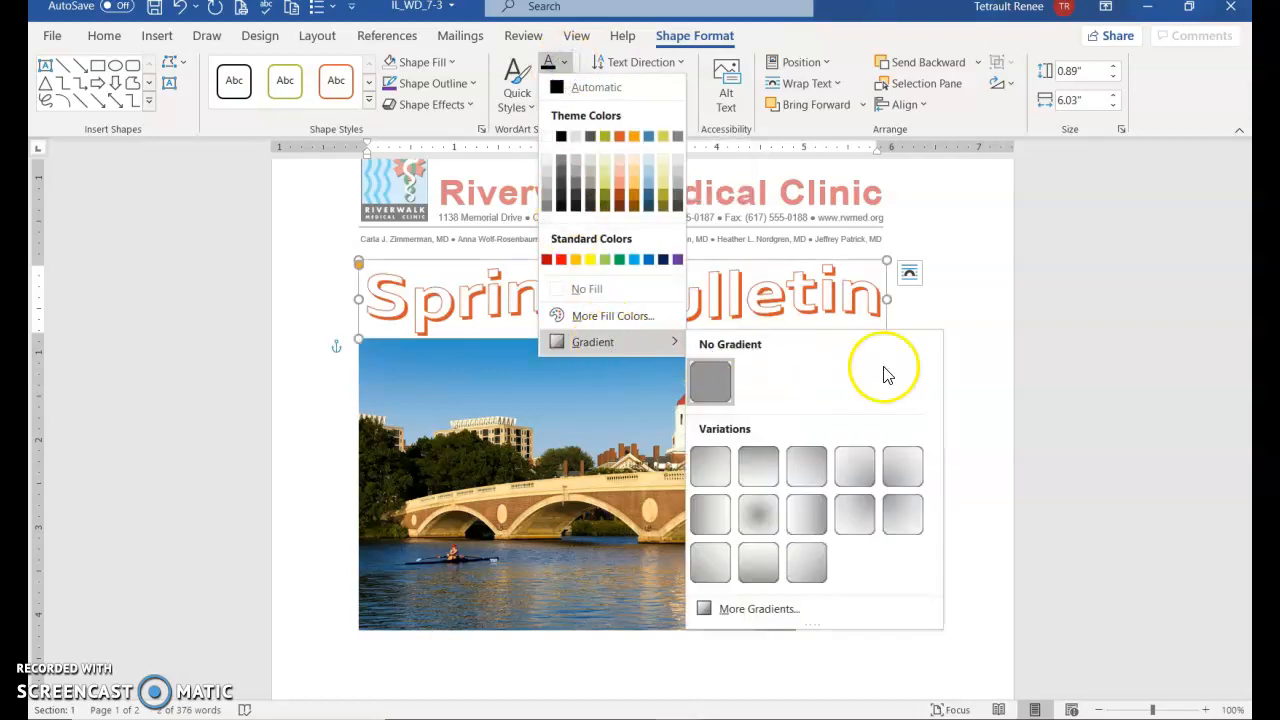
left_click(755, 612)
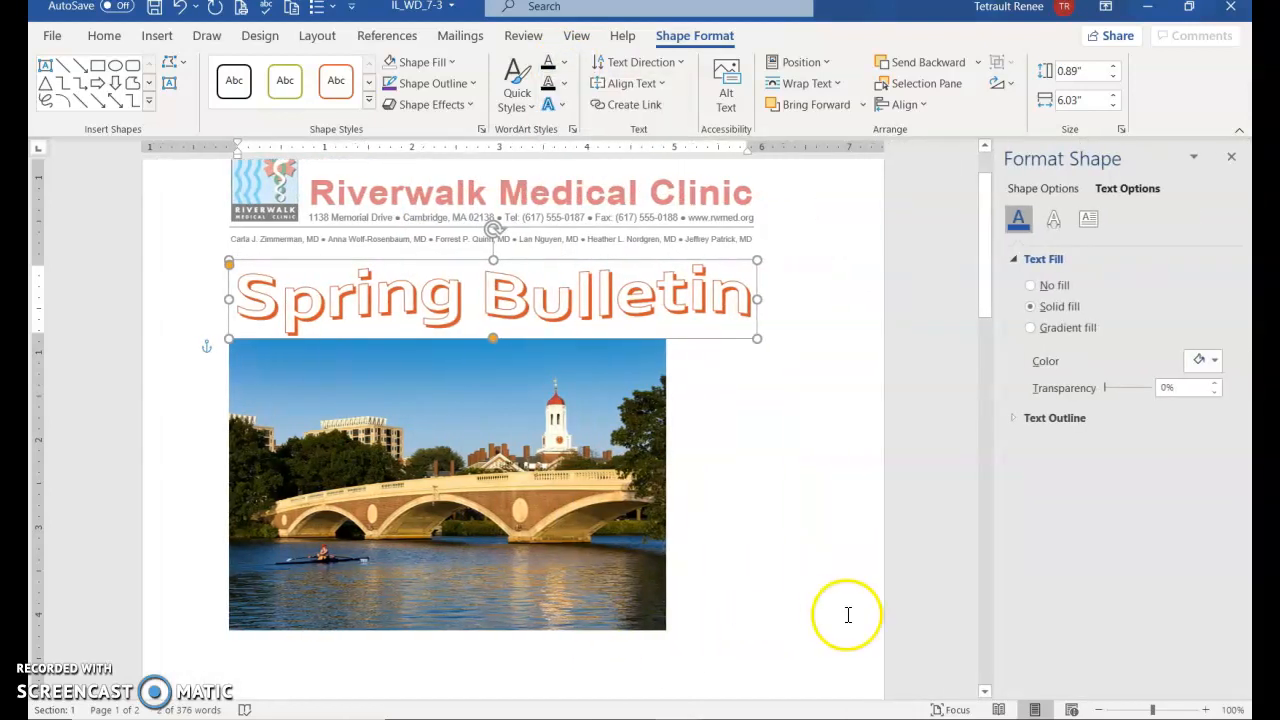
left_click(1030, 328)
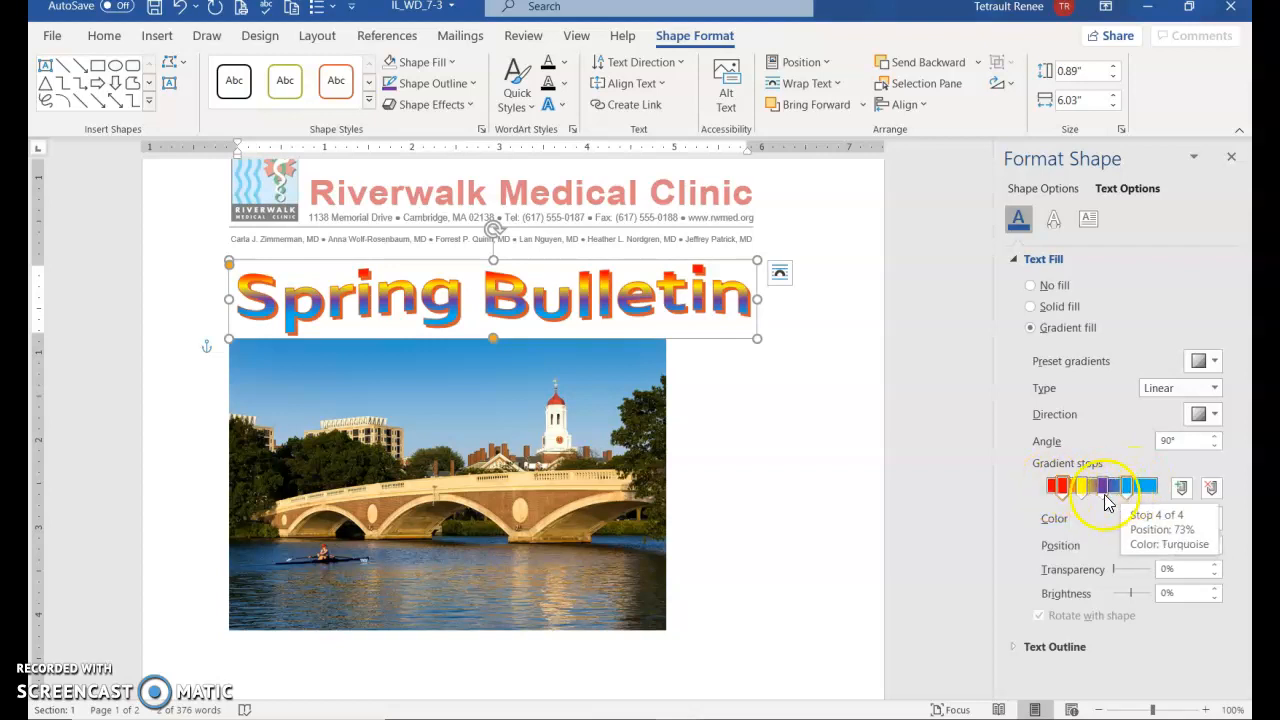
- Examine the colours and positions of the WordArt's gradient stops and the available preset gradients, and close the shape formatting pane
left_click(1057, 488)
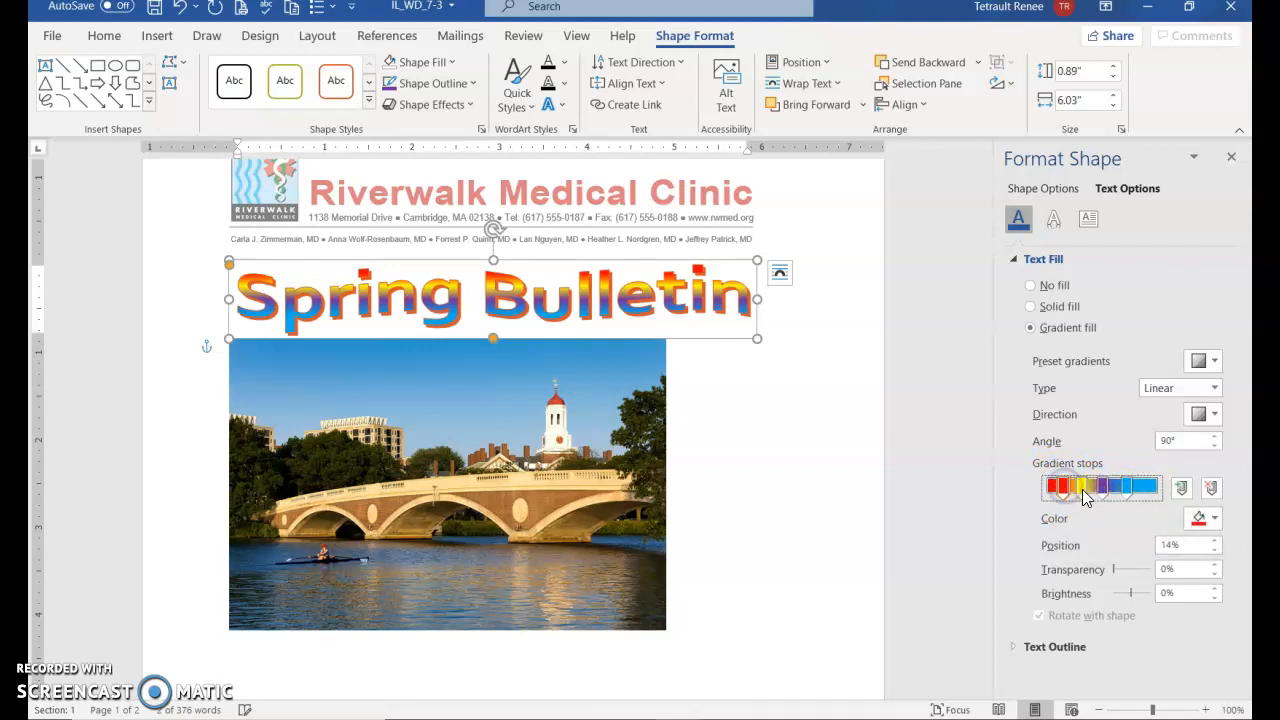
left_click(1216, 527)
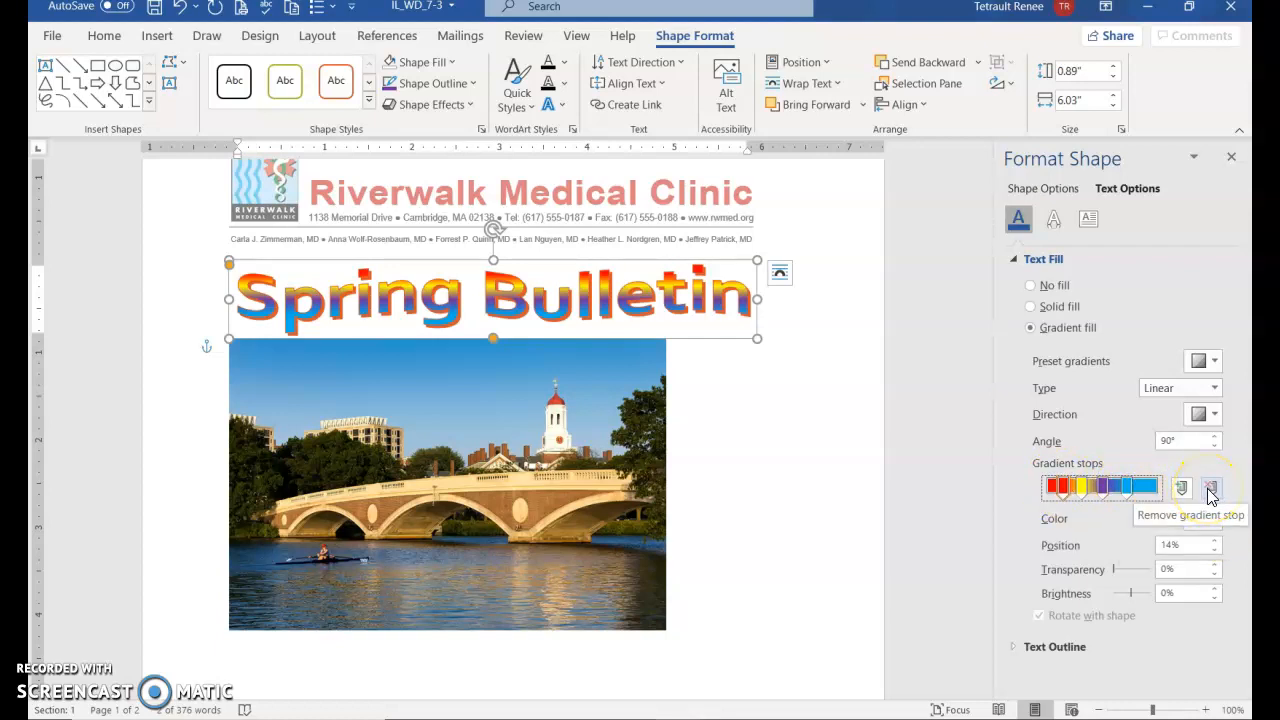
left_click(1184, 490)
left_click(1062, 488)
mouse_move(1100, 490)
left_mouse_down()
mouse_move(1157, 497)
mouse_move(1103, 496)
left_mouse_up()
left_click(1081, 489)
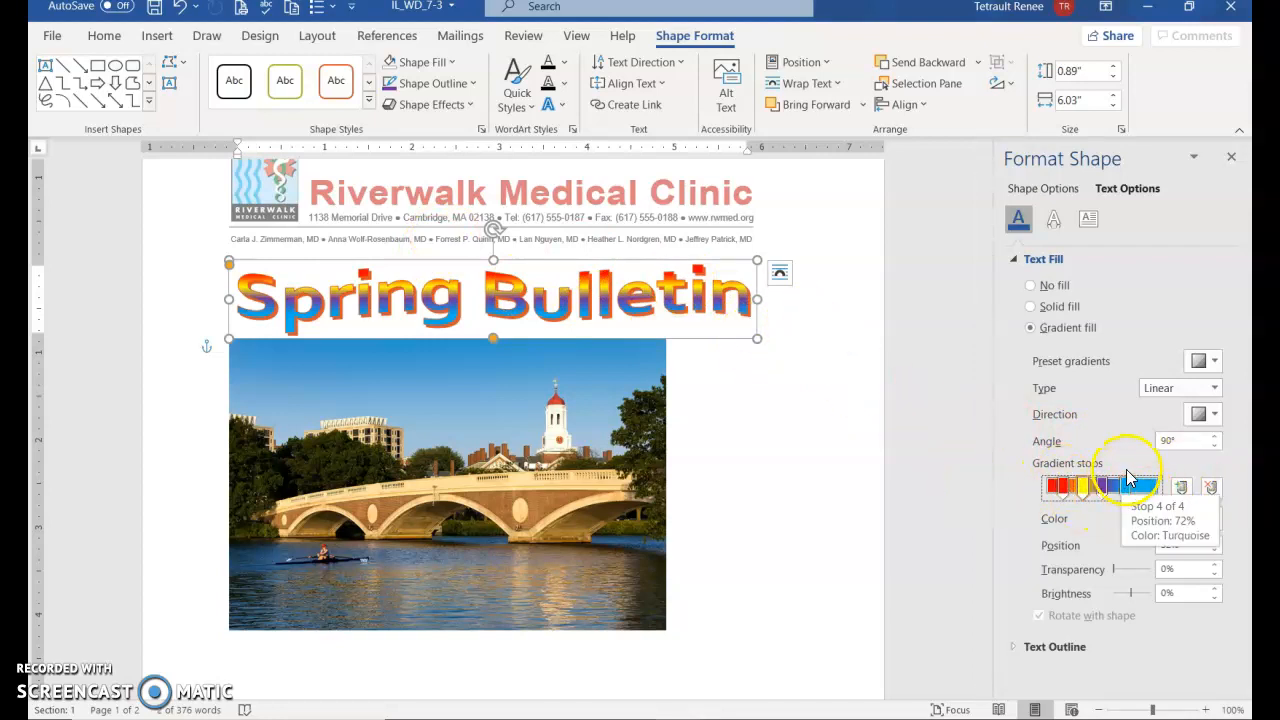
left_click(1212, 362)
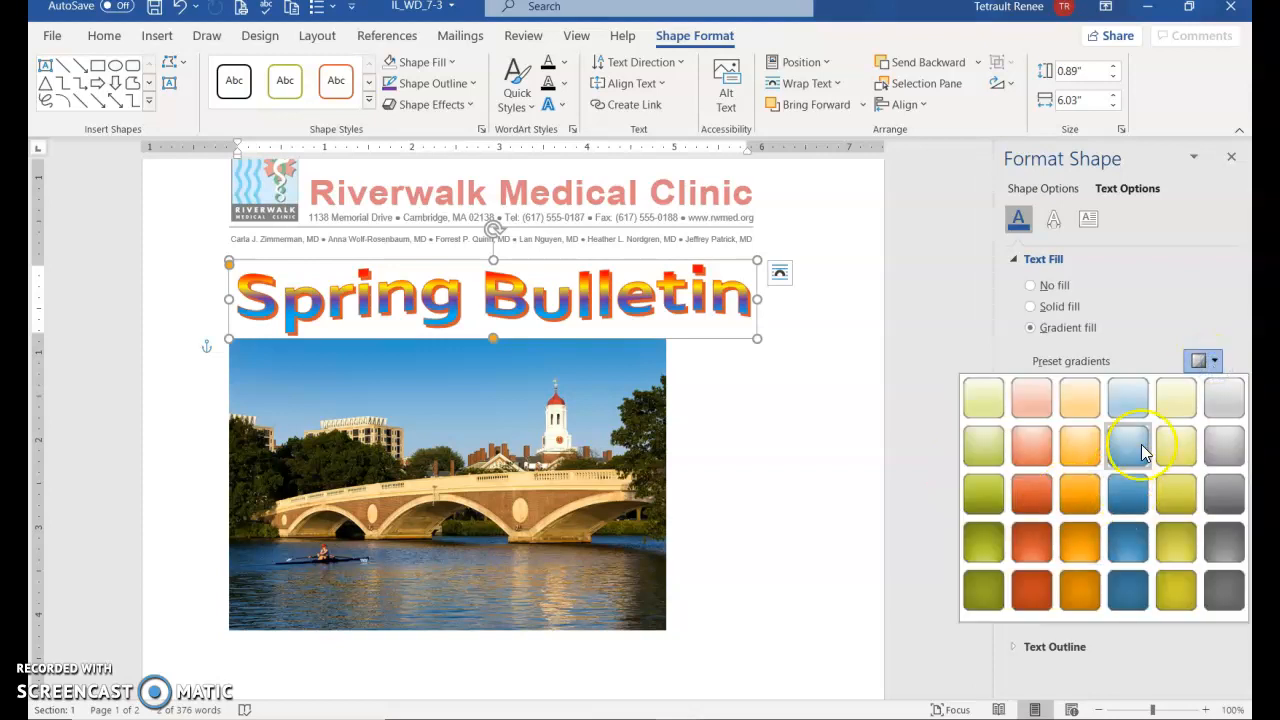
left_click(1201, 313)
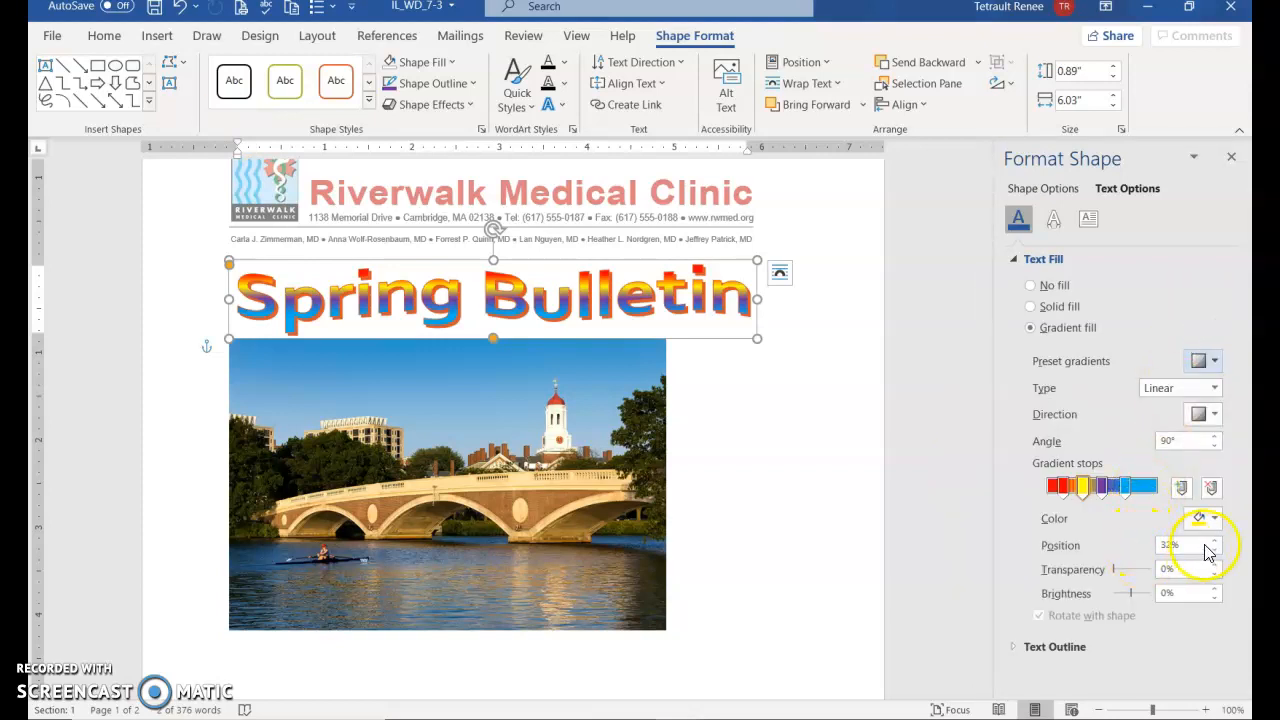
left_click(1233, 162)
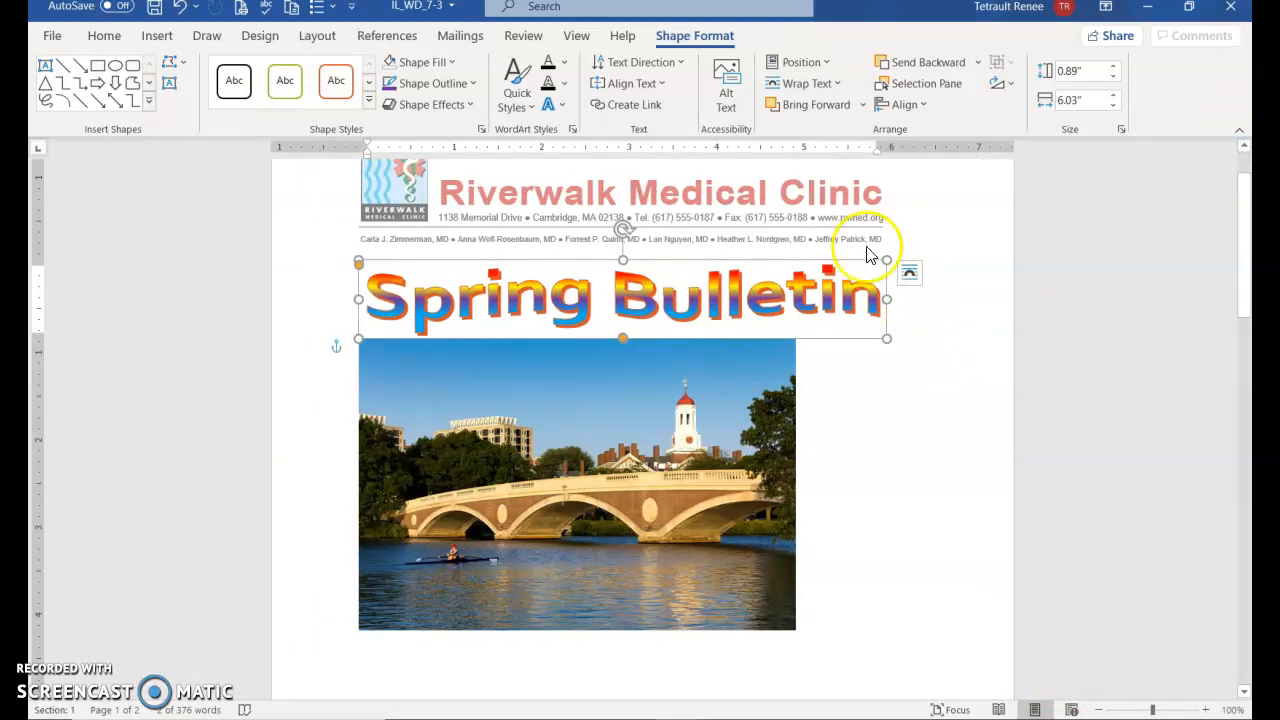
- Set the text wrapping of the Spring Bulletin WordArt to Through
left_click(909, 273)
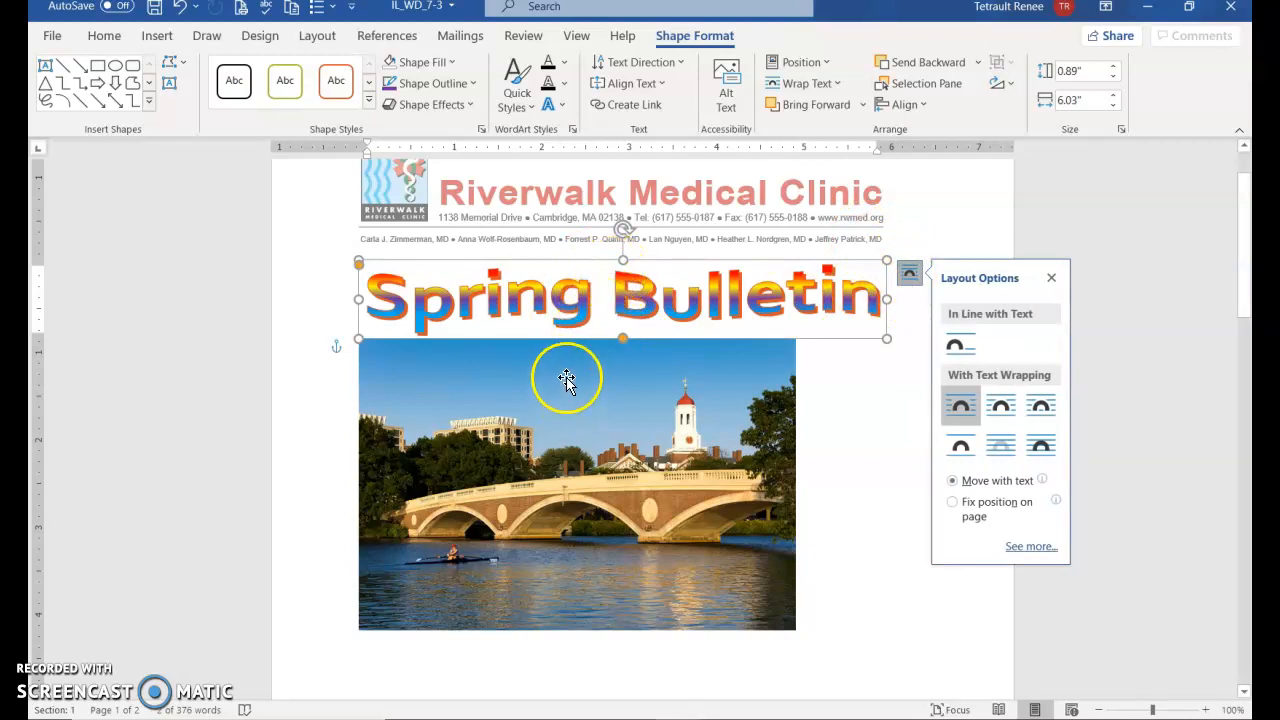
left_click(1040, 408)
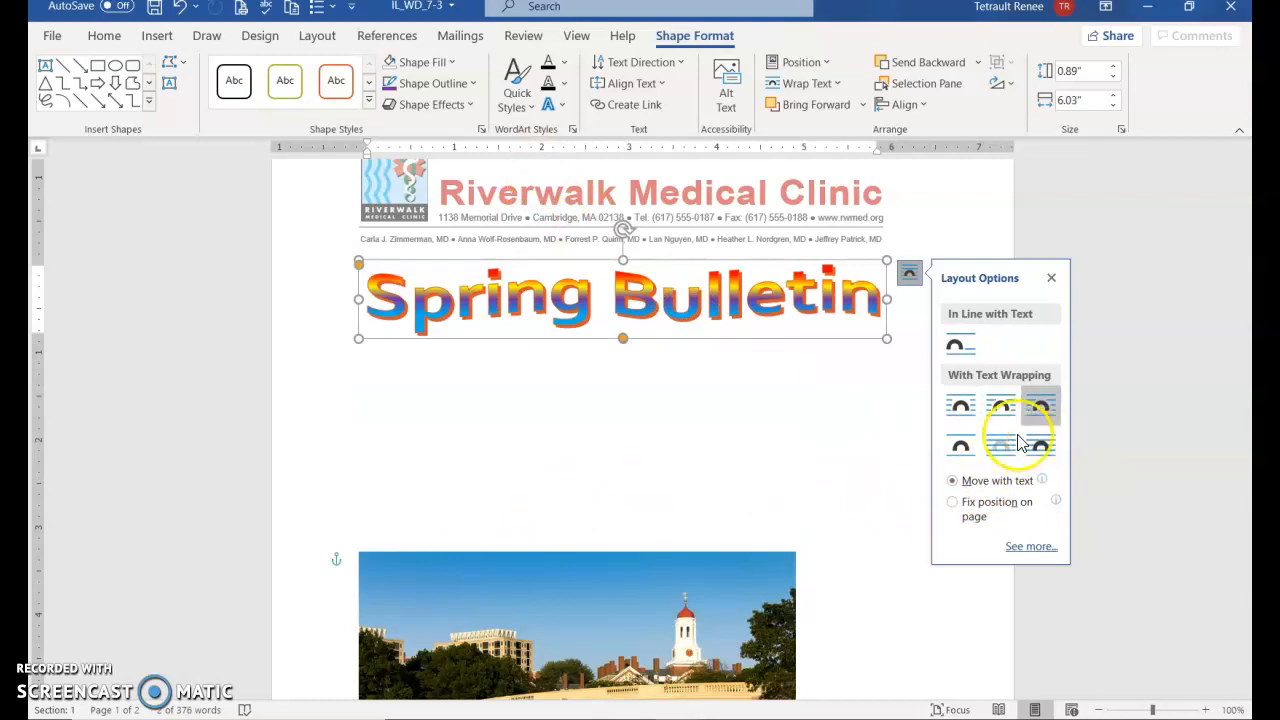
left_click(1052, 279)
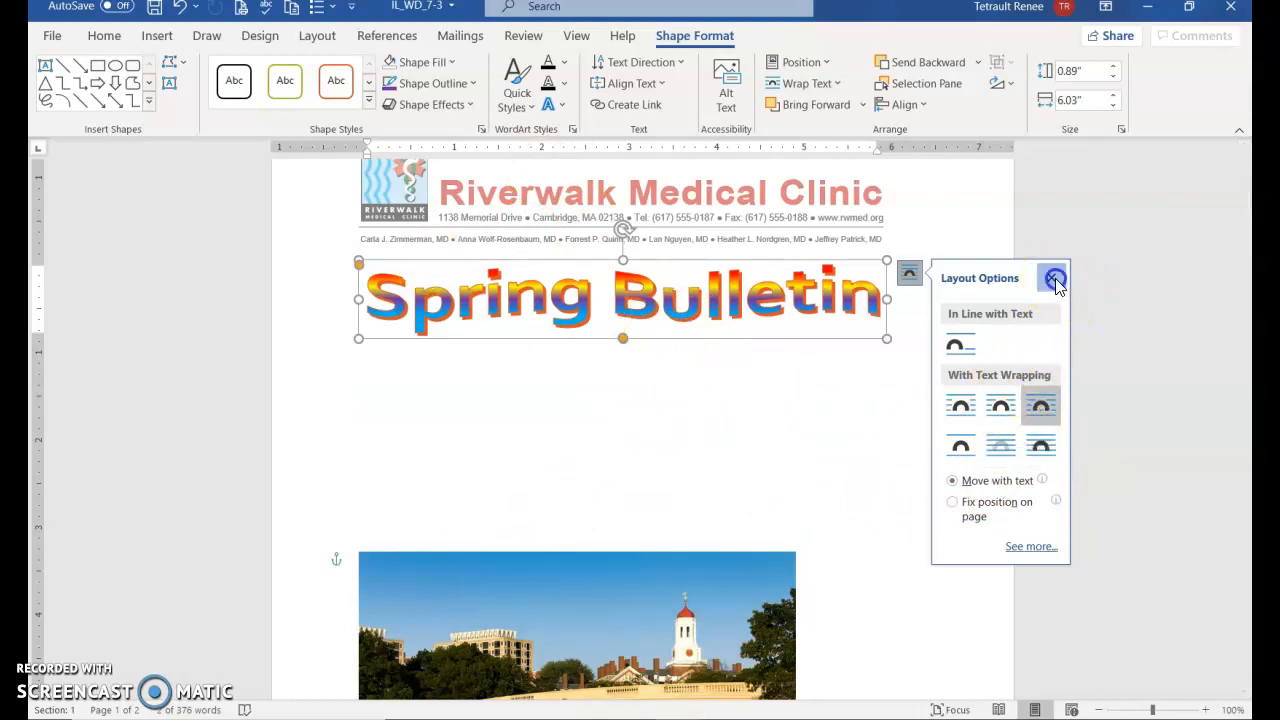
- Crop the bridge picture to the Double Wave shape
scroll(811, 497, "down", 2)
left_click(585, 487)
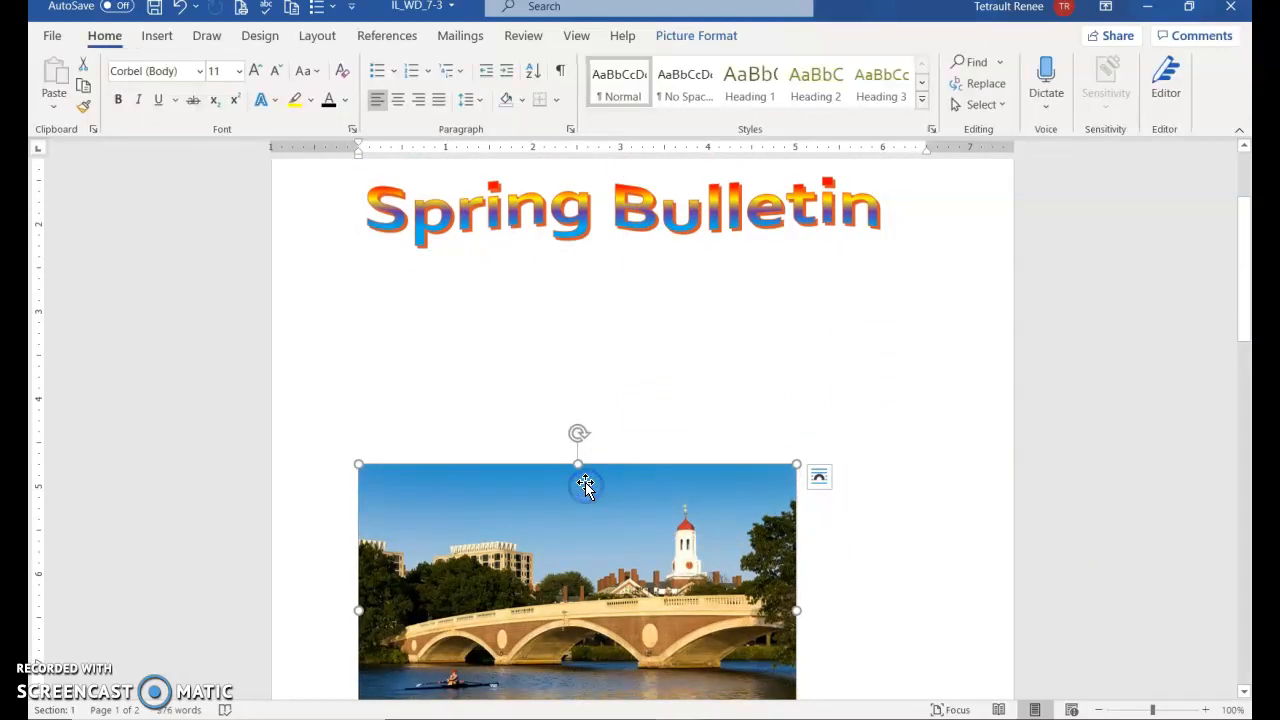
scroll(640, 480, "down", 3)
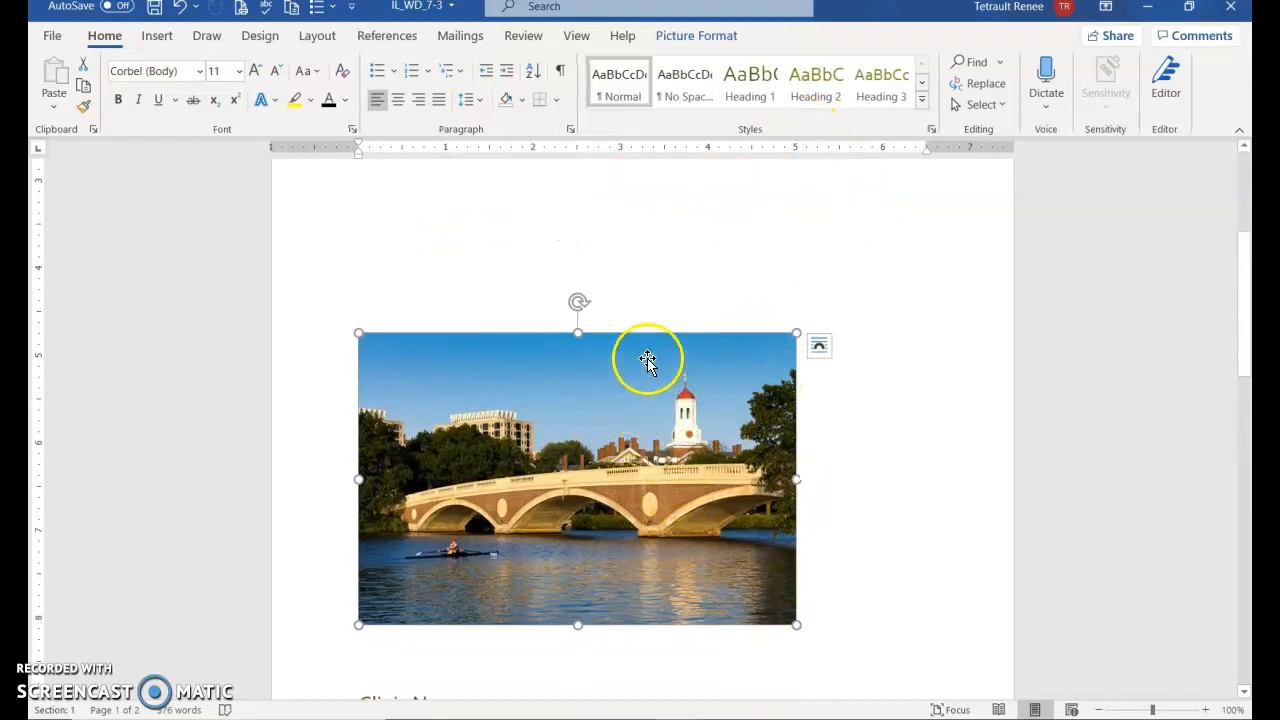
scroll(648, 340, "up", 2)
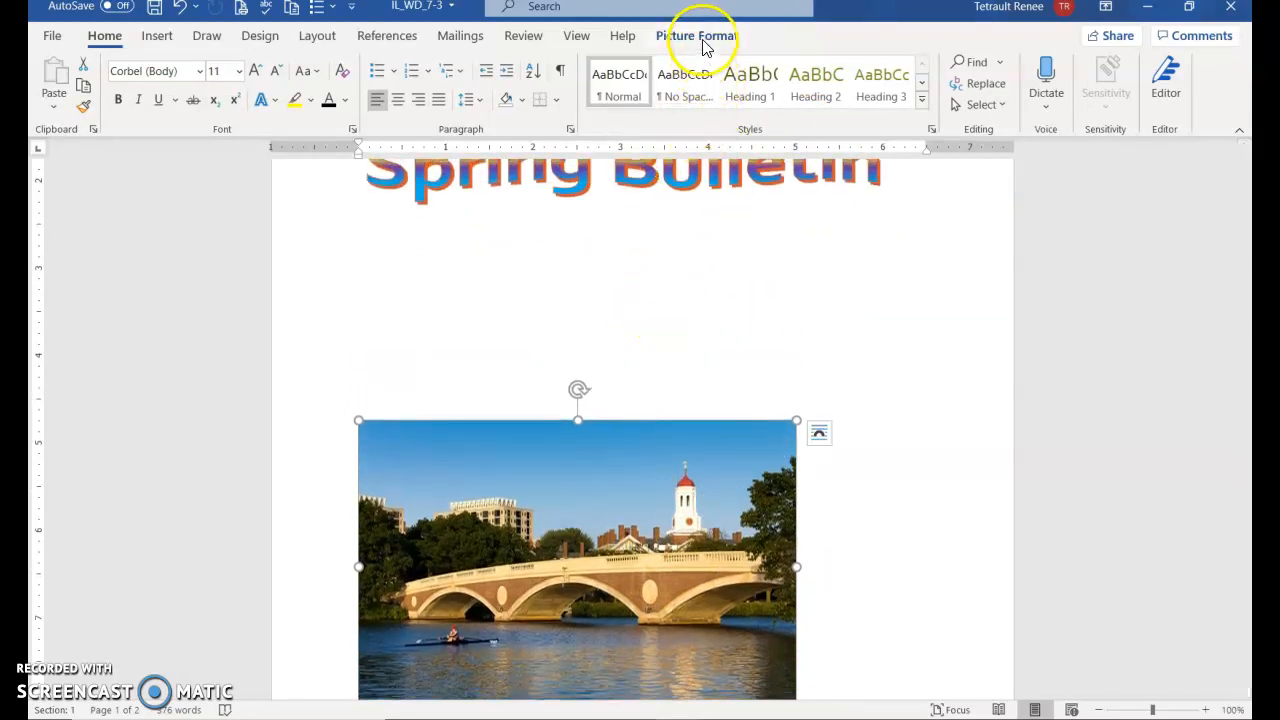
left_click(701, 37)
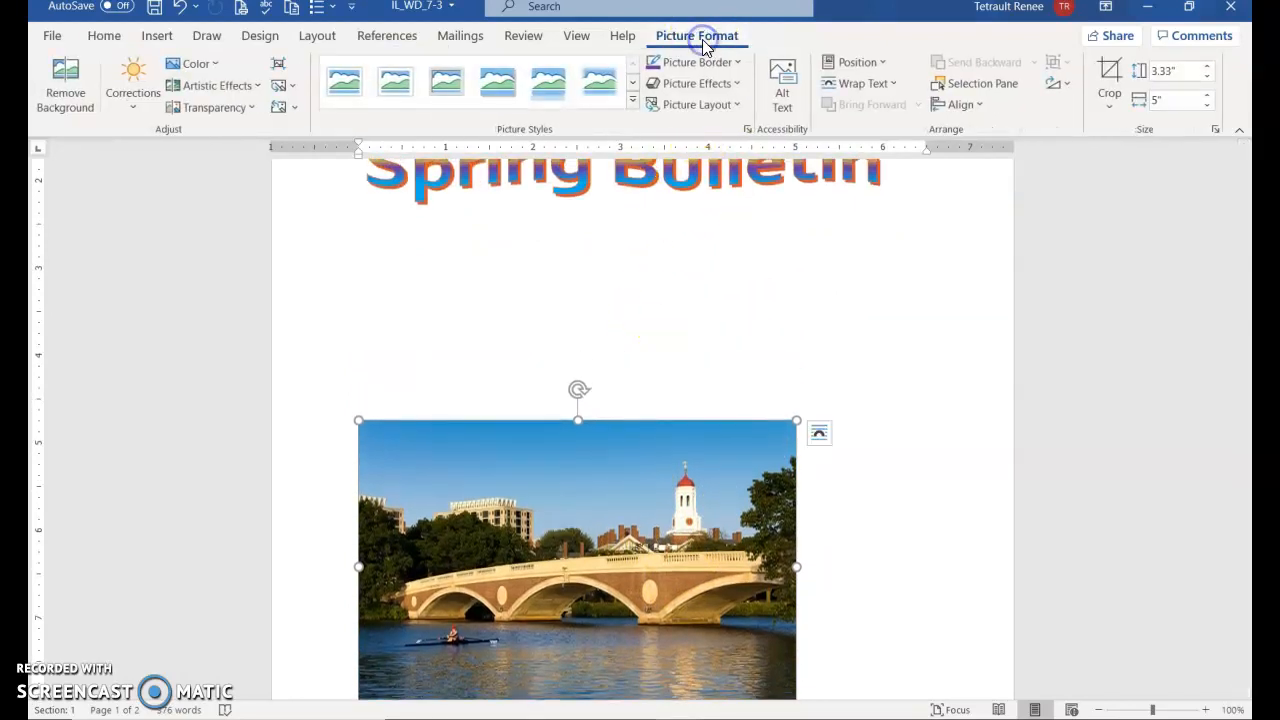
left_click(1112, 108)
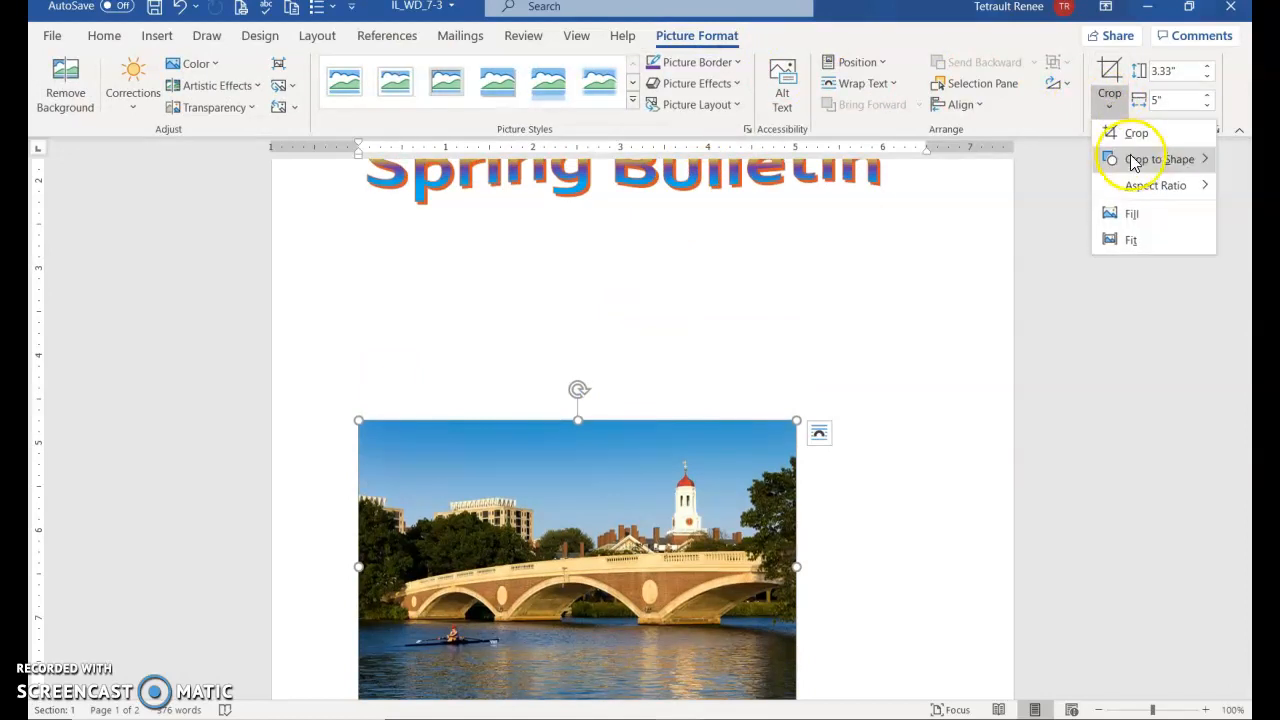
mouse_move(1140, 167)
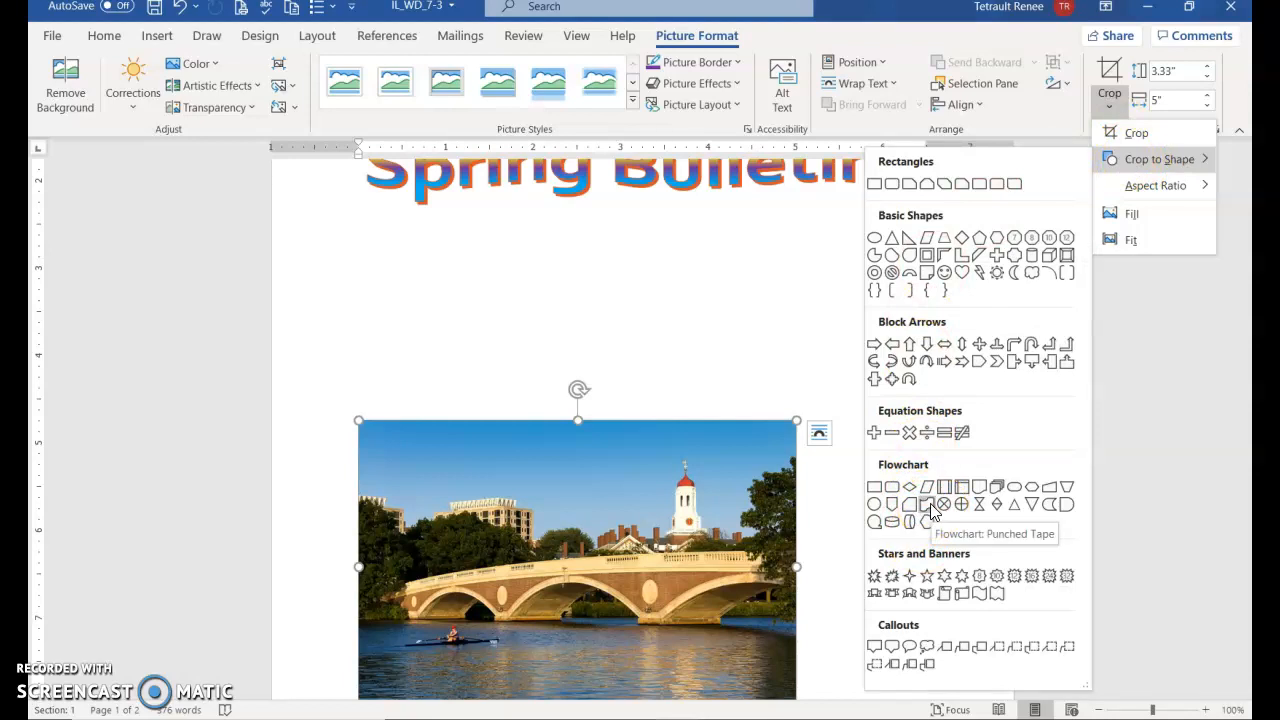
left_click(997, 595)
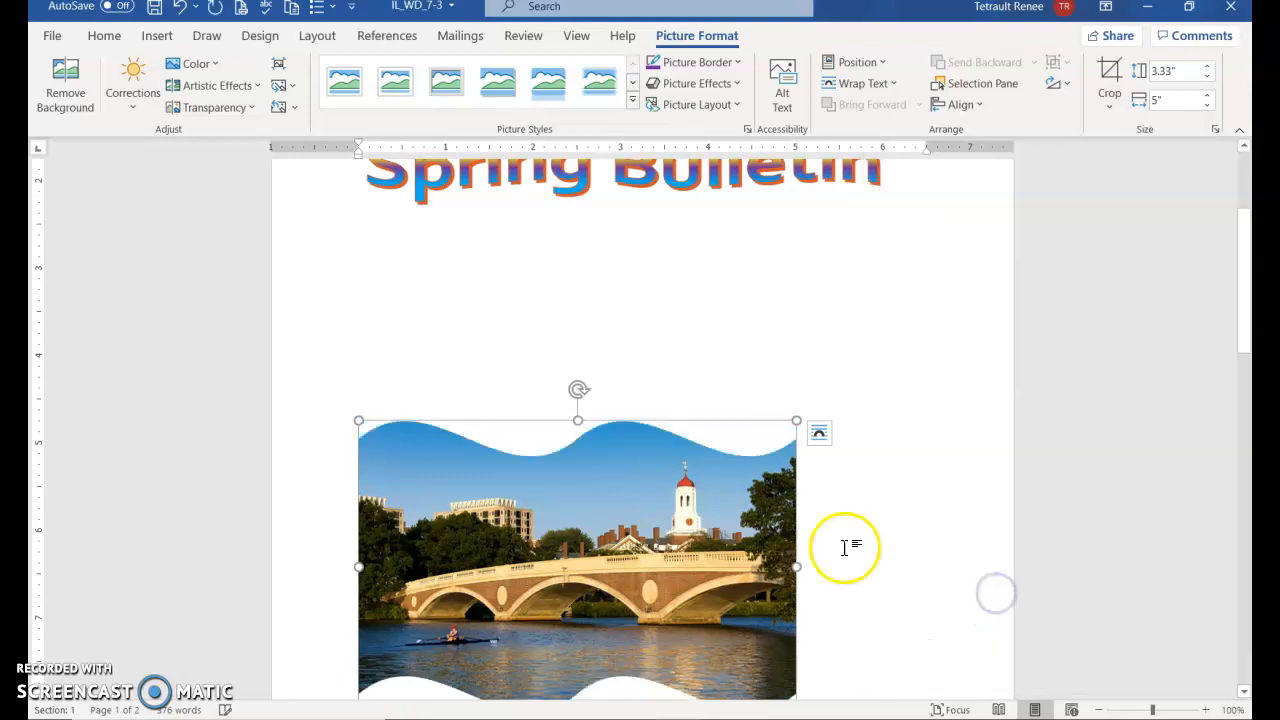
- Squash the bridge picture to a height of about 1.9 inches and set its width to 6.5 inches
scroll(641, 585, "down", 2)
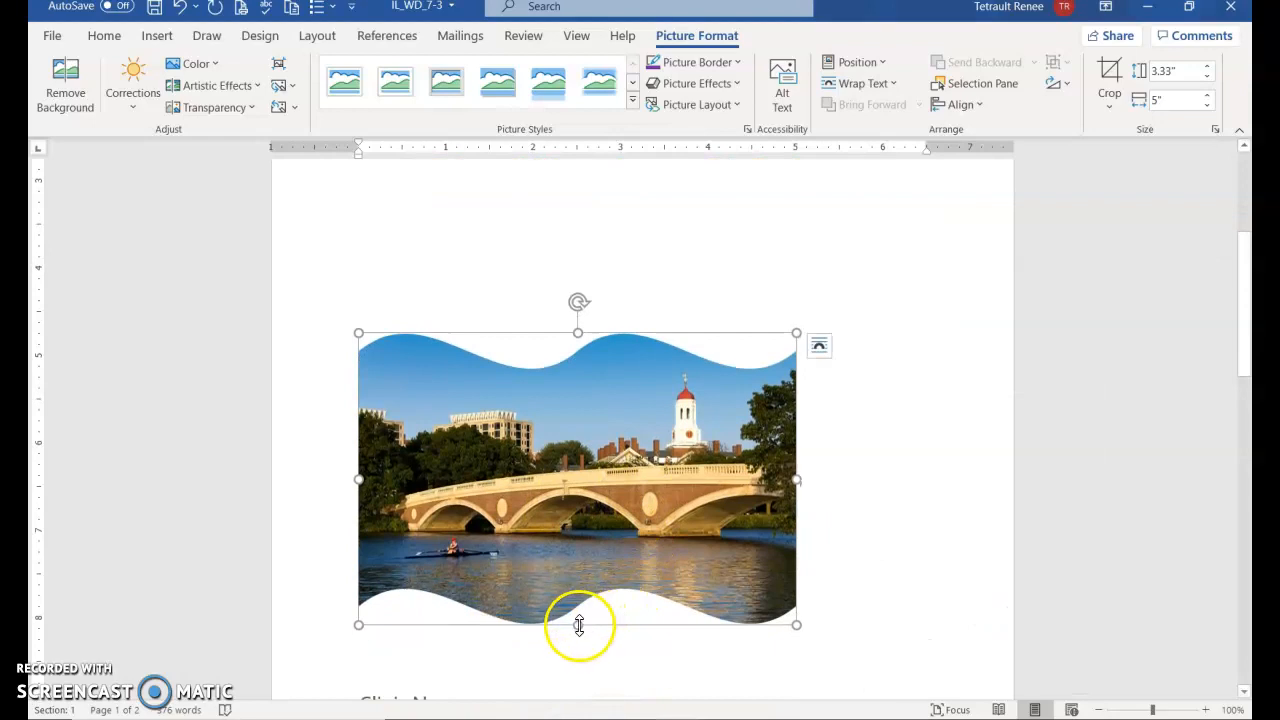
left_click_drag(578, 619, 584, 497)
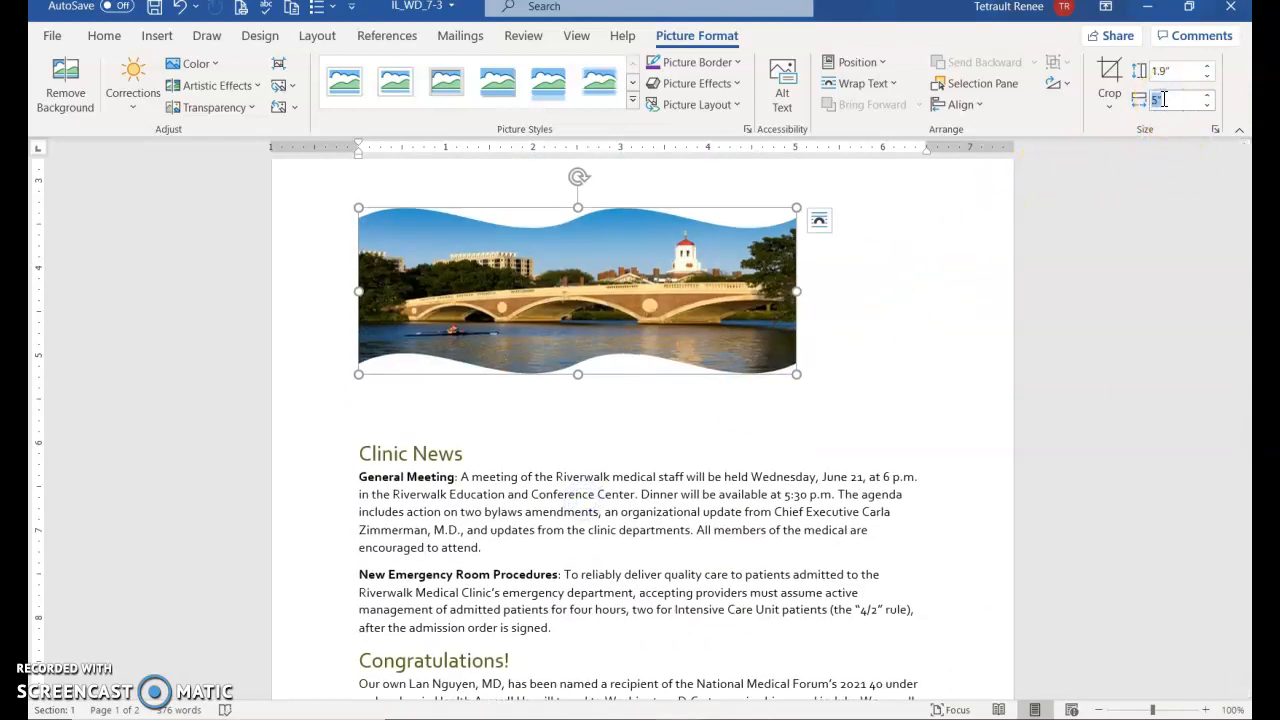
key("Return")
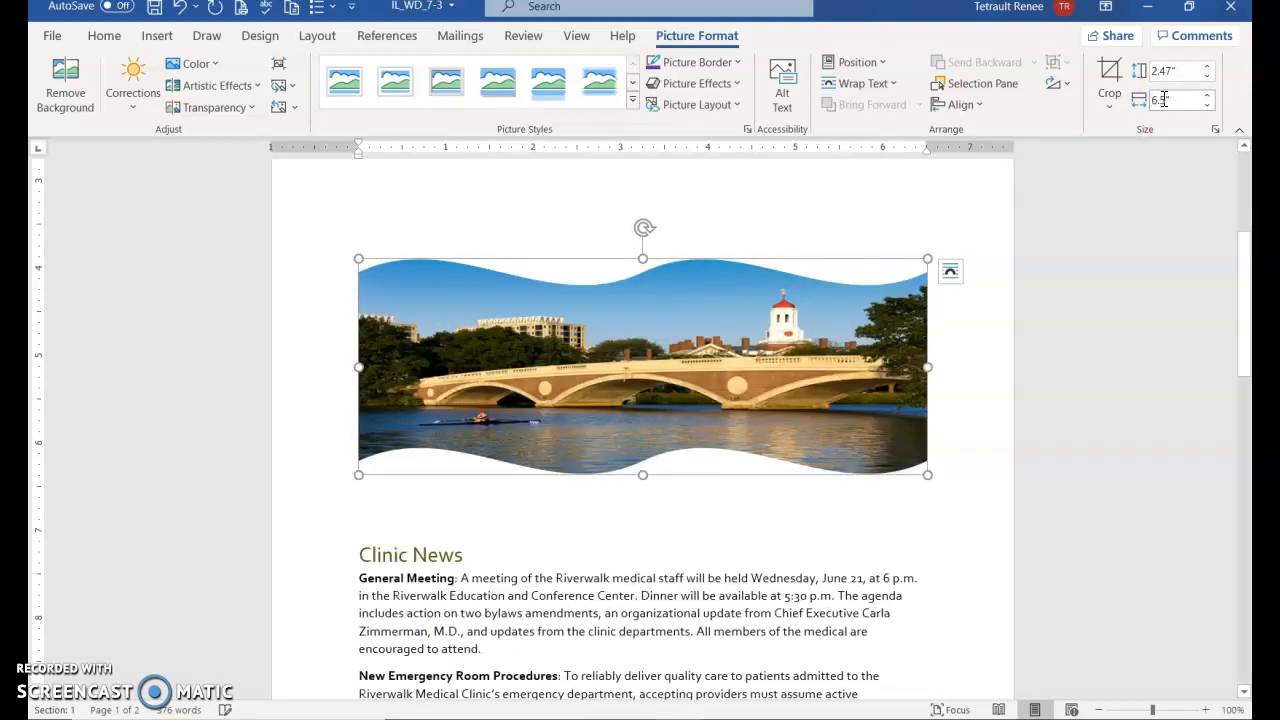
- Set the text wrapping of the Spring Bulletin WordArt to In Front of Text
scroll(915, 117, "up", 1)
scroll(786, 377, "up", 2)
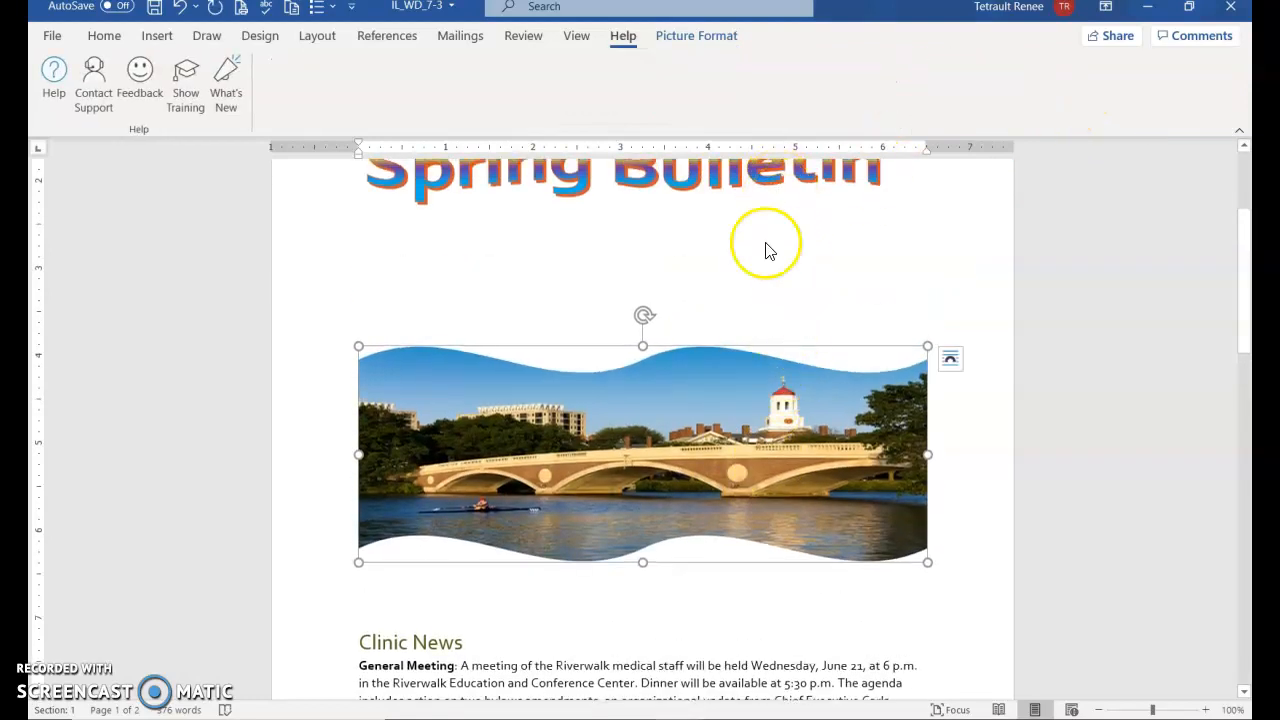
scroll(766, 249, "up", 1)
left_click(760, 248)
left_click(908, 229)
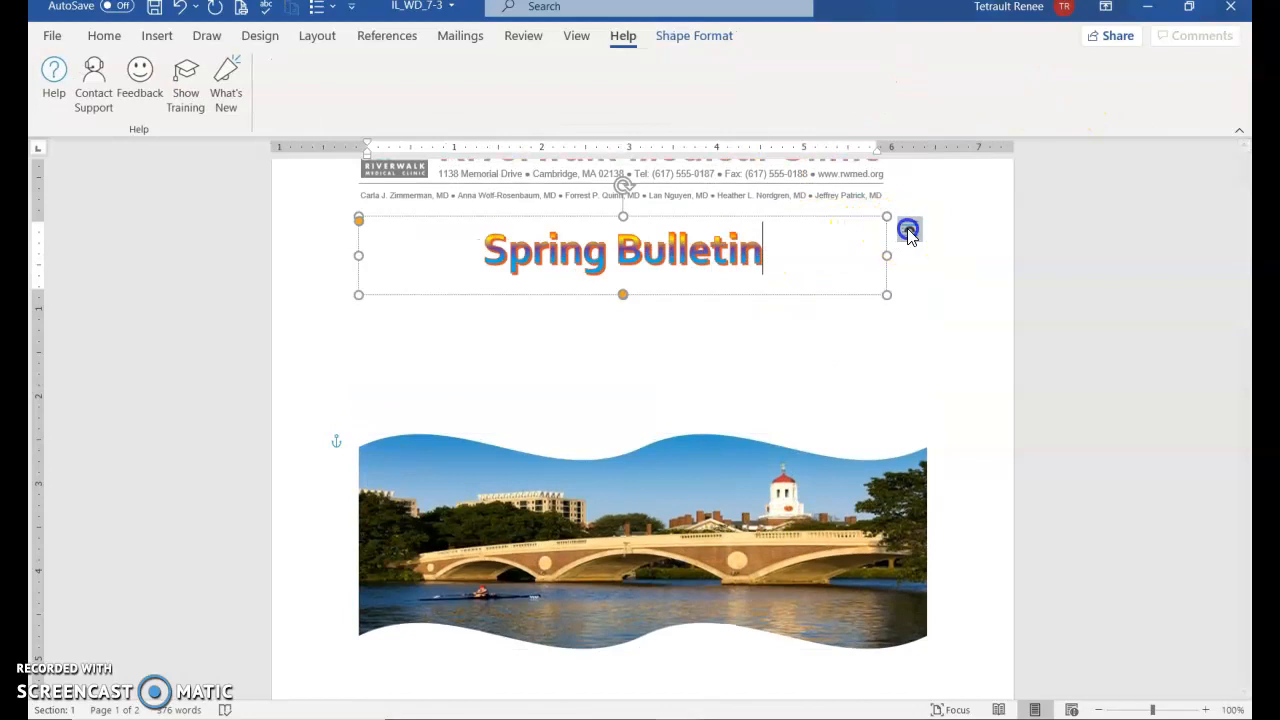
left_click(1041, 403)
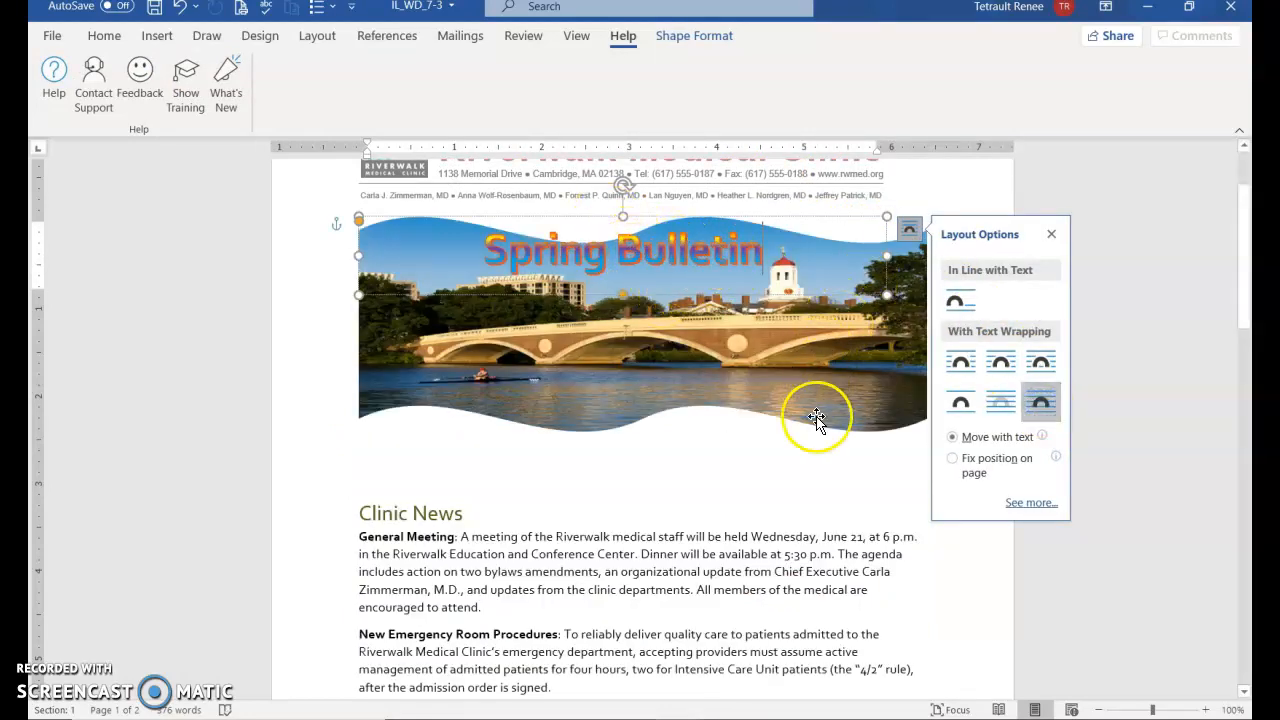
- Move the Spring Bulletin WordArt slightly right and down so it is centred across the upper part of the bridge picture
left_click_drag(693, 216, 716, 222)
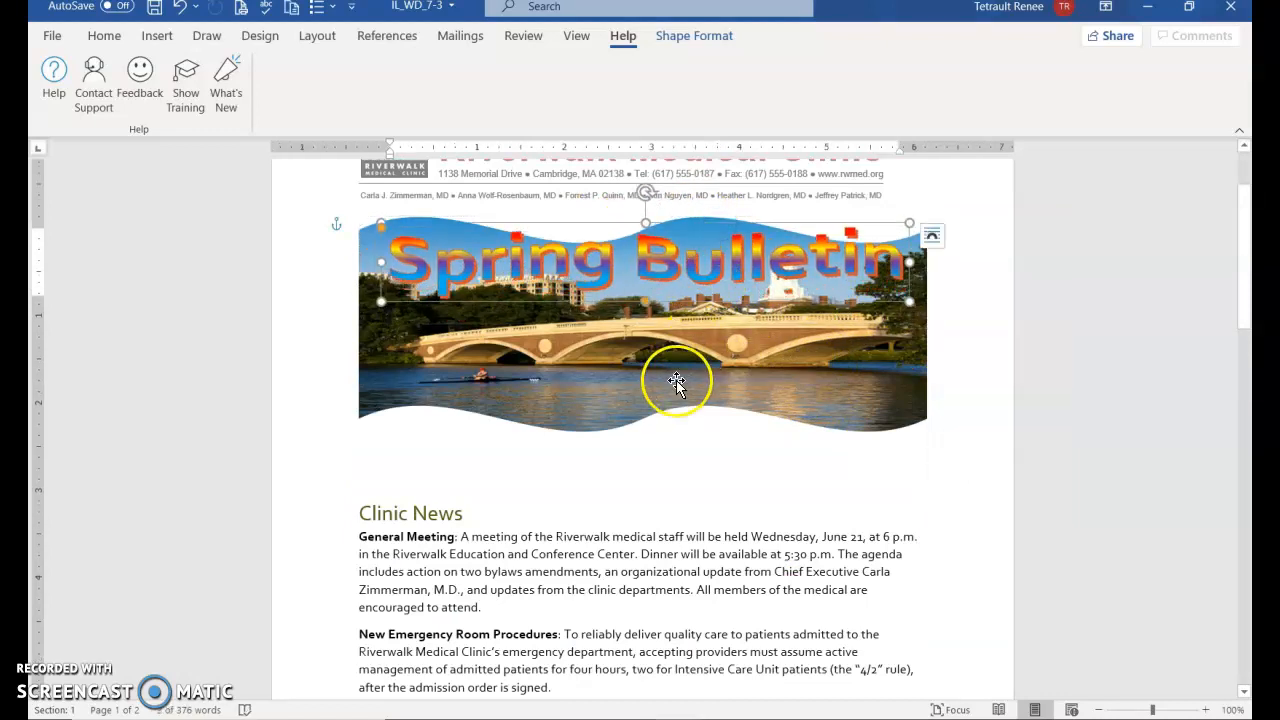
left_click(532, 490)
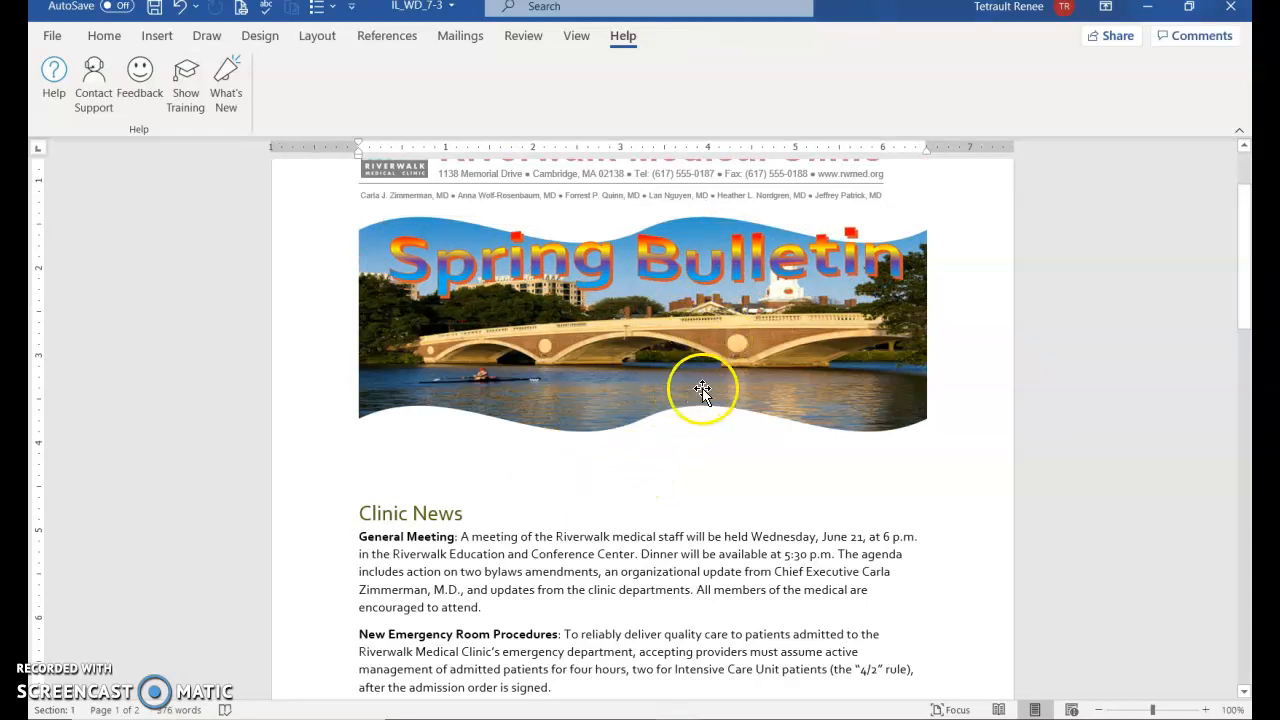
left_click(657, 383)
left_click(878, 370)
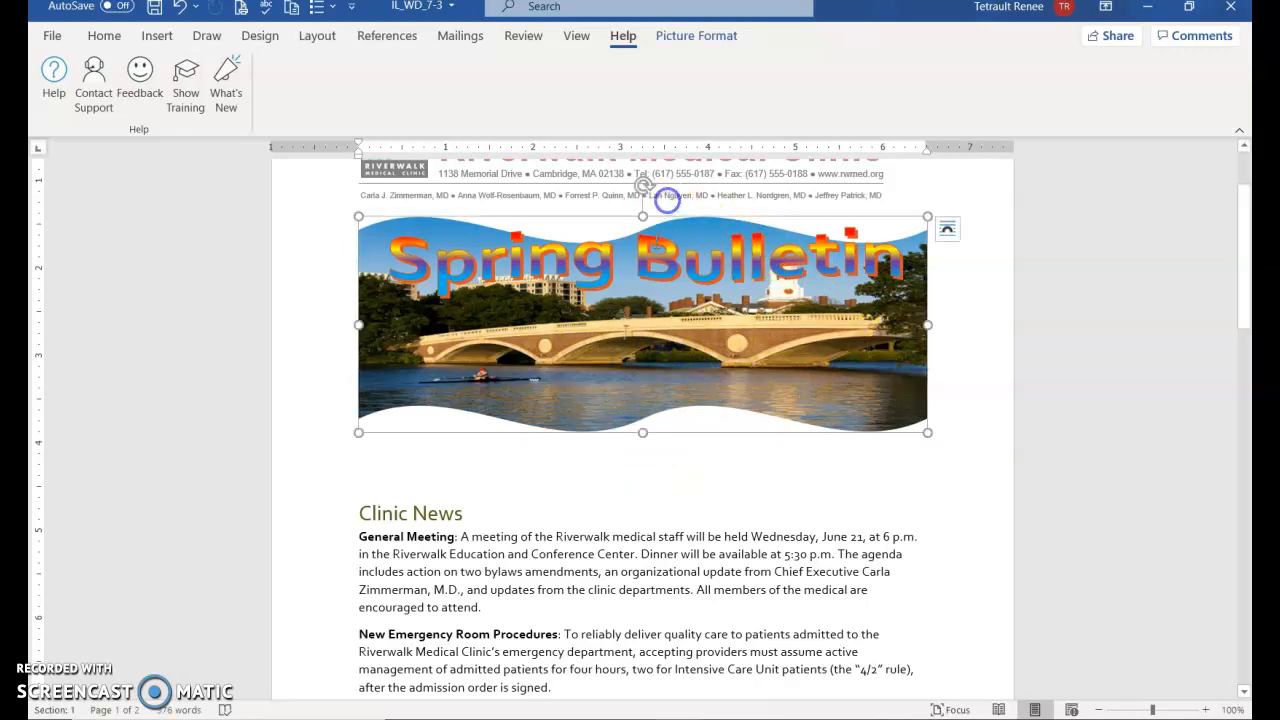
left_click(657, 224)
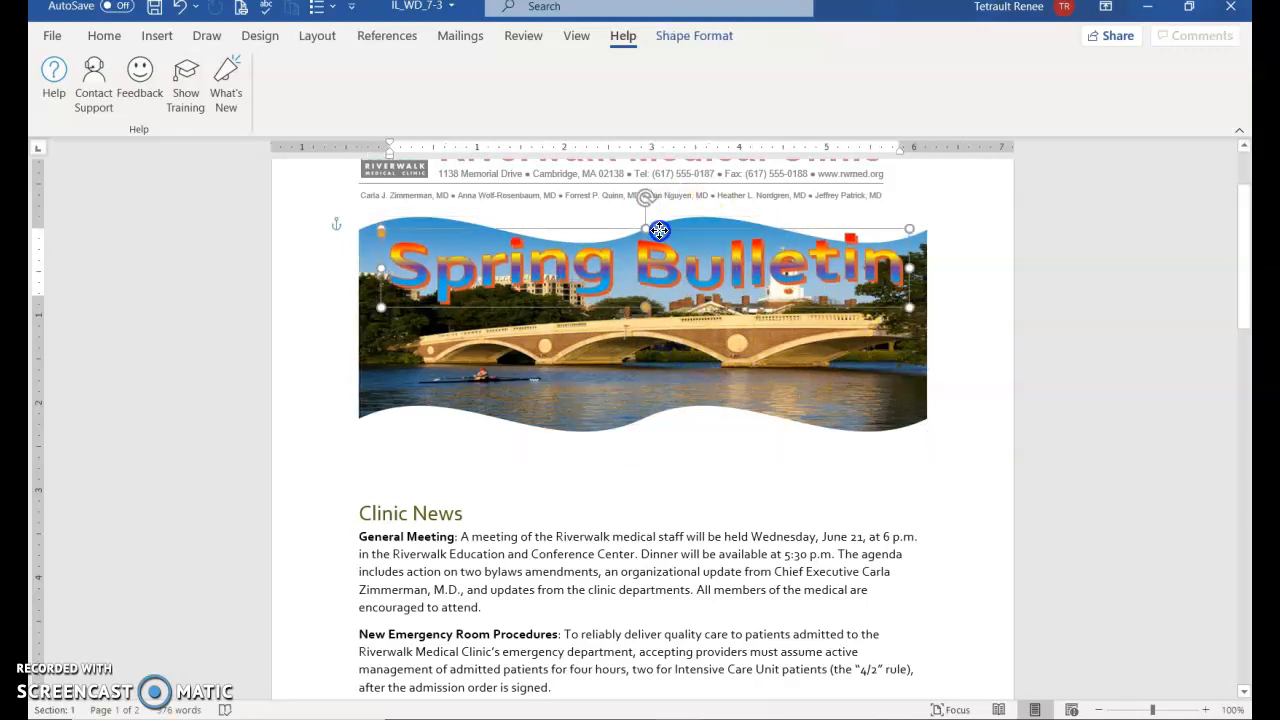
left_click(700, 427)
left_click(943, 529)
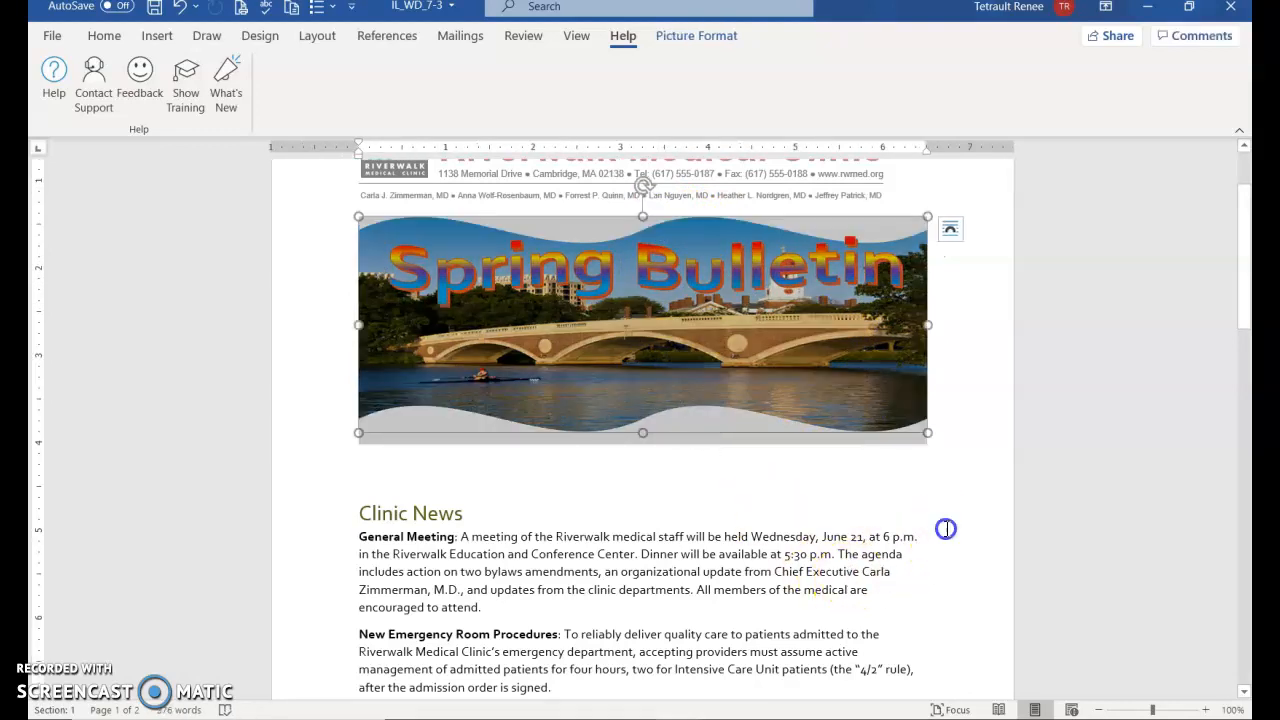
- Delete the two empty paragraphs between the bridge picture and the Clinic News heading
left_click(403, 470)
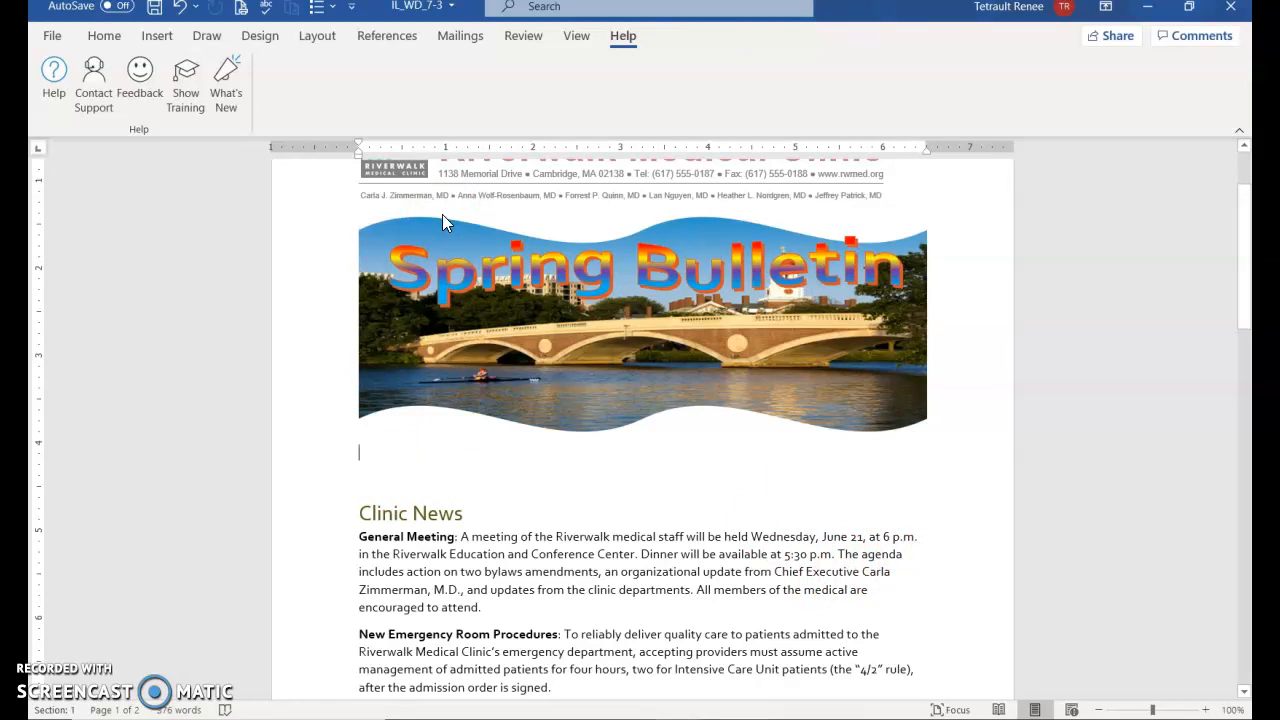
key("Delete")
key("Delete")
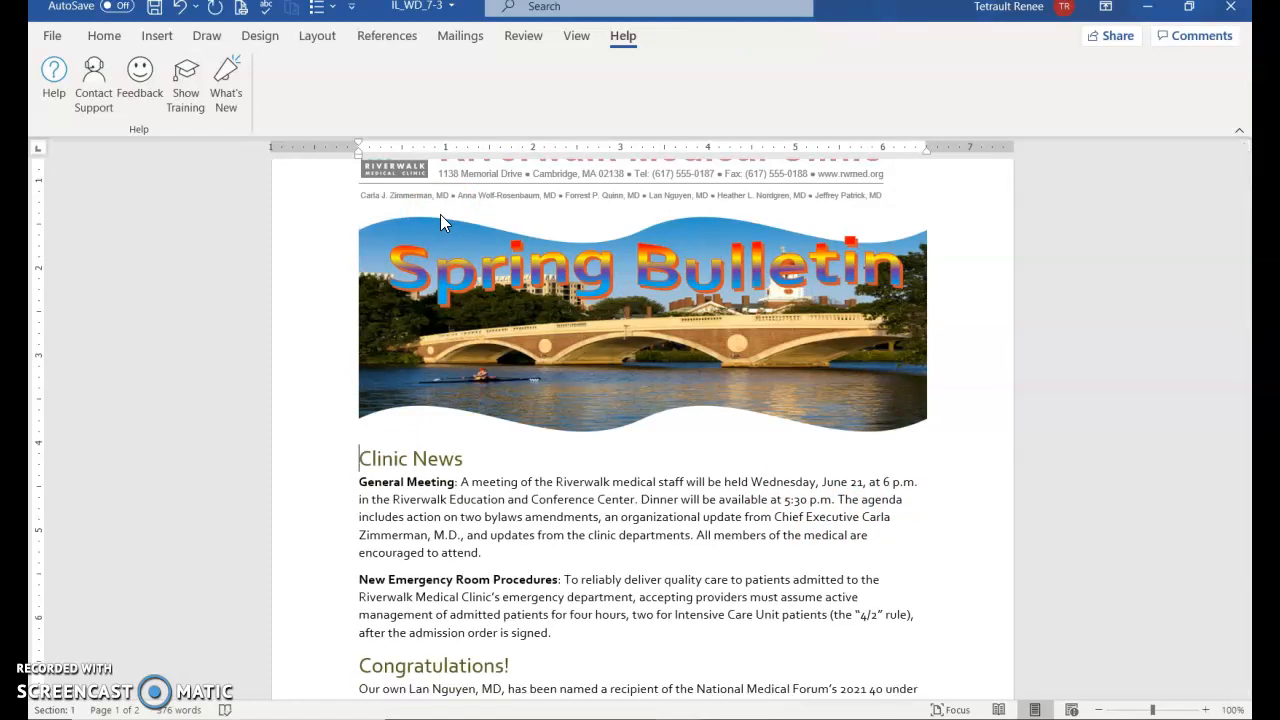
scroll(320, 257, "down", 2)
scroll(451, 390, "down", 2)
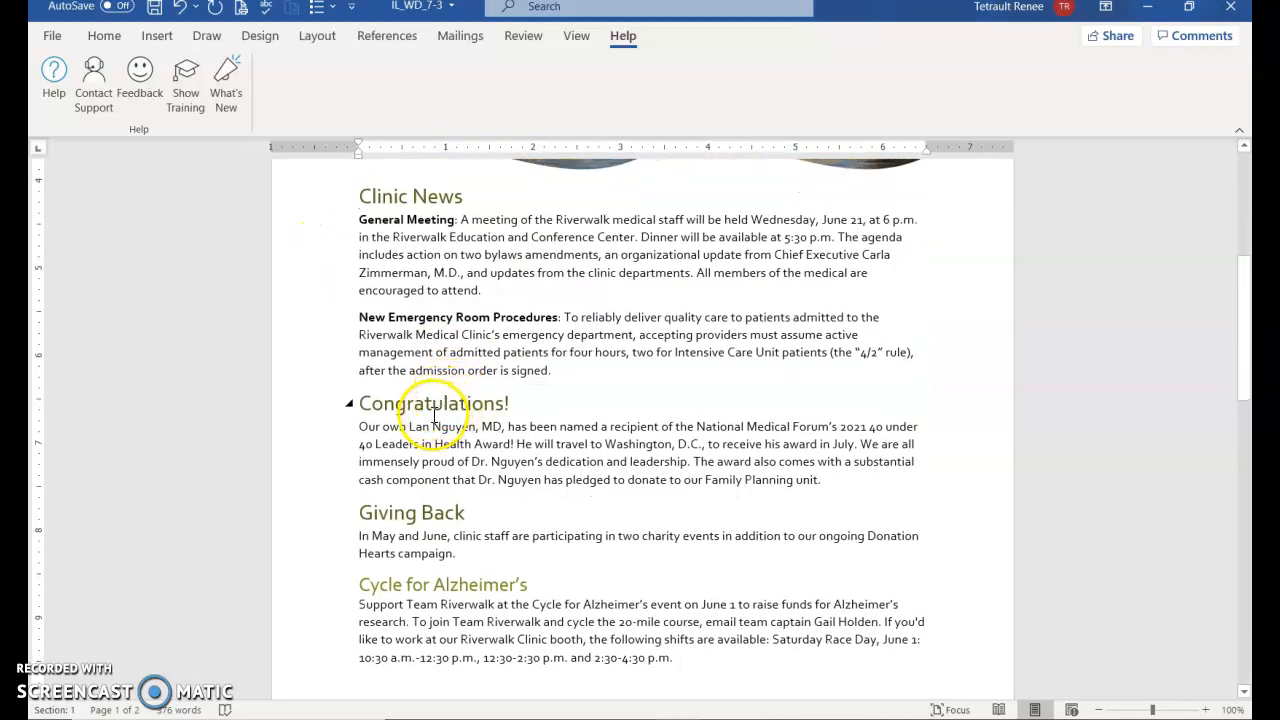
scroll(433, 415, "up", 2)
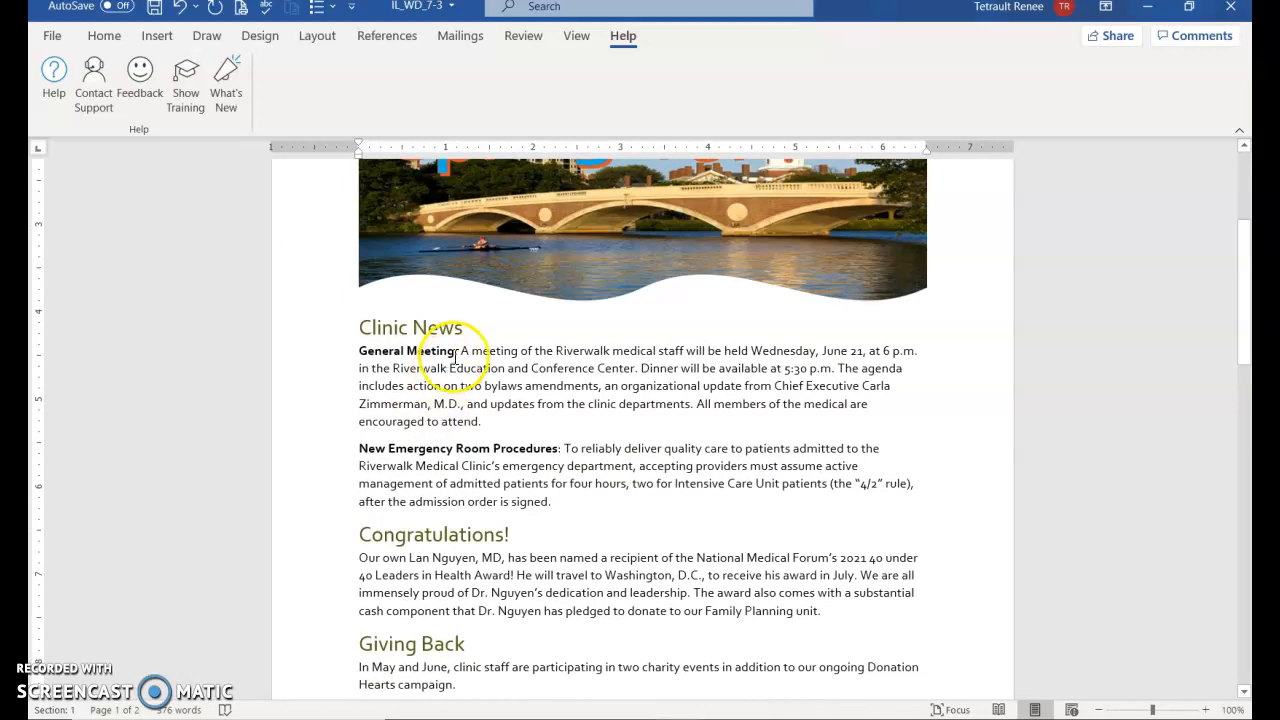
scroll(562, 430, "down", 3)
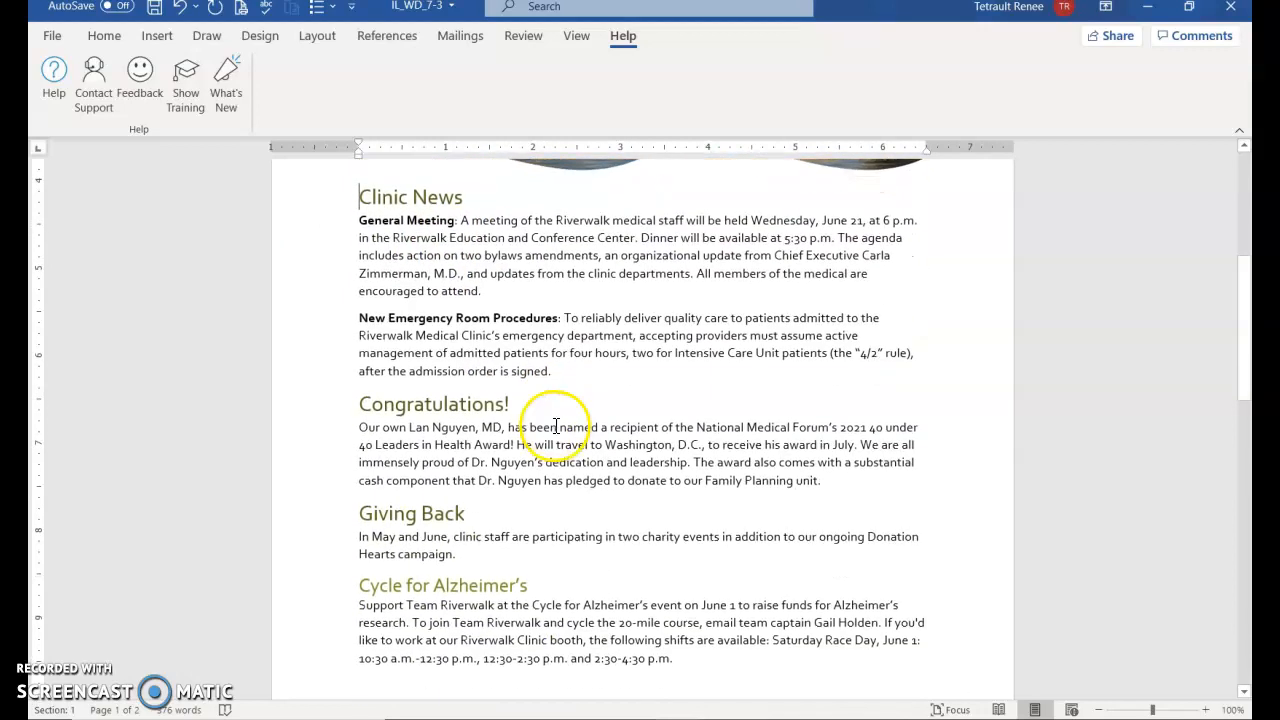
- Move the text from the Giving Back heading through the Donation Hearts paragraph to directly before the Clinic News heading
scroll(552, 421, "down", 3)
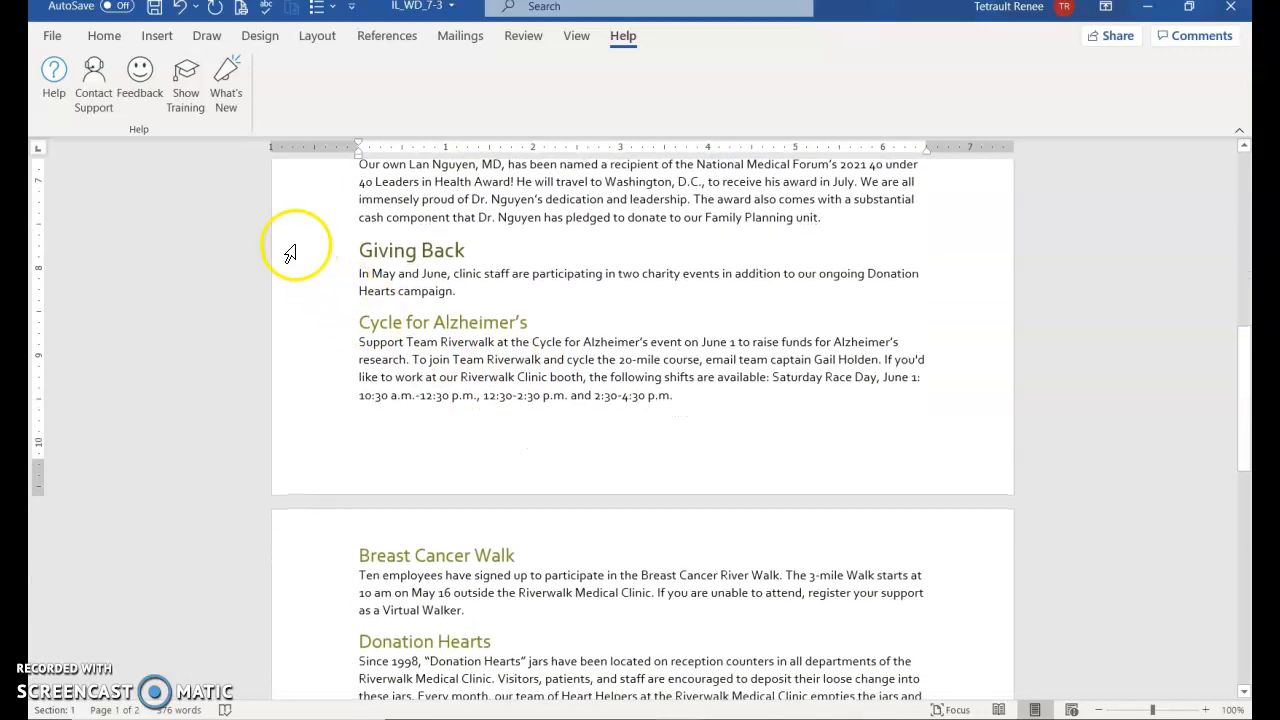
left_click_drag(303, 255, 797, 598)
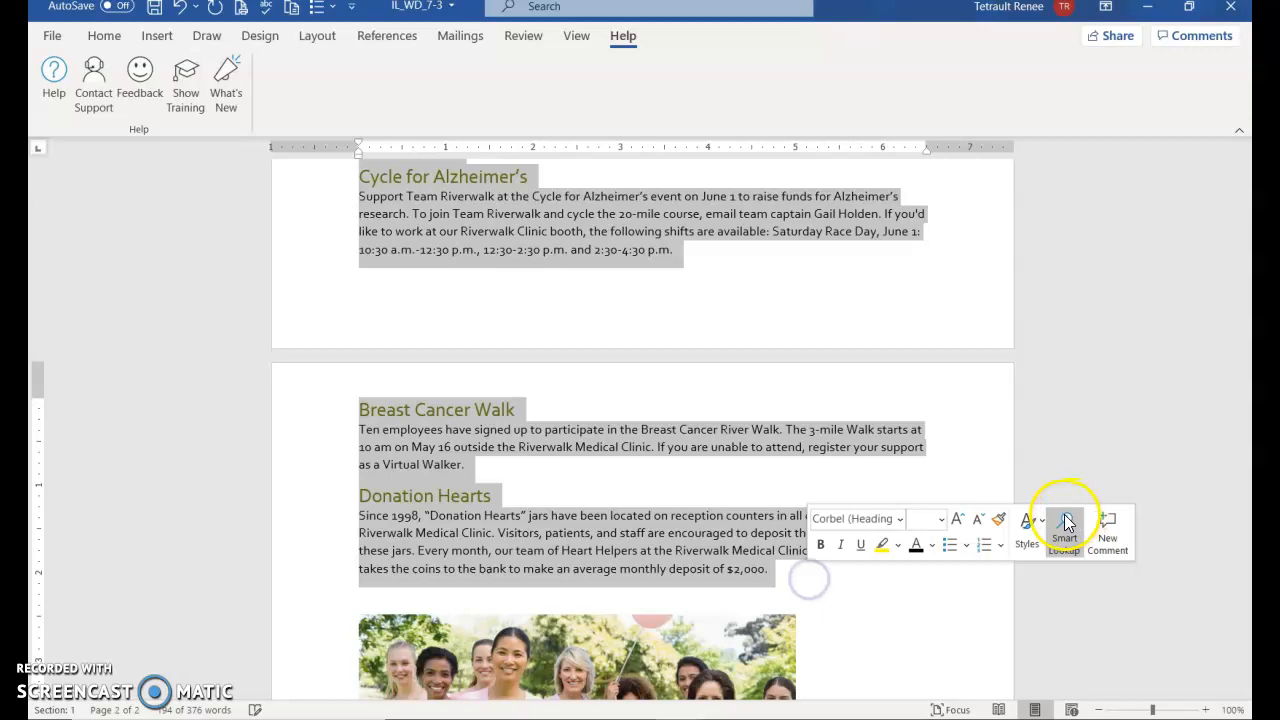
scroll(430, 340, "up", 8)
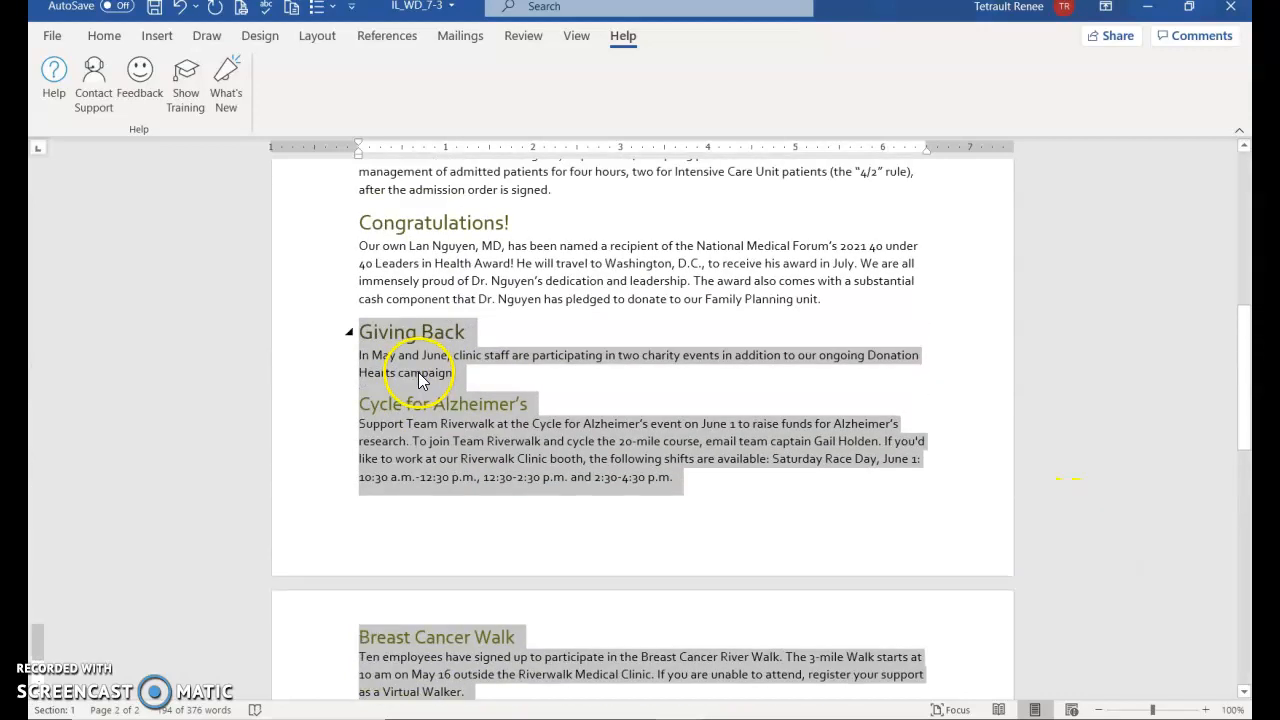
scroll(453, 444, "up", 1)
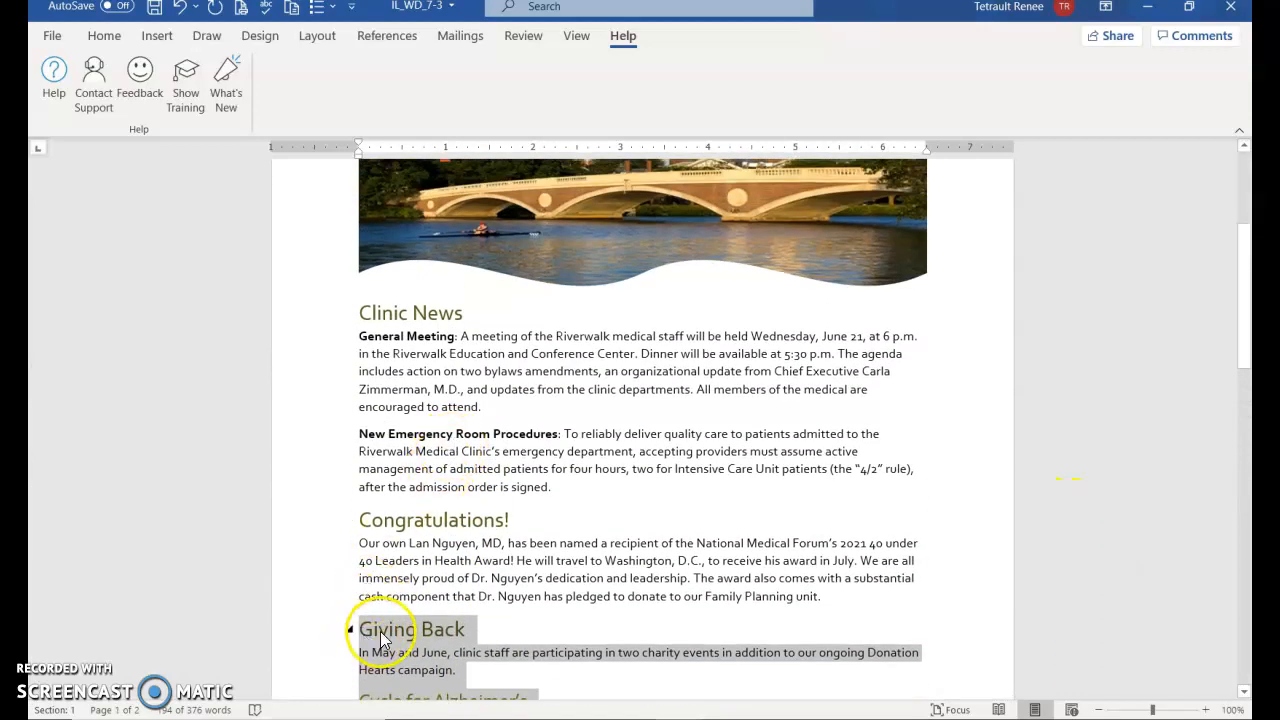
left_click_drag(423, 644, 396, 362)
left_click_drag(362, 313, 363, 312)
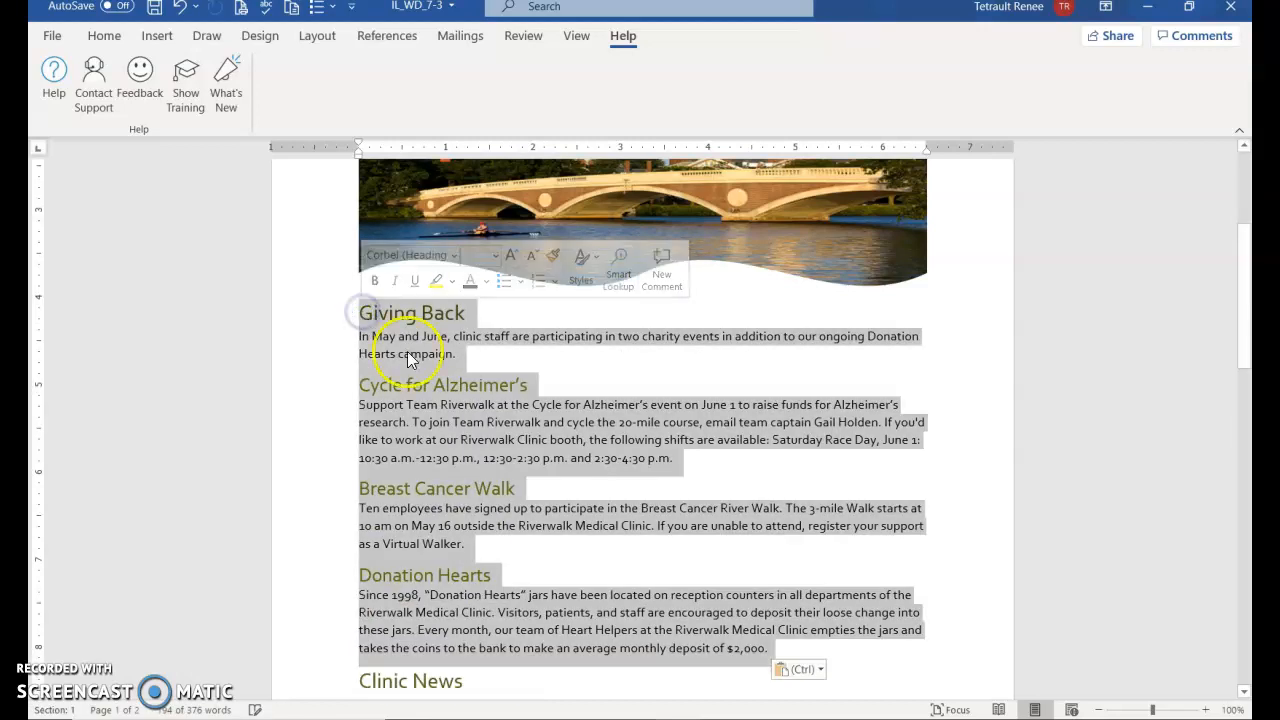
scroll(670, 541, "down", 3)
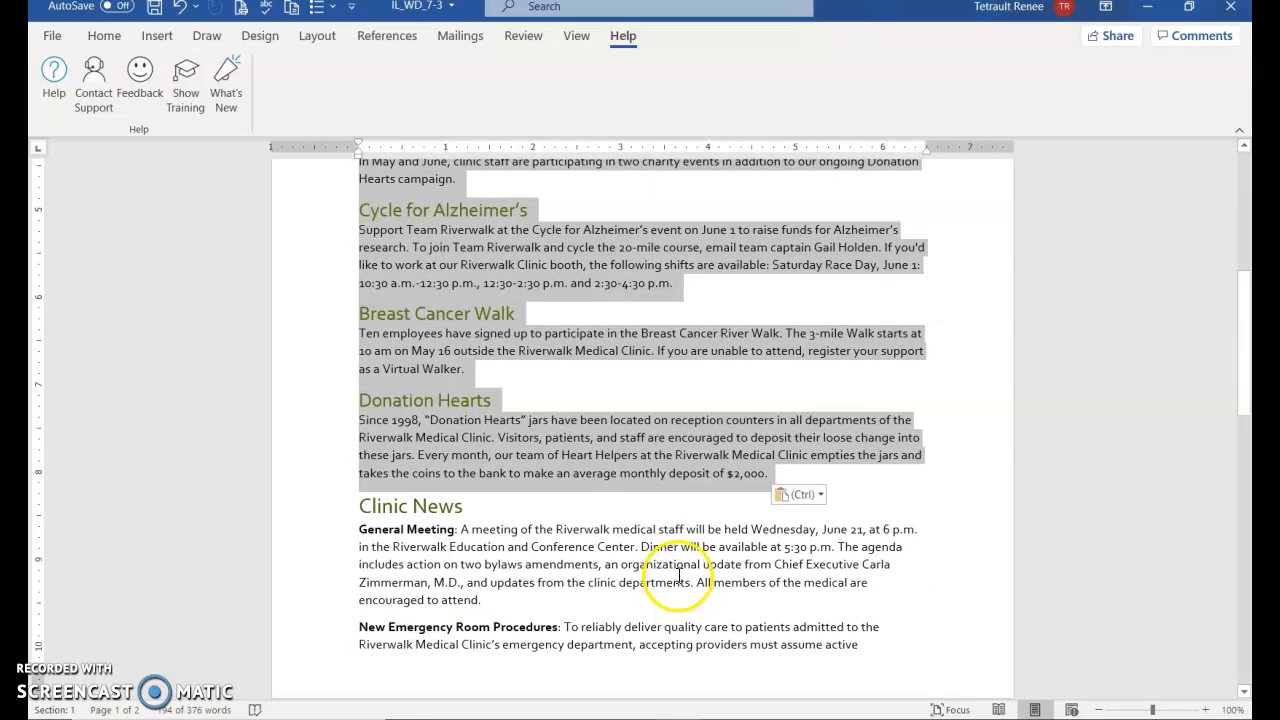
scroll(665, 571, "up", 3)
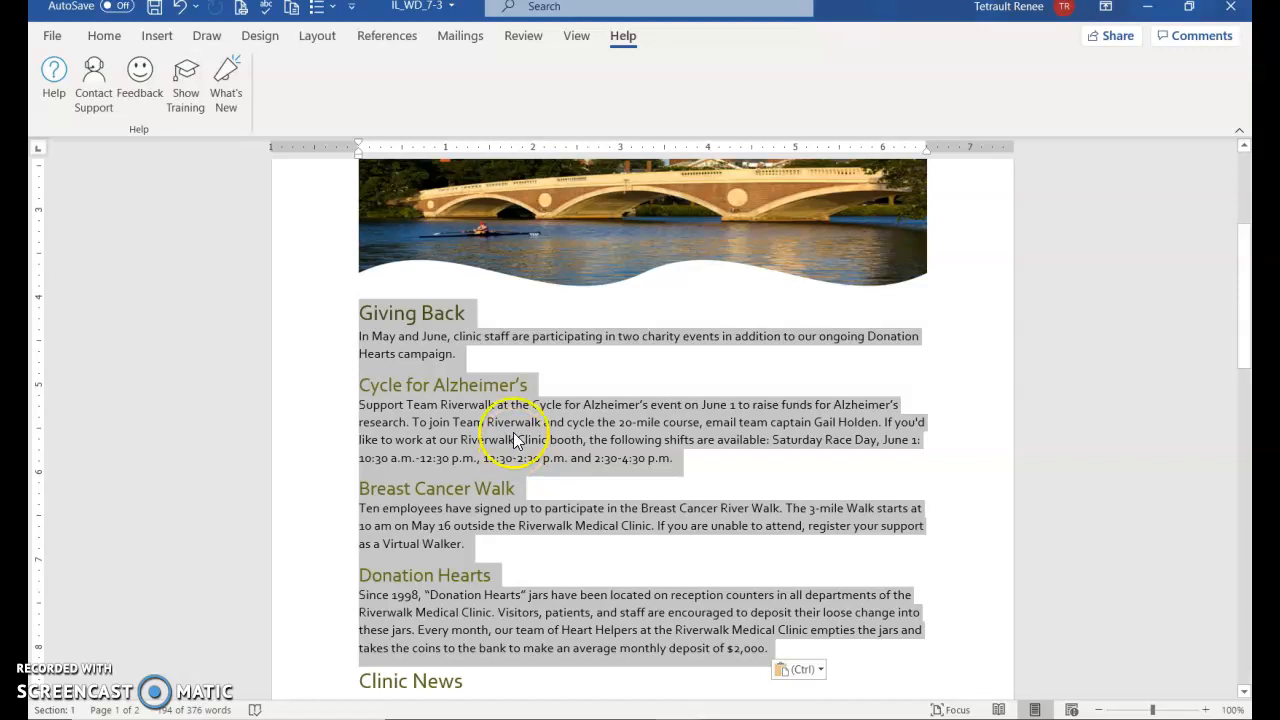
scroll(537, 472, "down", 3)
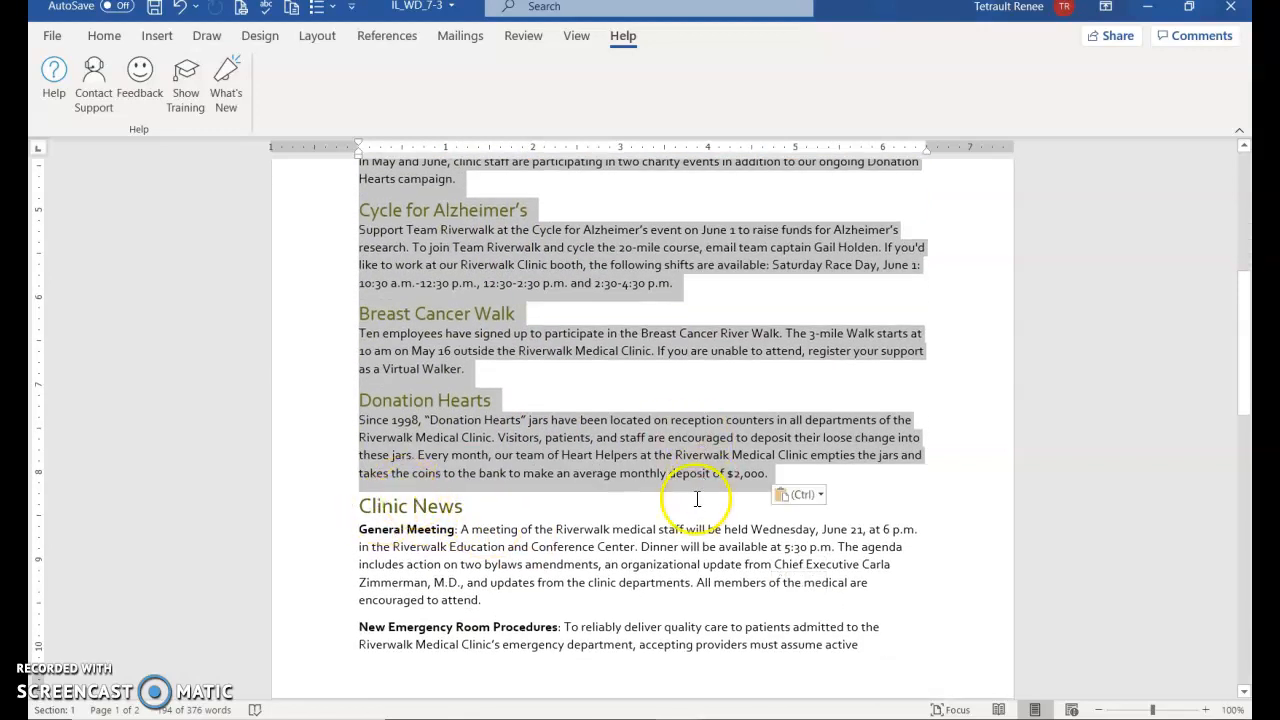
scroll(597, 450, "up", 2)
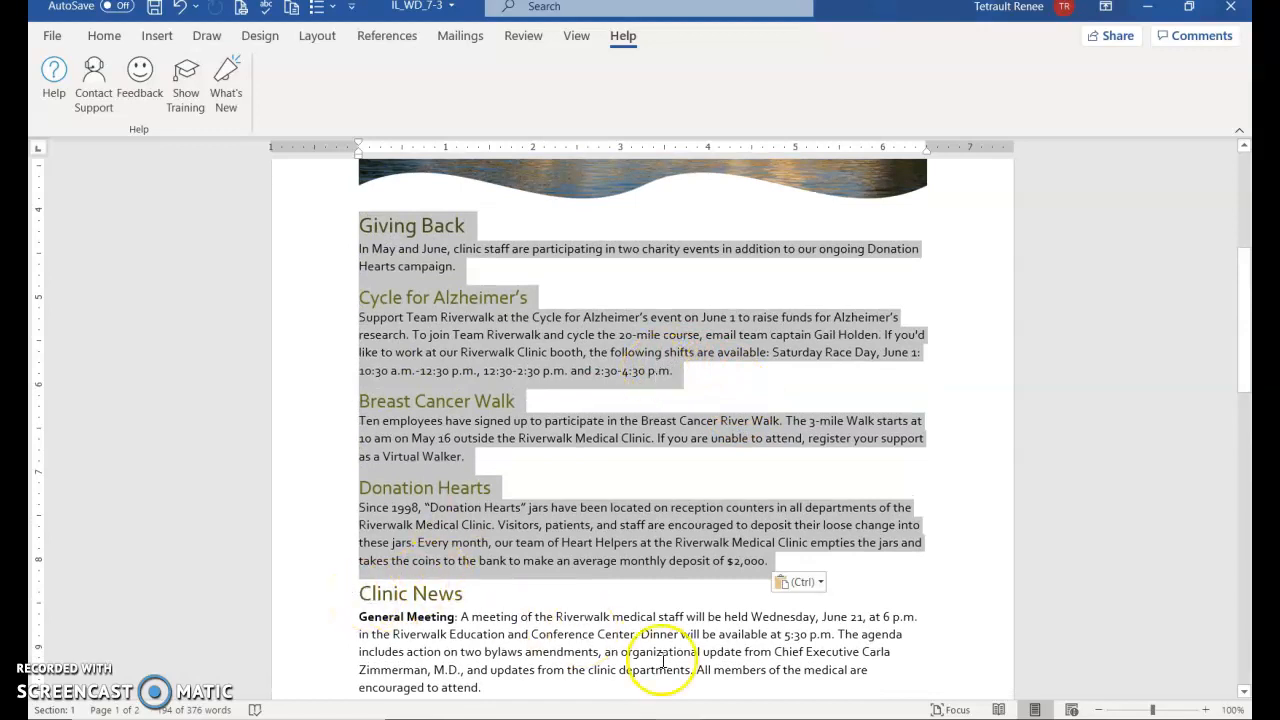
scroll(470, 540, "down", 3)
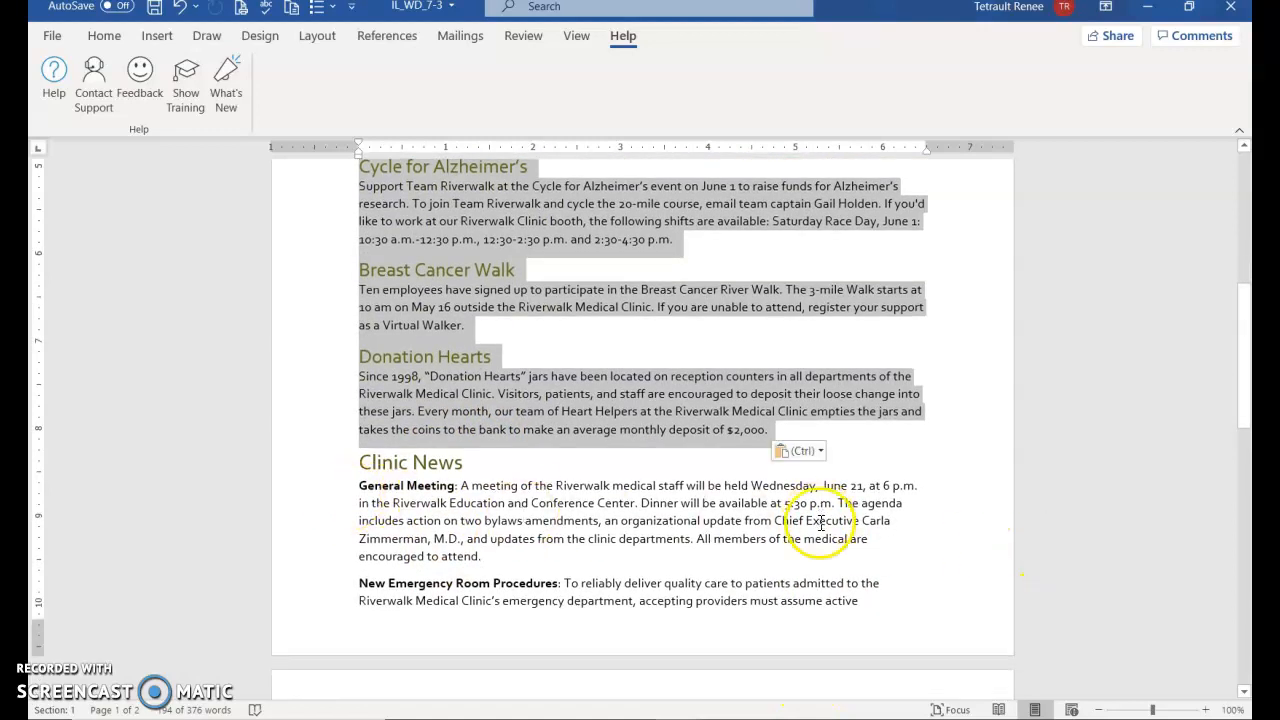
scroll(814, 509, "up", 4)
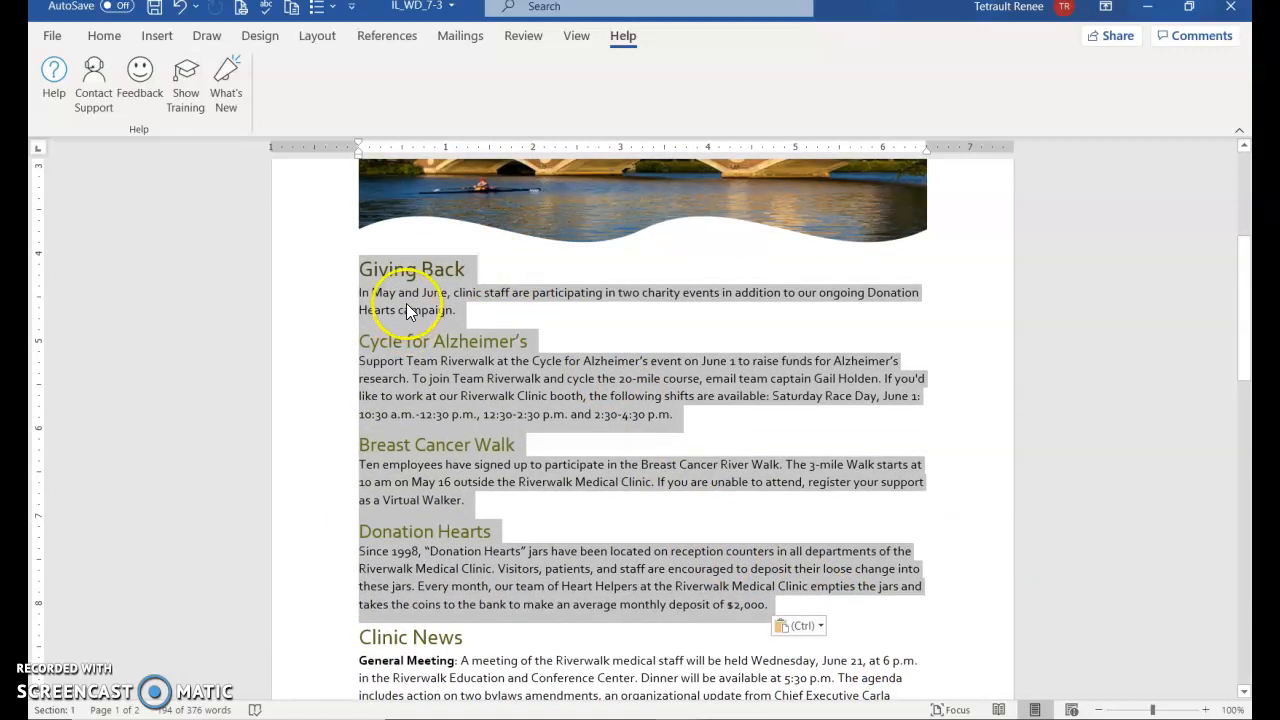
- Format the text from Giving Back through Donation Hearts in two equal columns with 0.3" spacing and a line between them
left_click(318, 36)
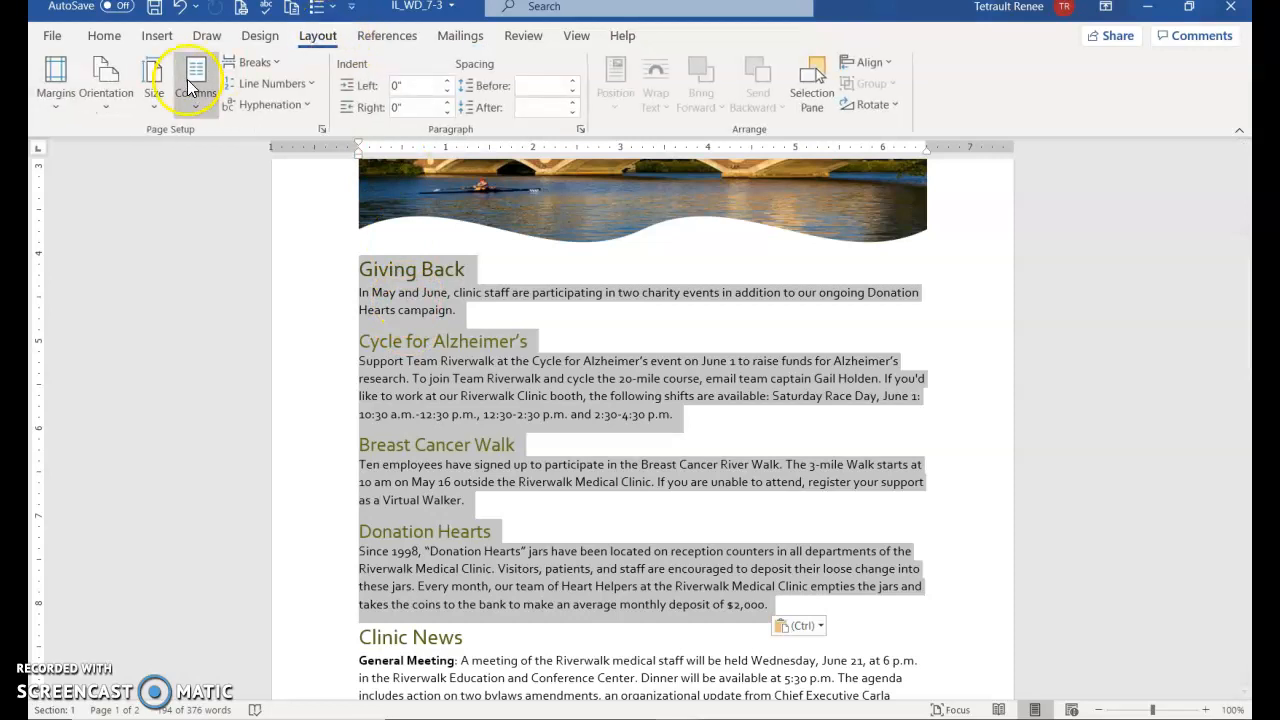
left_click(192, 86)
left_click(221, 355)
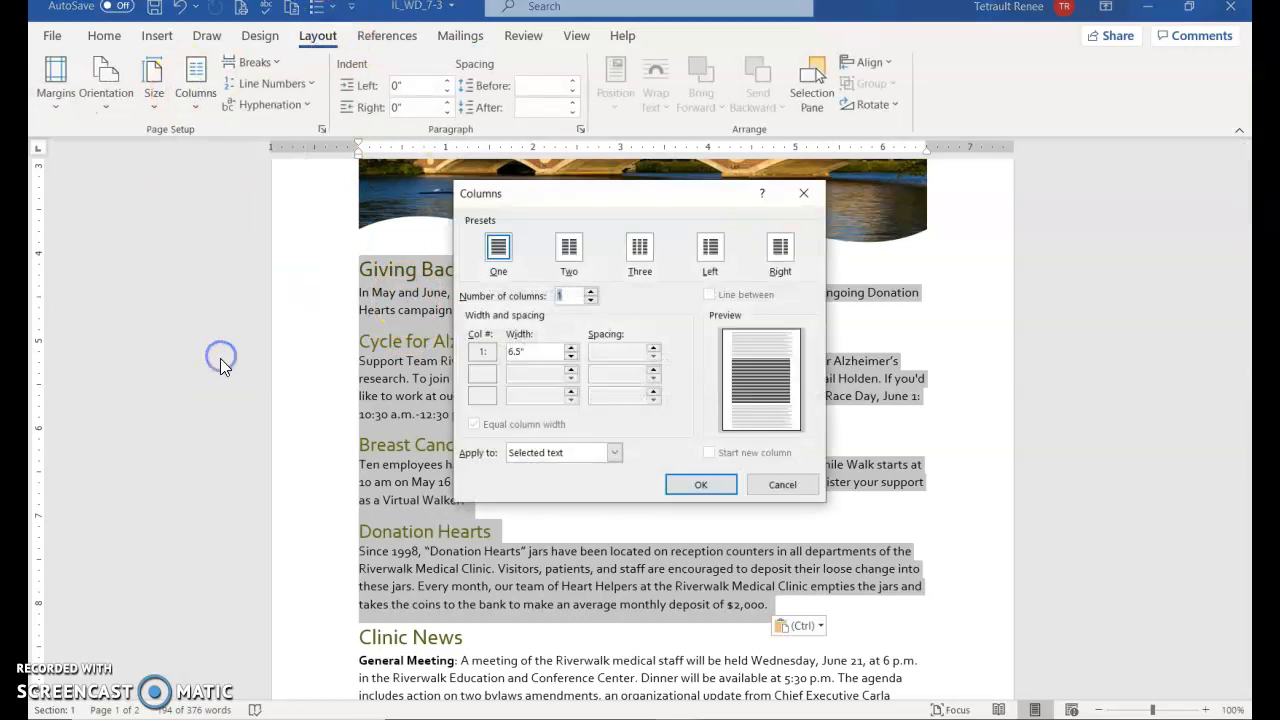
left_click(569, 248)
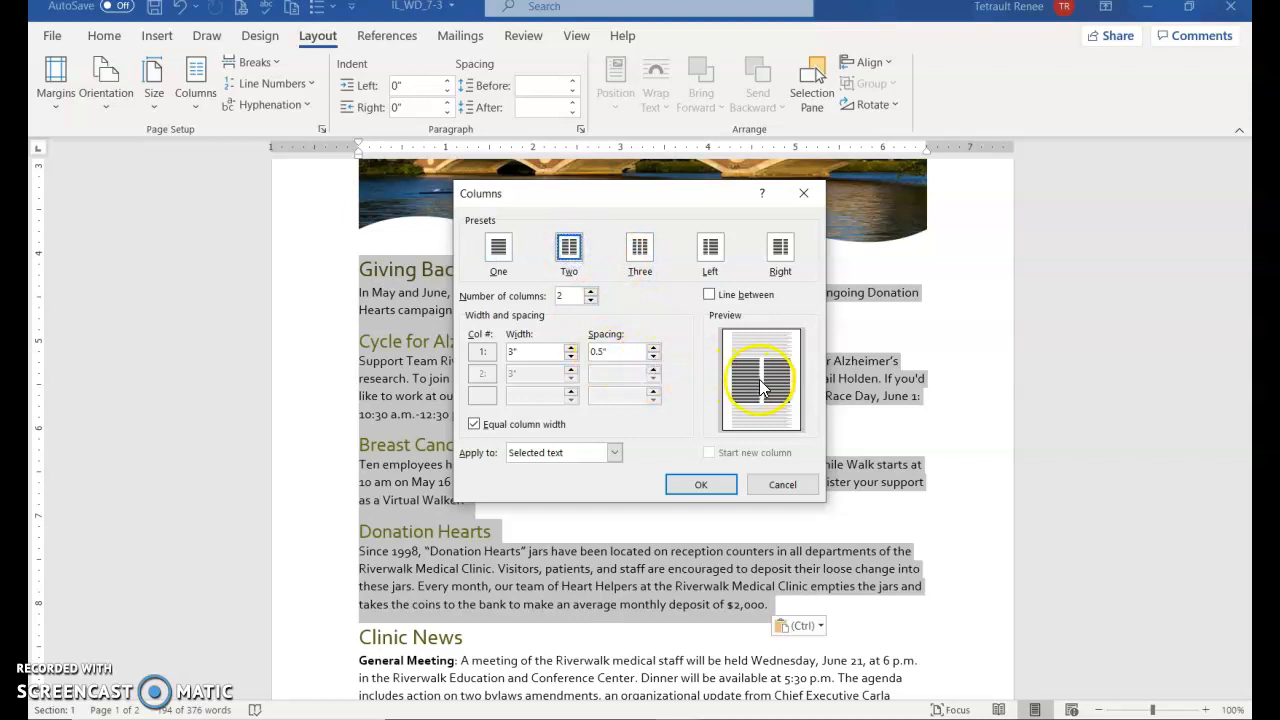
left_click(653, 357)
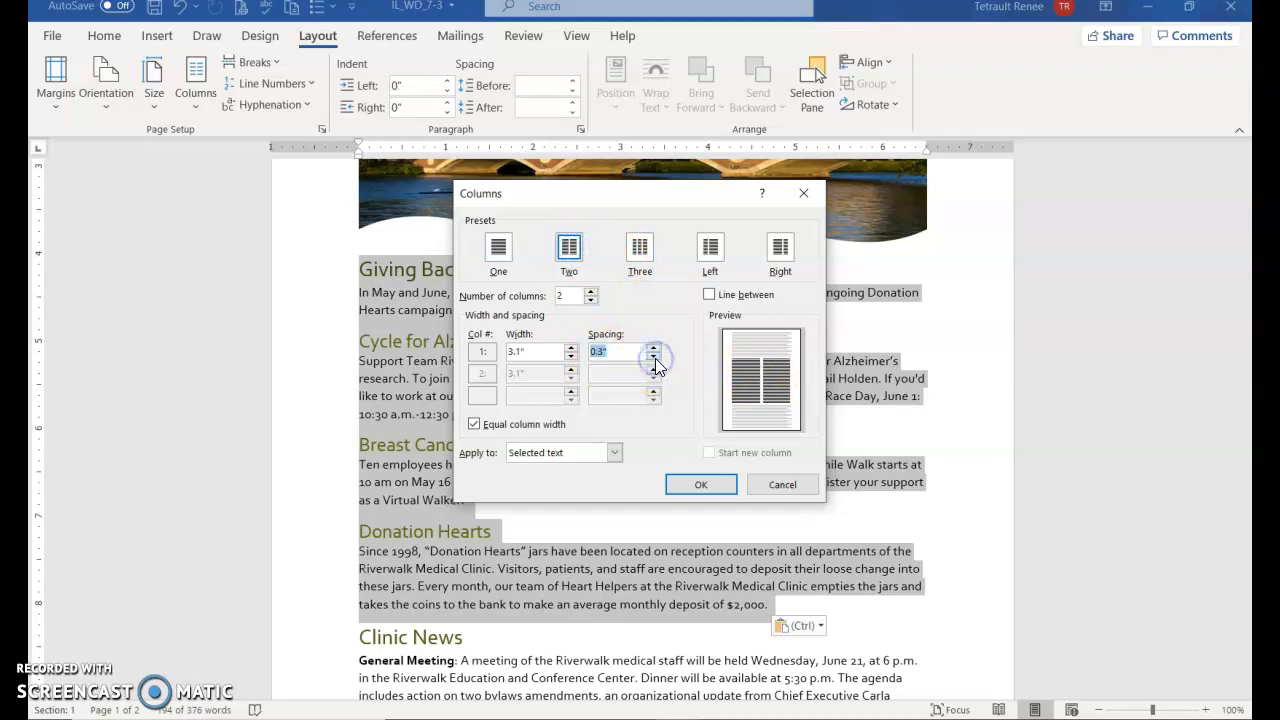
left_click(713, 295)
left_click(705, 485)
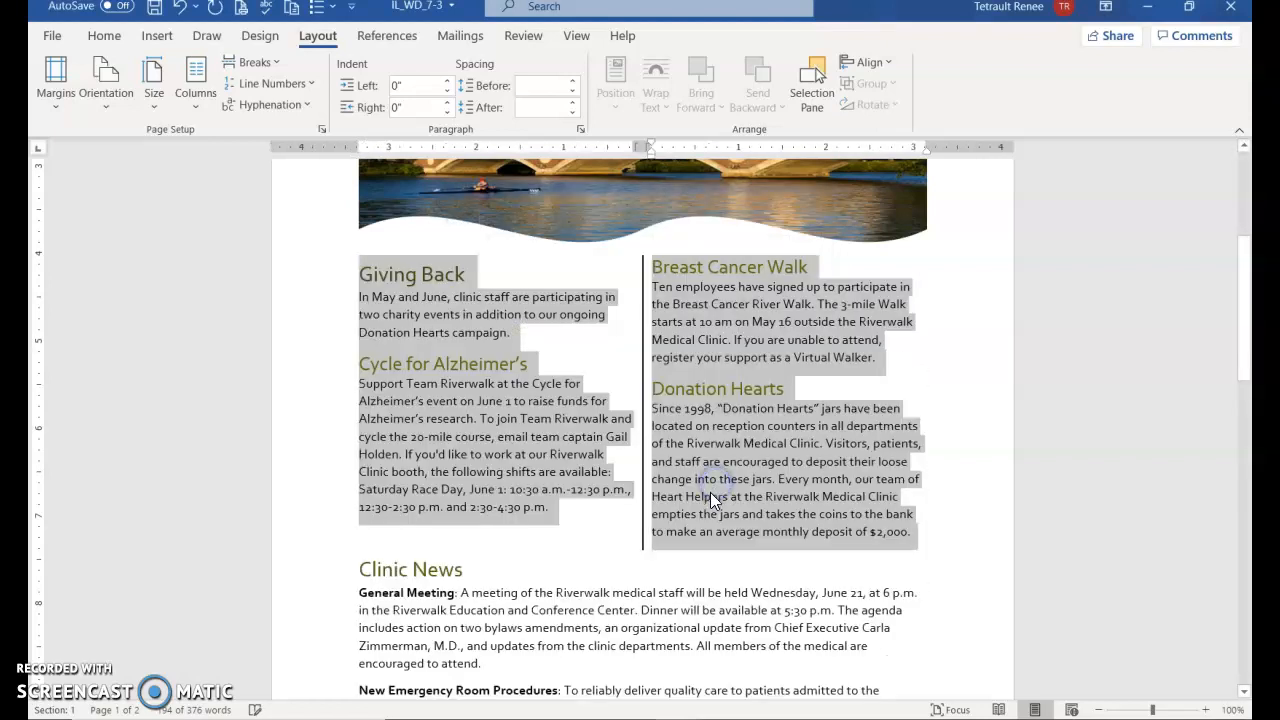
- Show the formatting marks to examine the end of the Donation Hearts paragraph, place the insertion point there, and hide the marks again
left_click(360, 566)
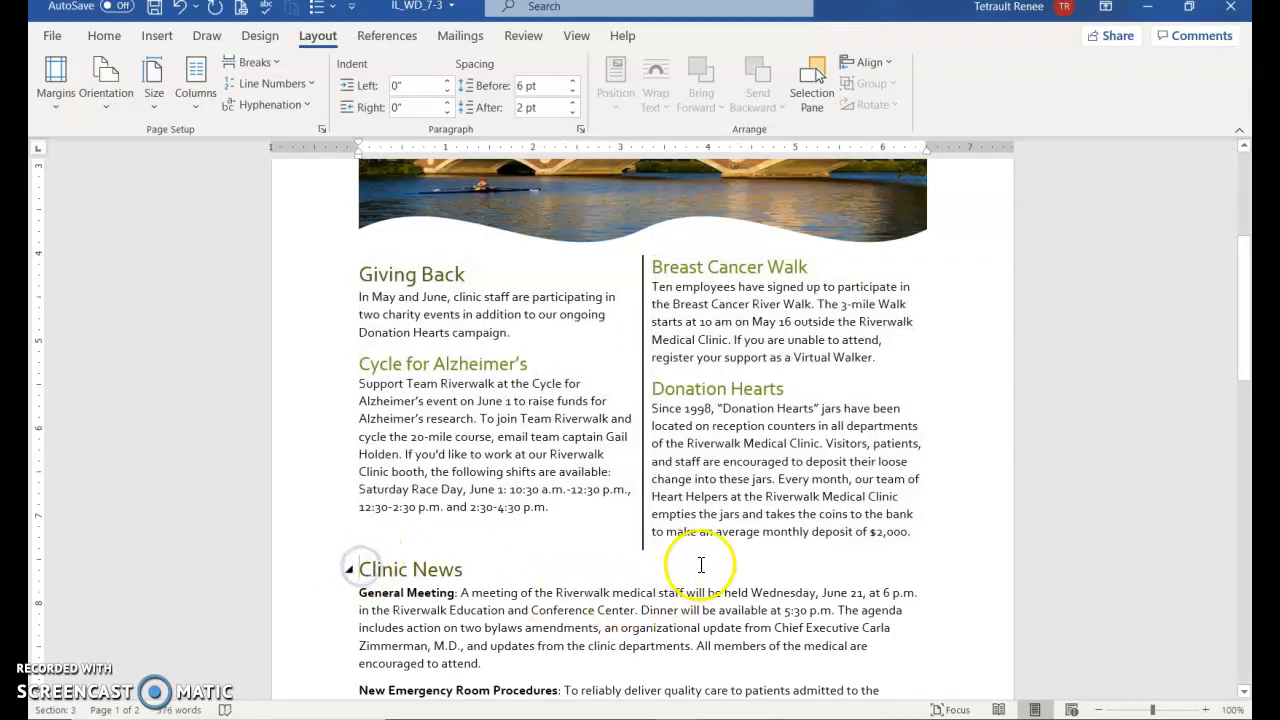
left_click(922, 533)
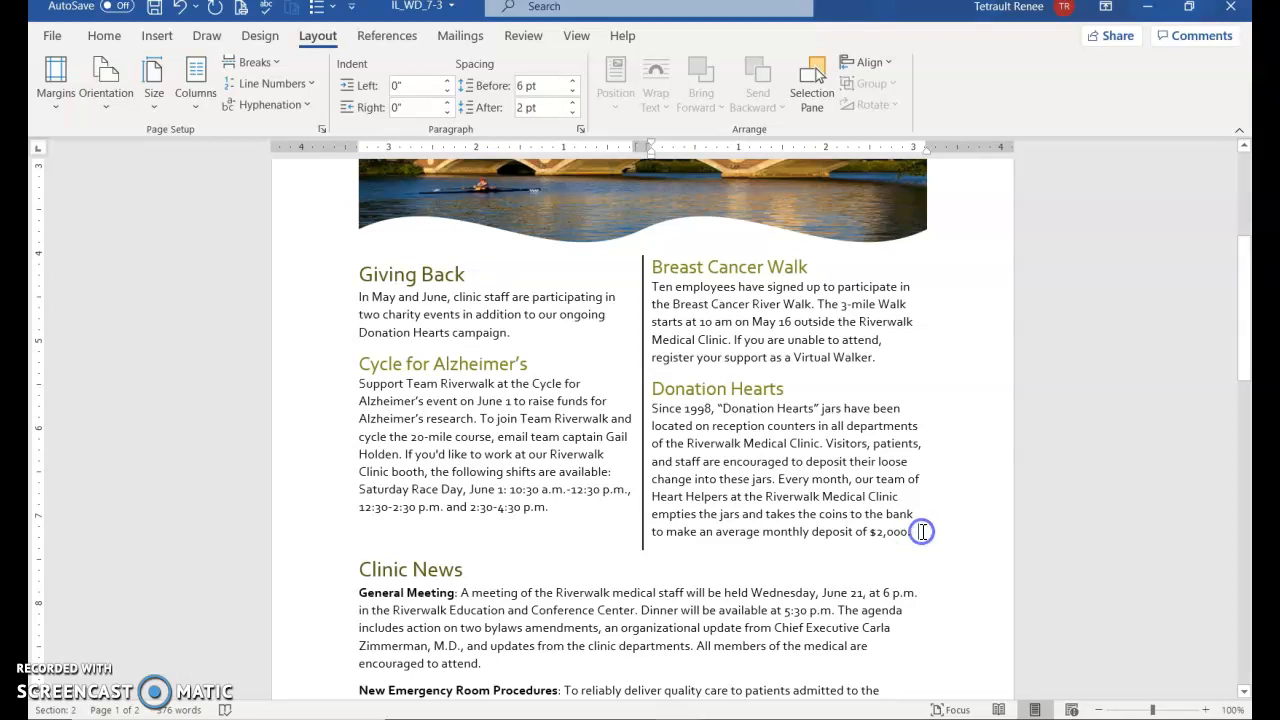
left_click(100, 35)
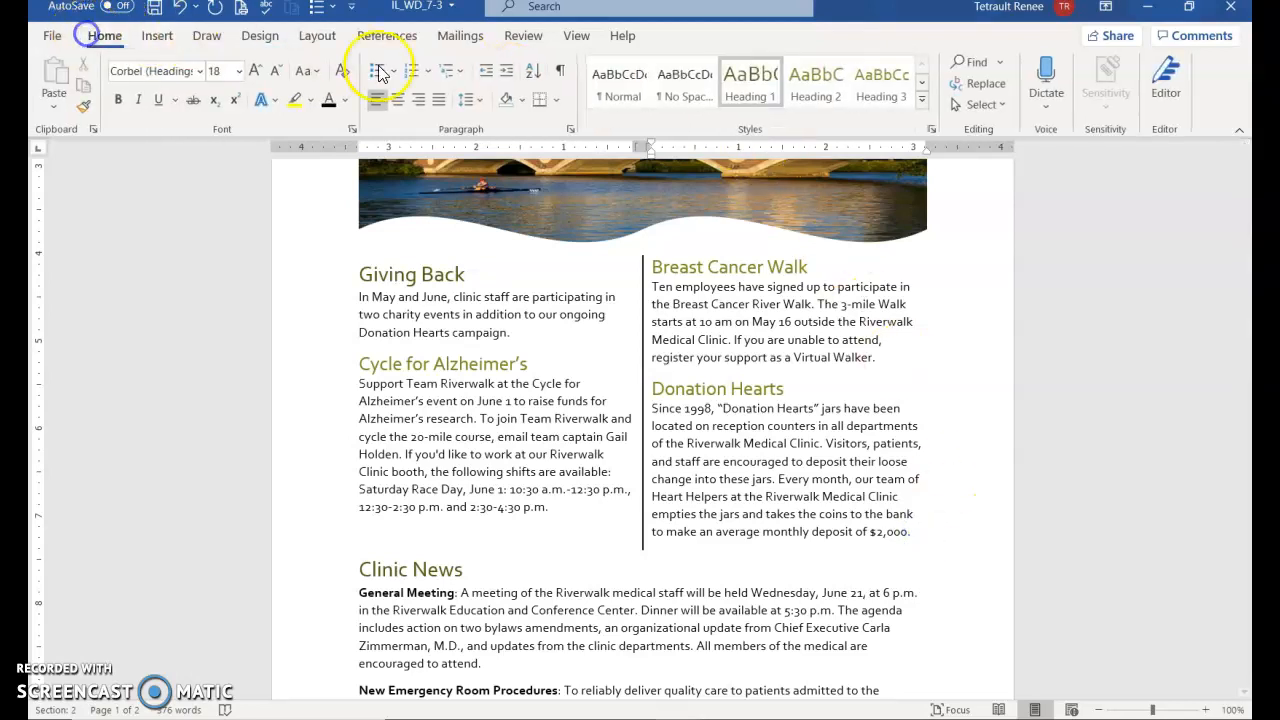
left_click(557, 73)
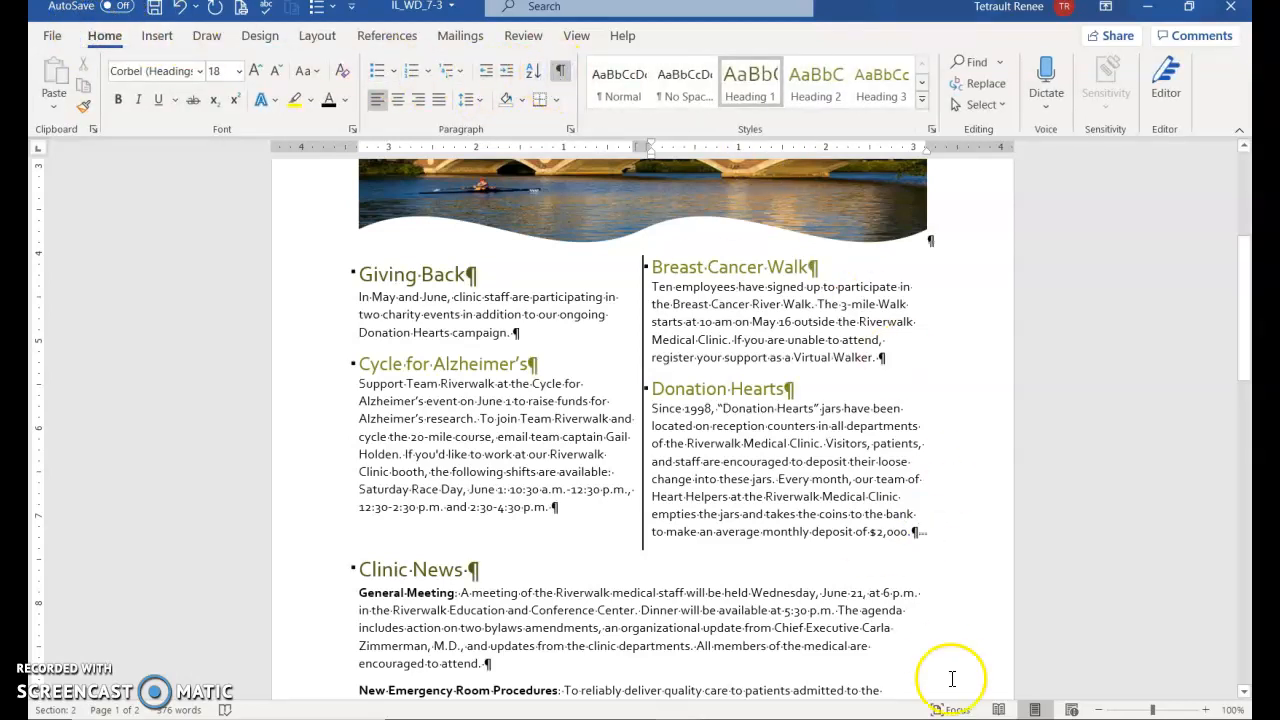
left_click(909, 532)
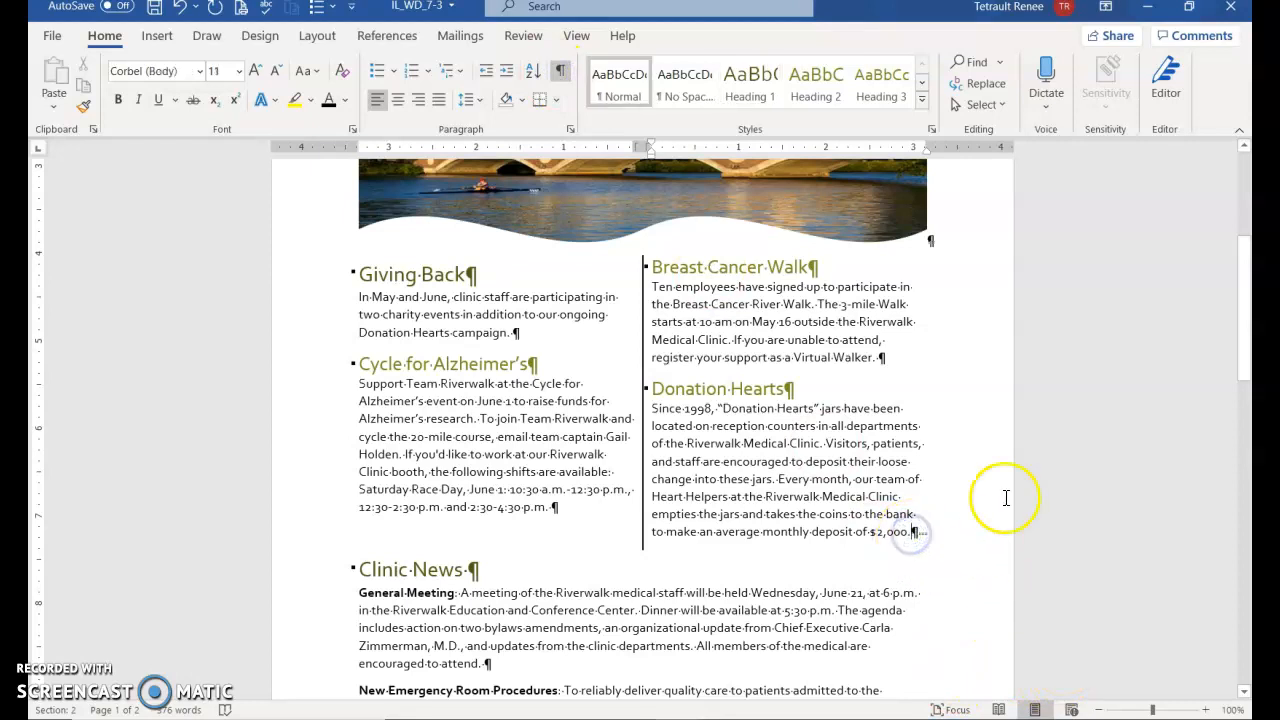
left_click(564, 76)
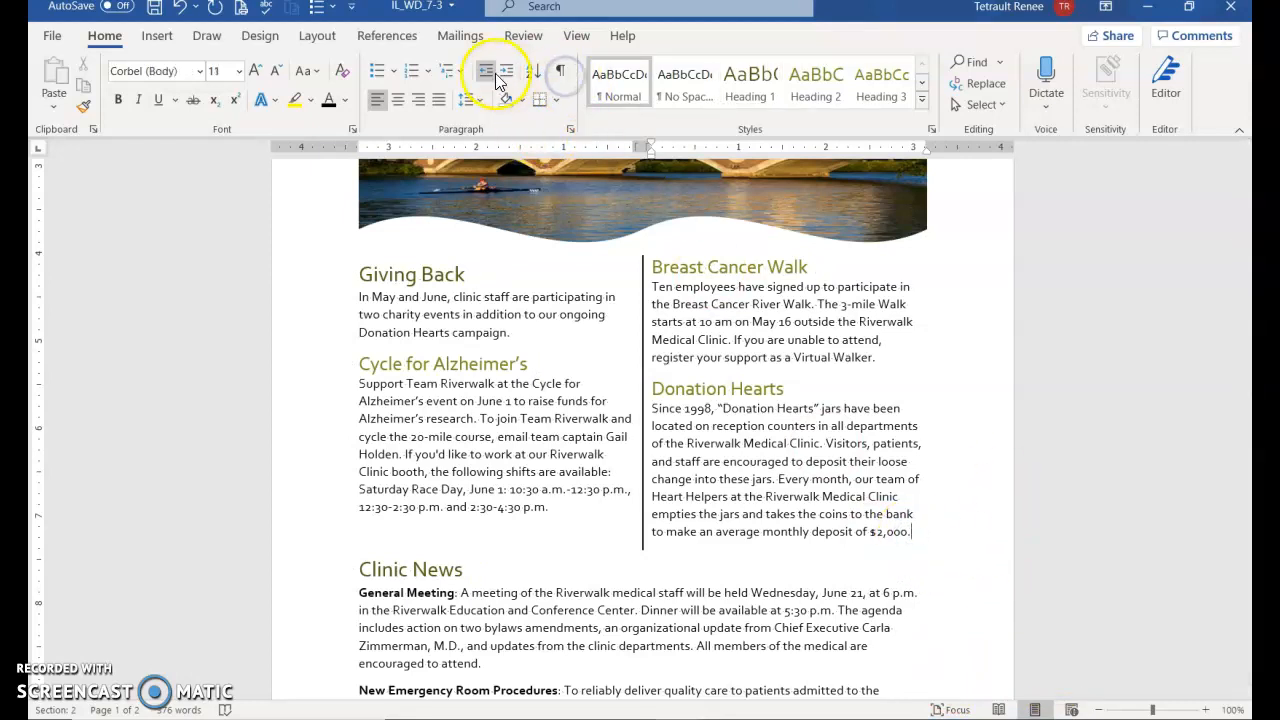
- Insert a continuous section break at the end of the Donation Hearts paragraph
left_click(317, 36)
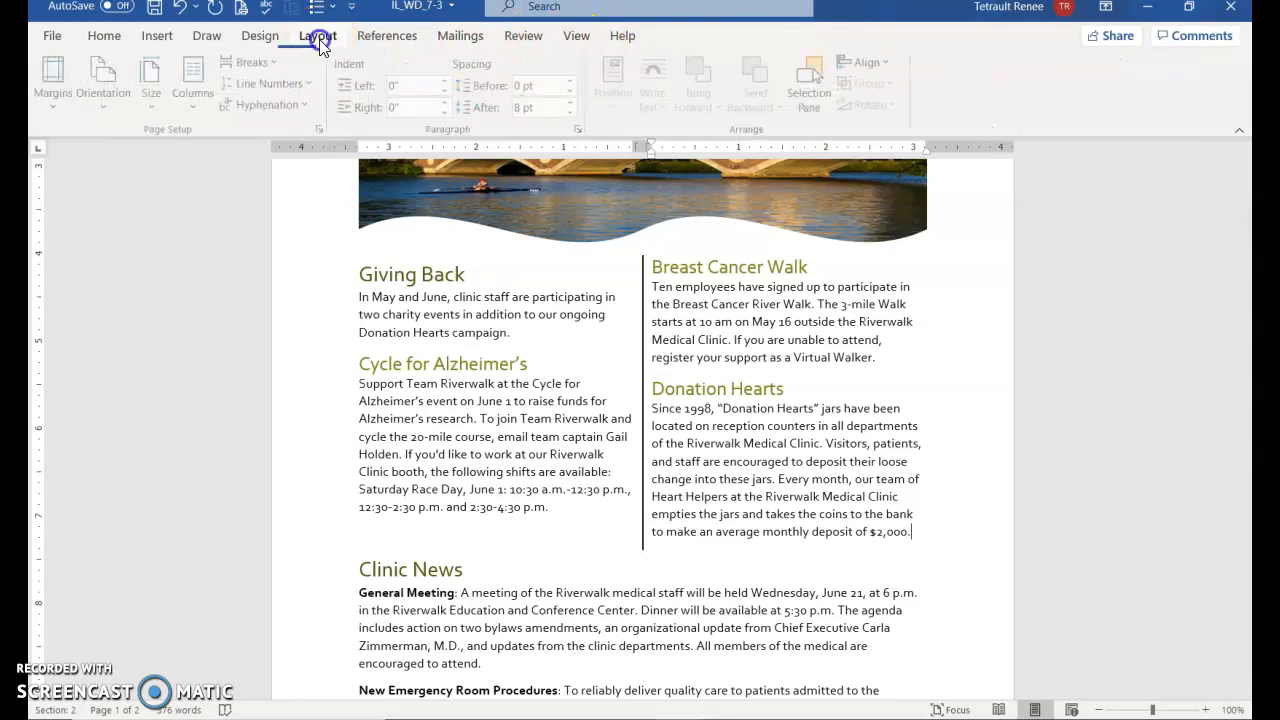
left_click(255, 63)
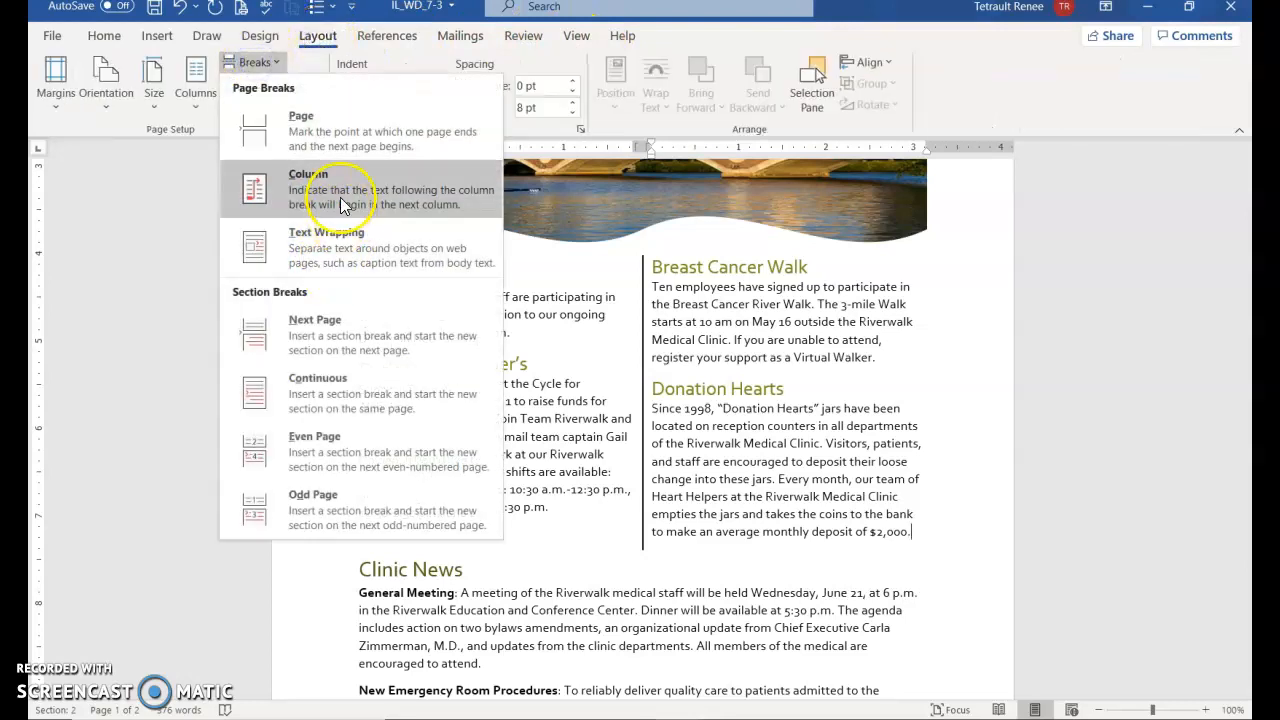
left_click(345, 391)
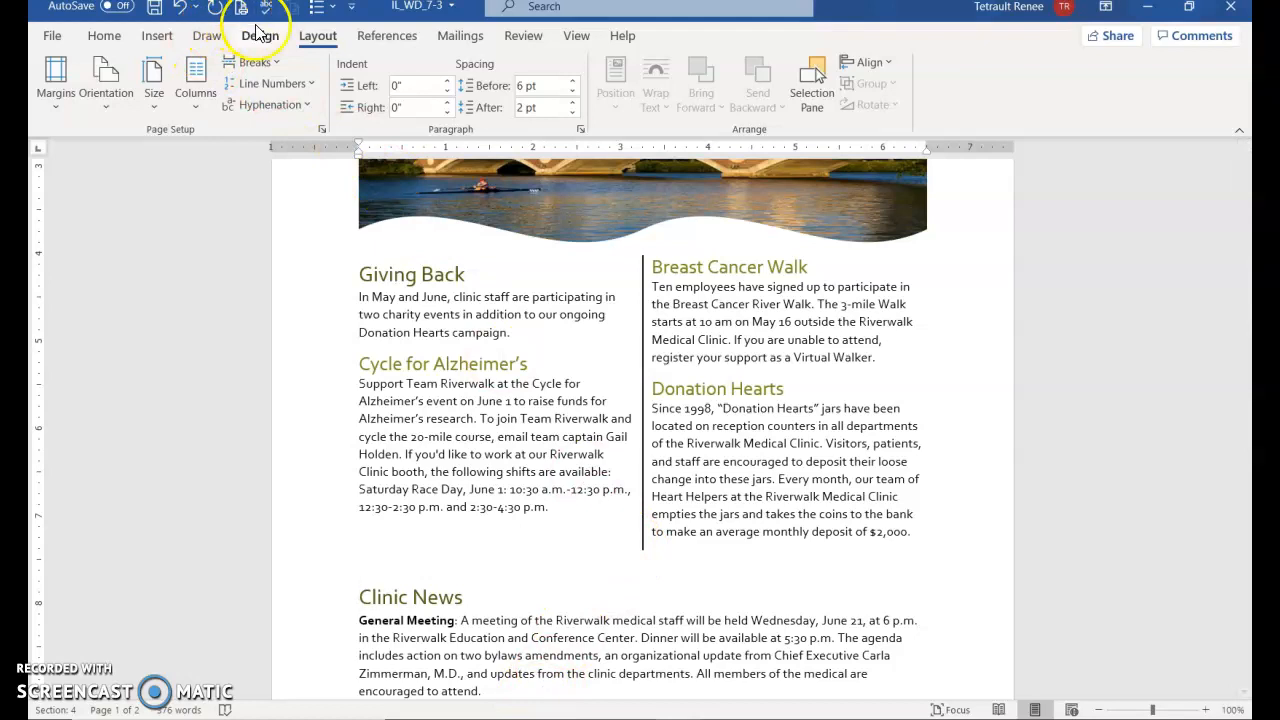
- Insert a next-page section break before the Clinic News heading and check both pages
left_click(255, 63)
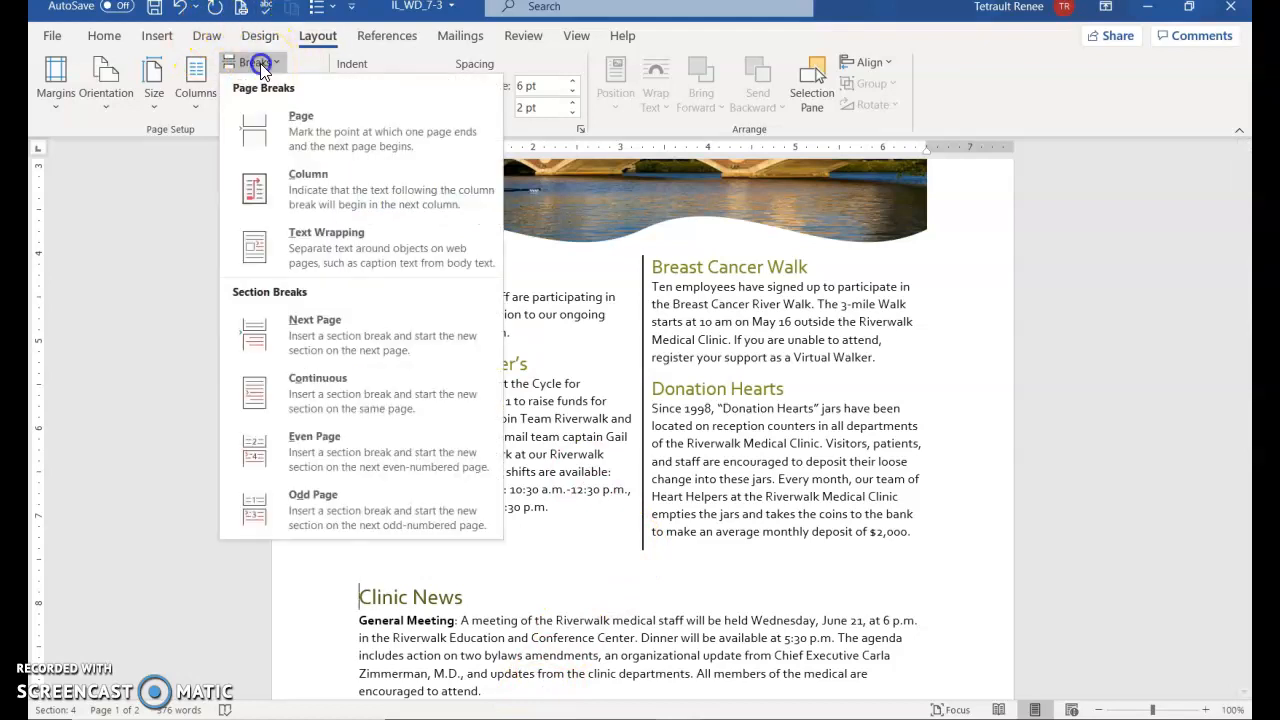
left_click(316, 344)
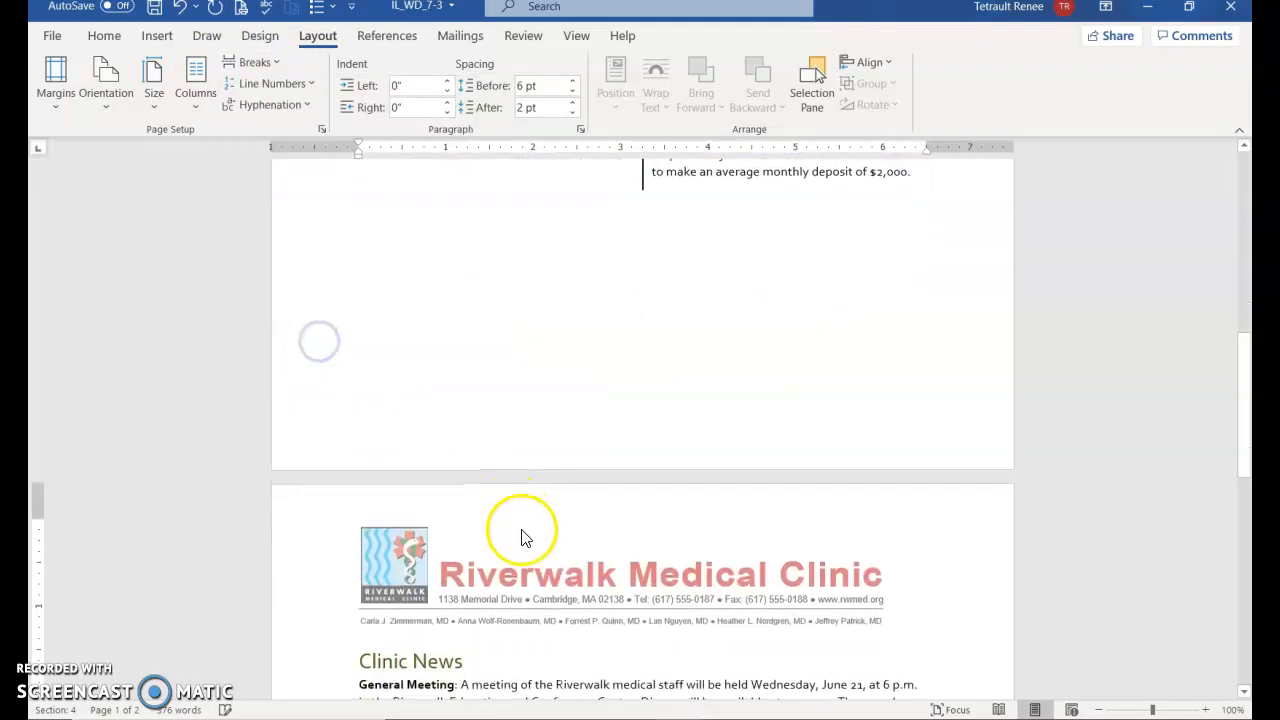
scroll(531, 563, "down", 4)
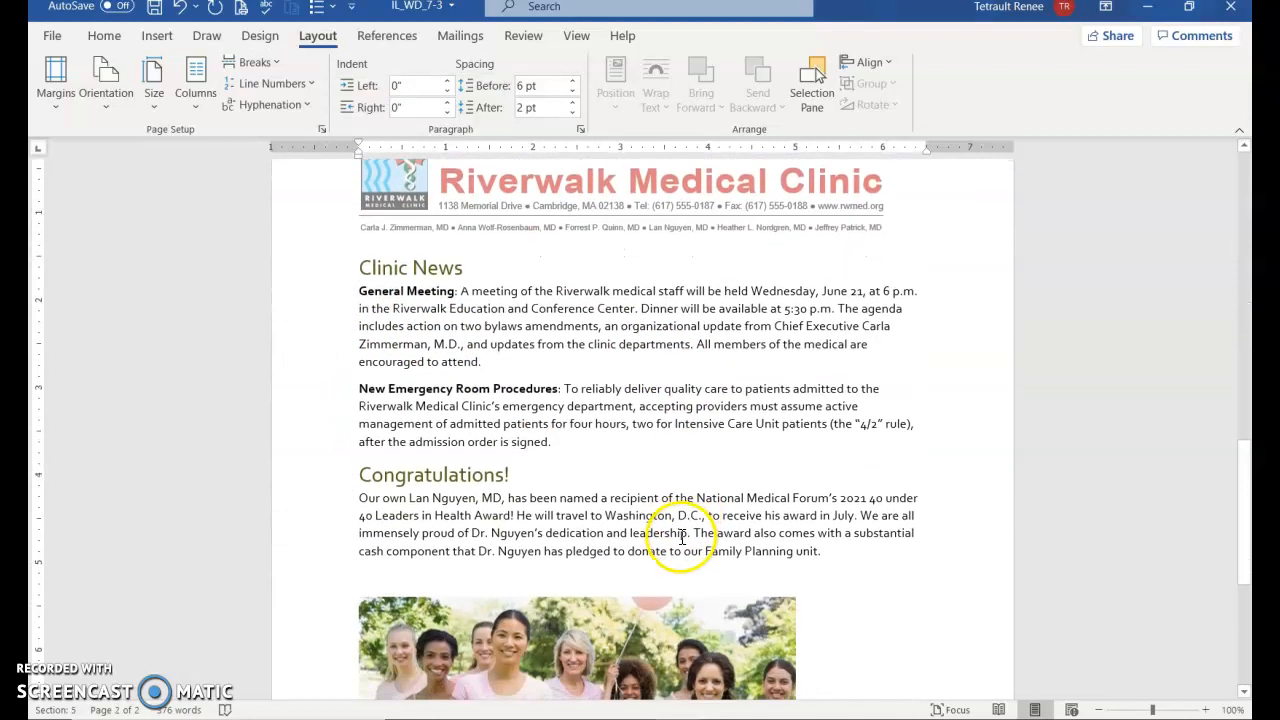
scroll(683, 537, "up", 15)
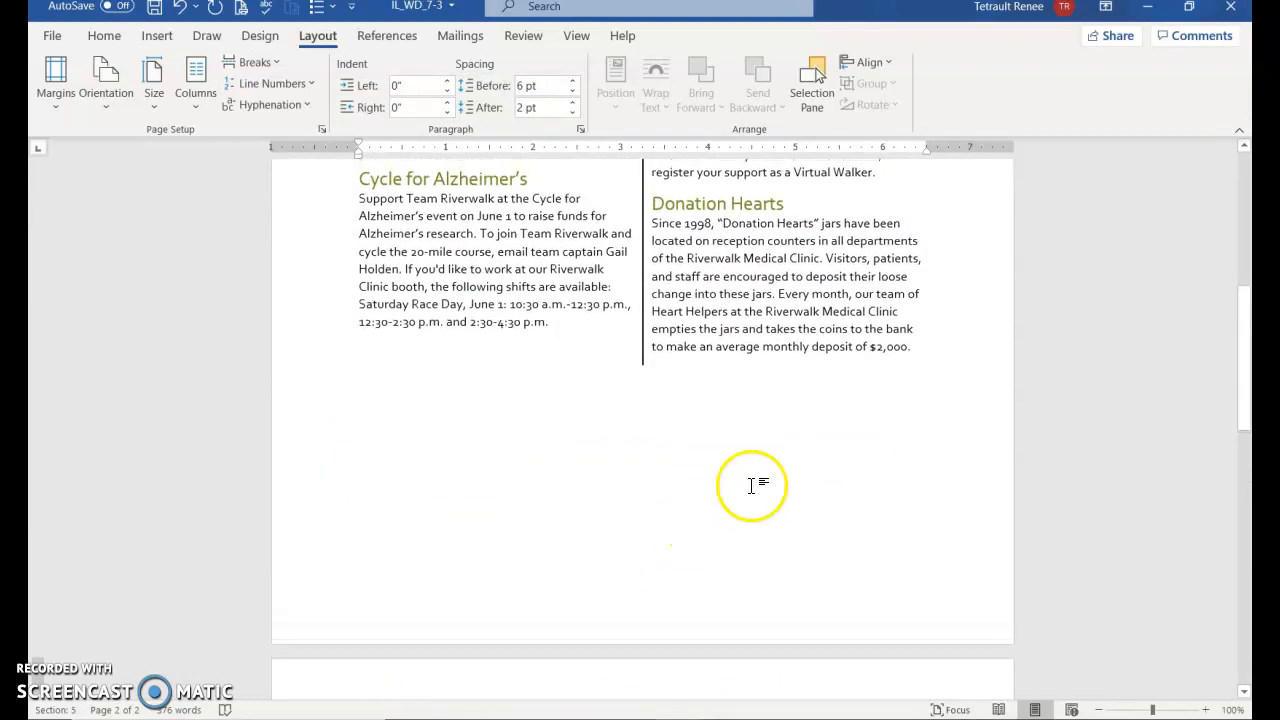
- Cut the picture of the group in pink shirts below the Congratulations! paragraph
scroll(695, 540, "down", 10)
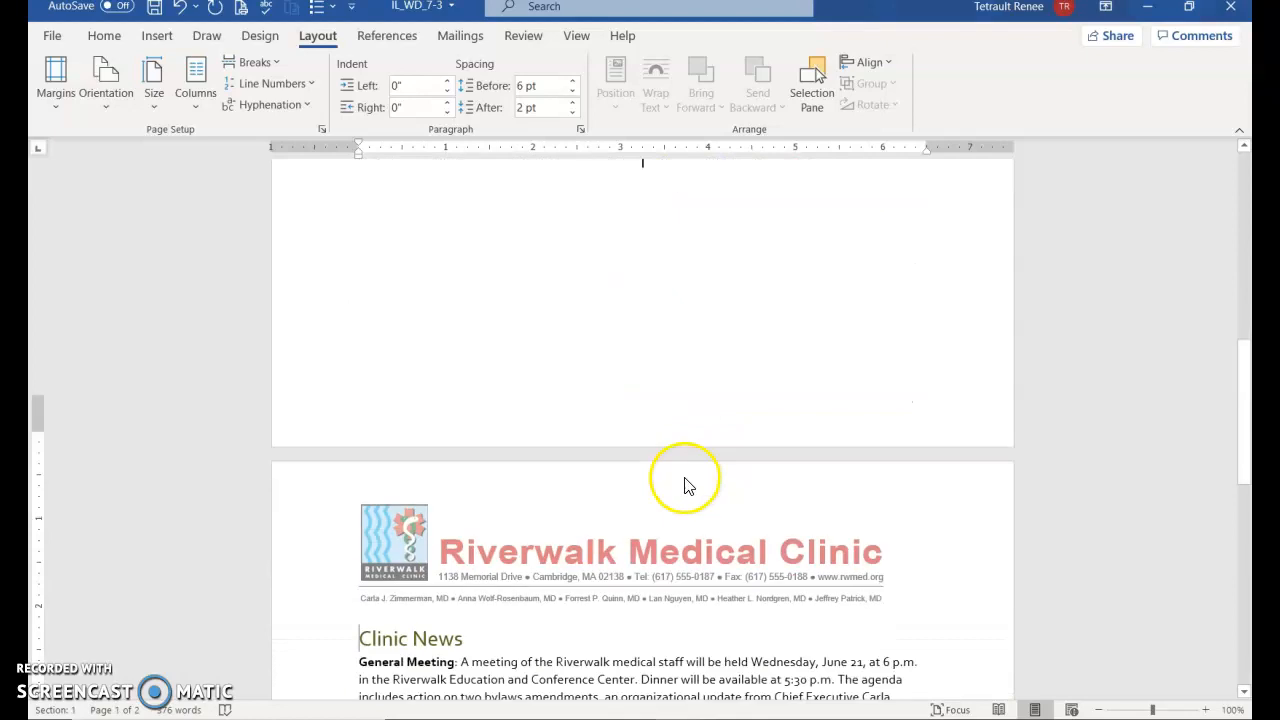
scroll(642, 492, "down", 8)
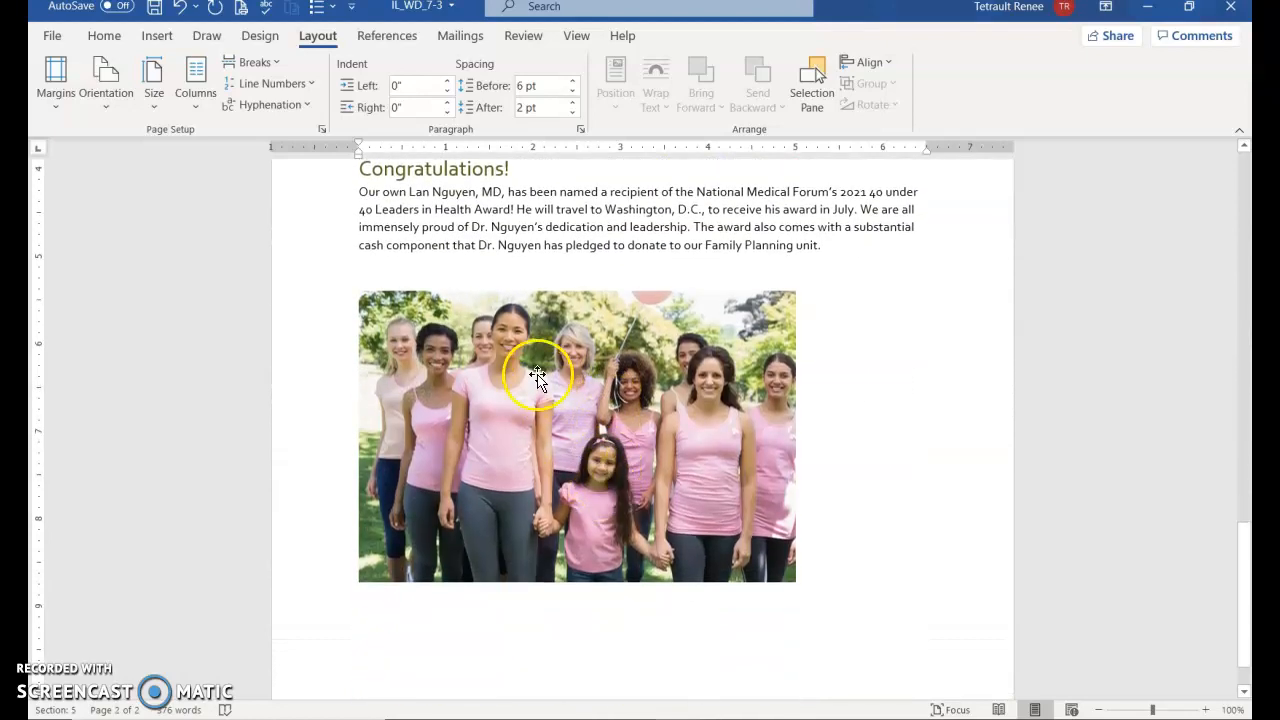
left_click(548, 380)
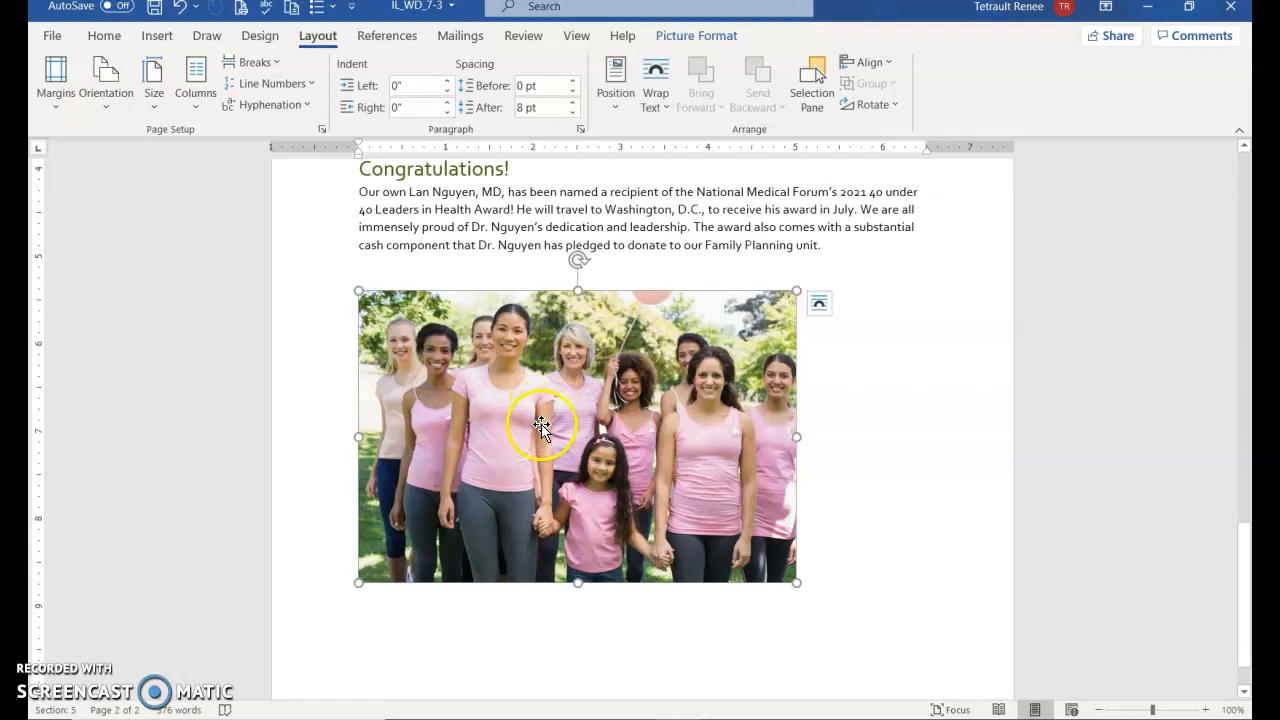
key("ctrl+x")
- Place the insertion point at the next-page section break below the article columns on page 1 and show the formatting marks
scroll(543, 428, "up", 15)
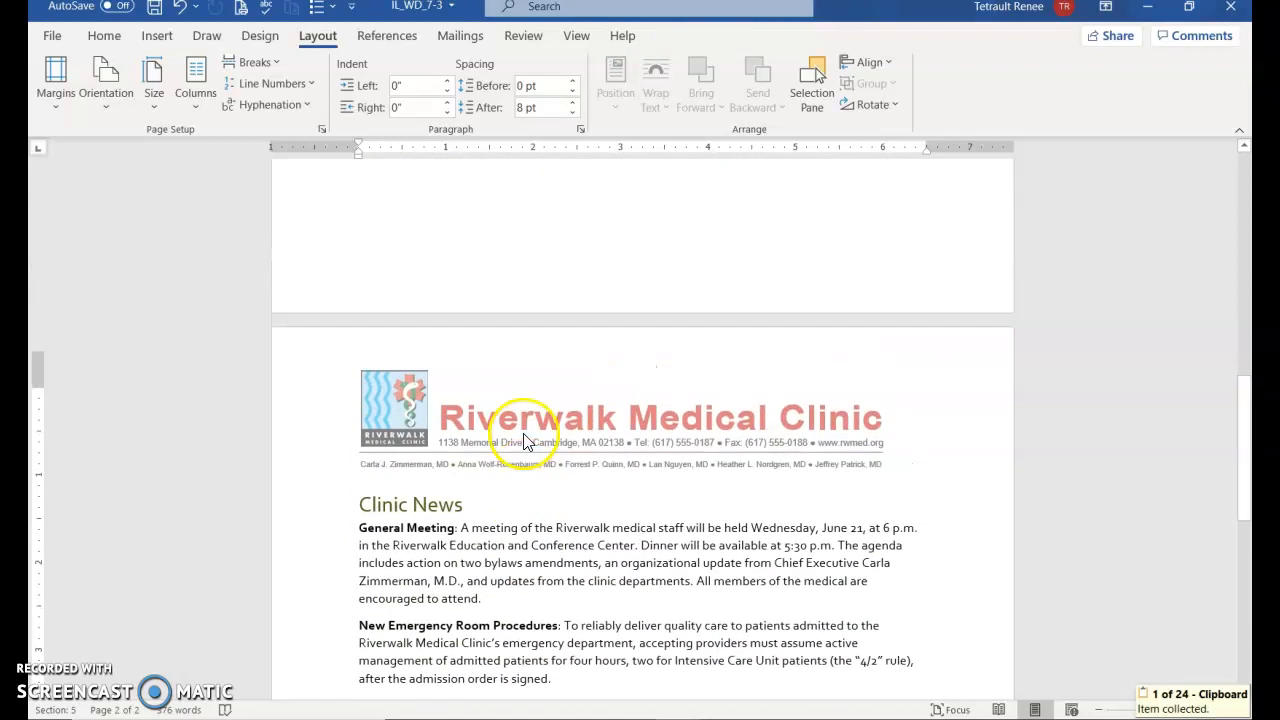
scroll(491, 397, "up", 1)
left_click(408, 309)
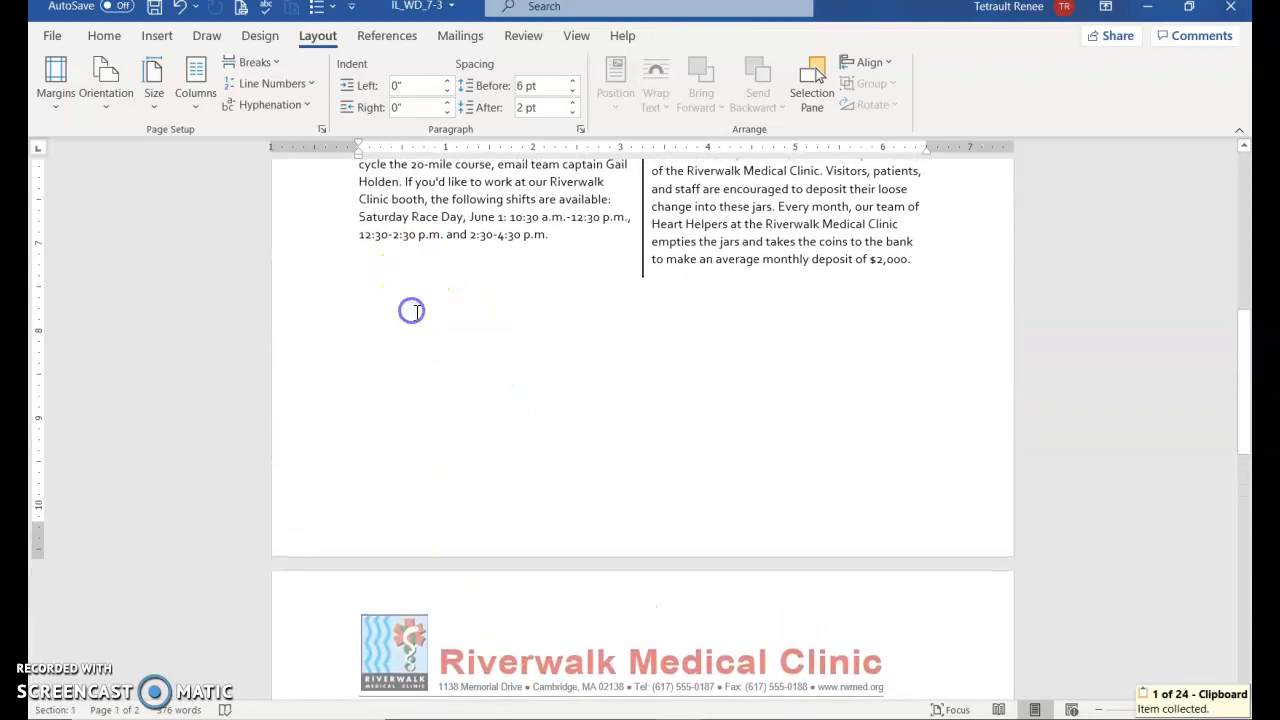
left_click(104, 38)
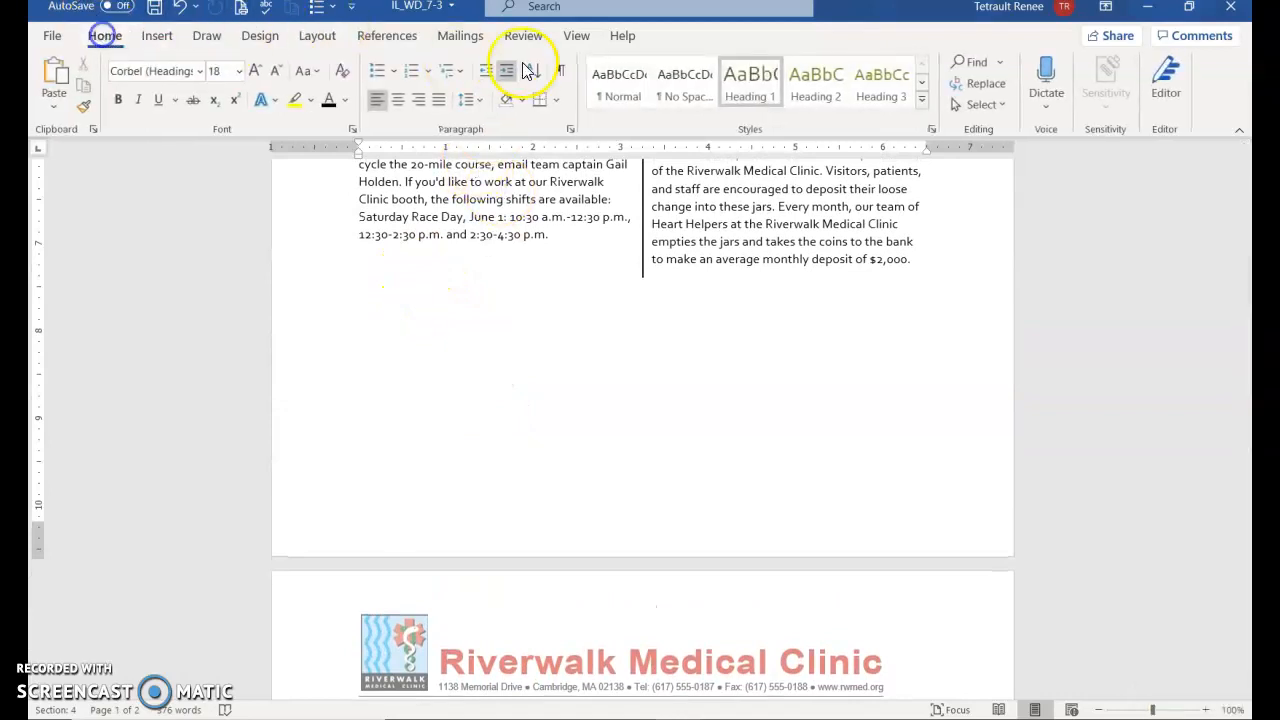
left_click(559, 70)
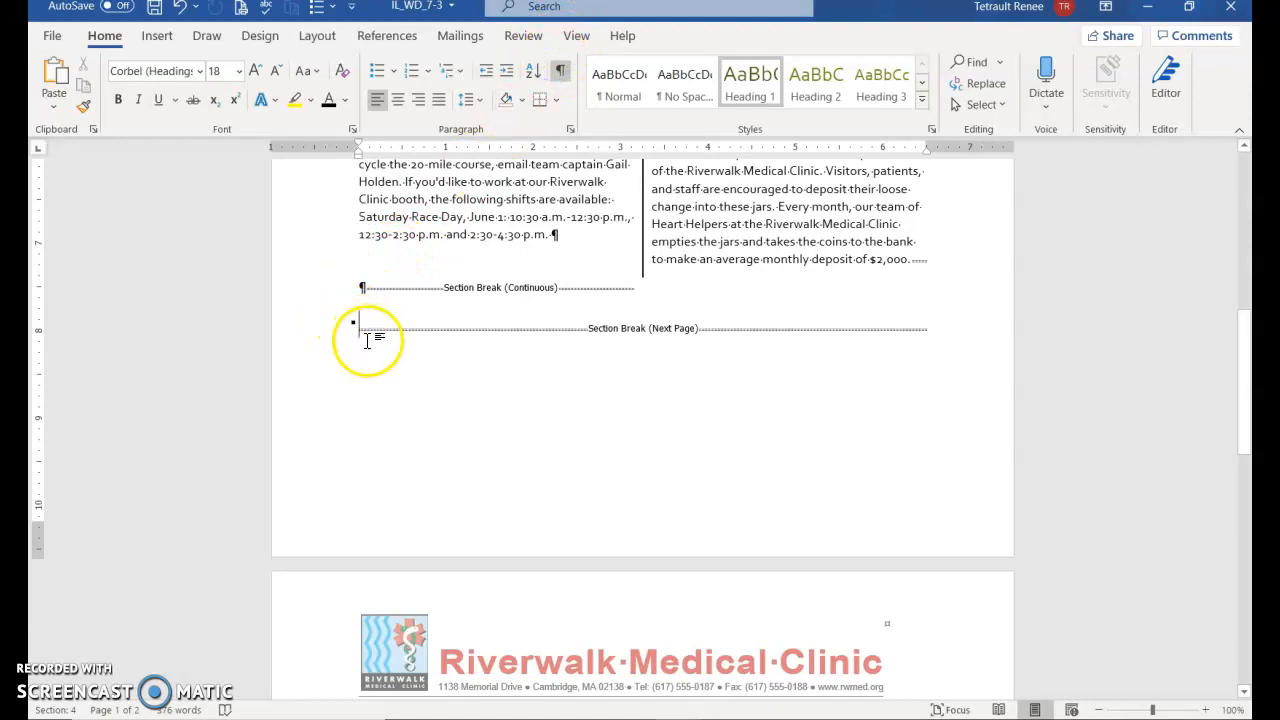
- Hide the formatting marks and paste the cut group picture at the section break below the article columns
left_click(559, 73)
scroll(300, 183, "down", 6)
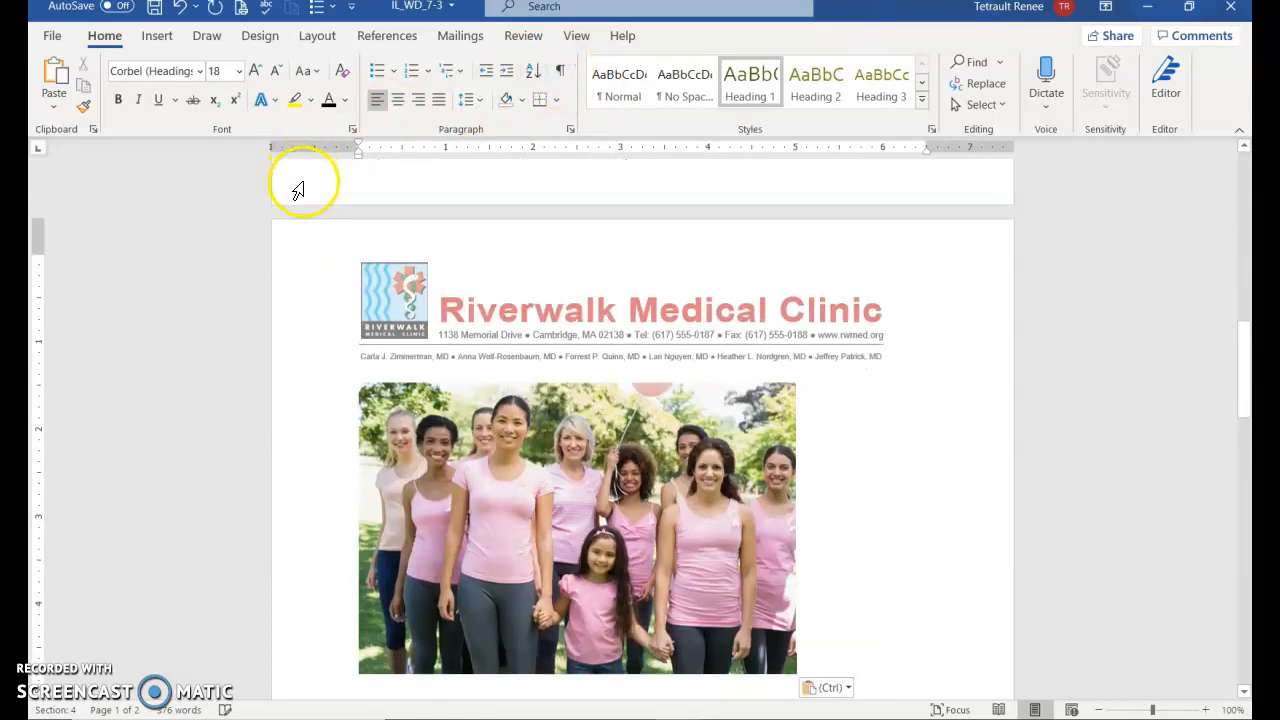
scroll(335, 245, "up", 2)
scroll(640, 329, "up", 5)
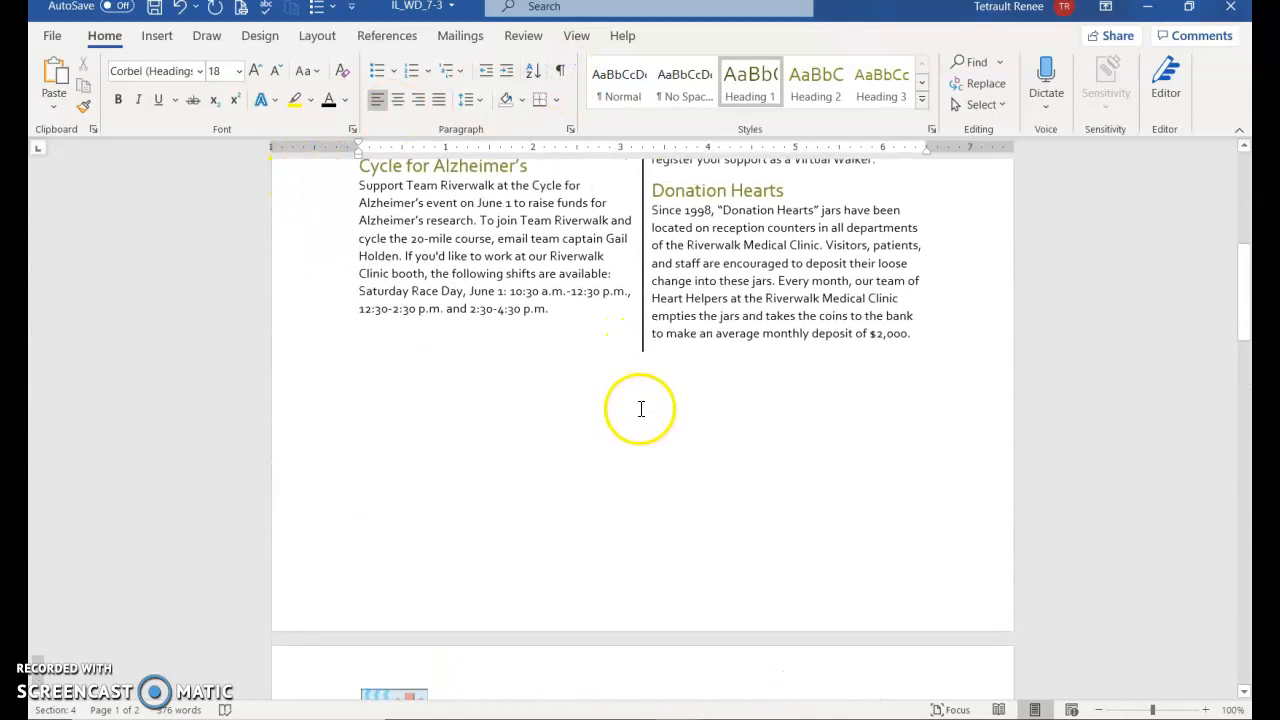
scroll(609, 409, "up", 1)
scroll(631, 457, "down", 6)
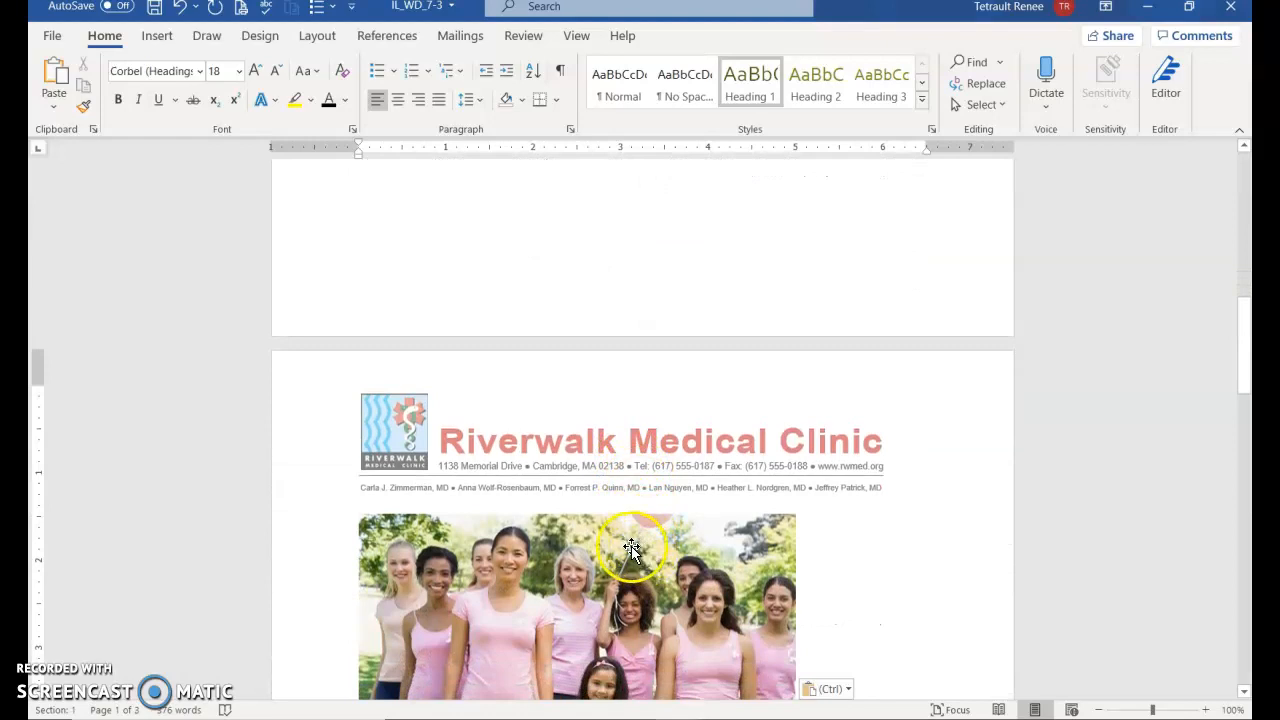
- Set the group picture's text wrapping to In Front of Text and move it into the empty area below the page 1 articles
left_click(620, 548)
scroll(700, 500, "down", 2)
left_click(820, 441)
left_click(950, 603)
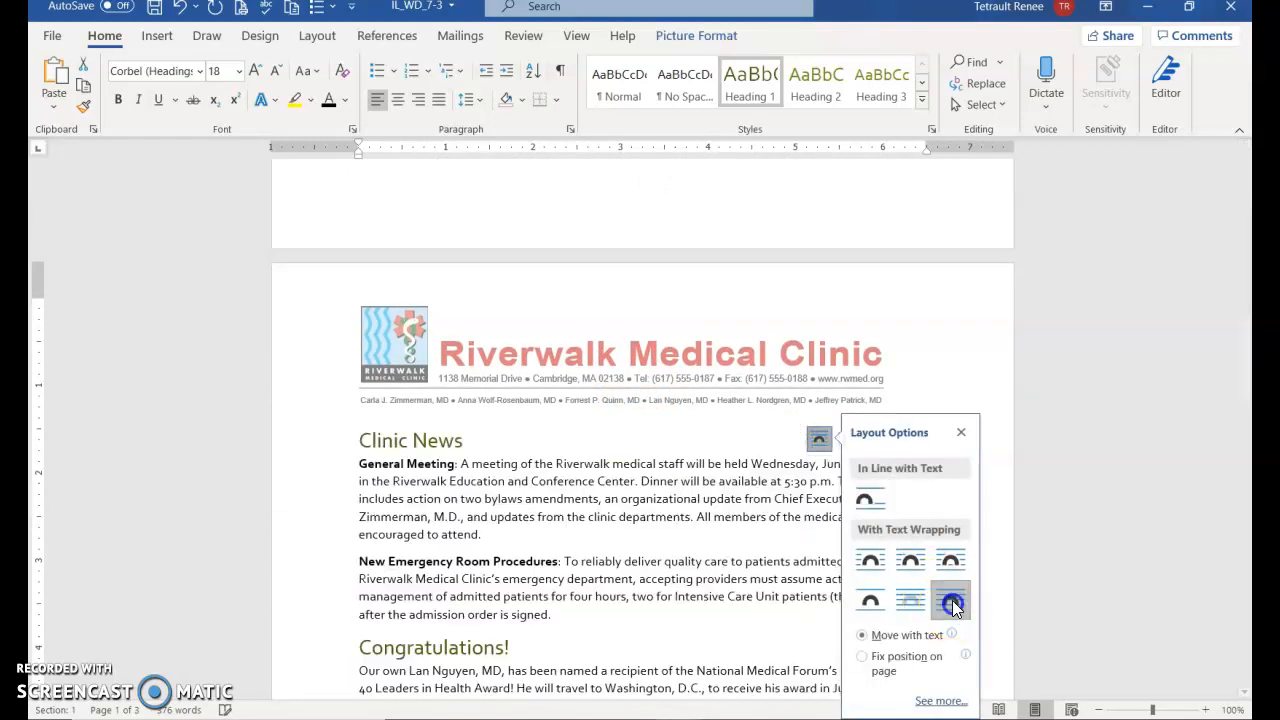
scroll(880, 555, "up", 1)
scroll(770, 514, "up", 12)
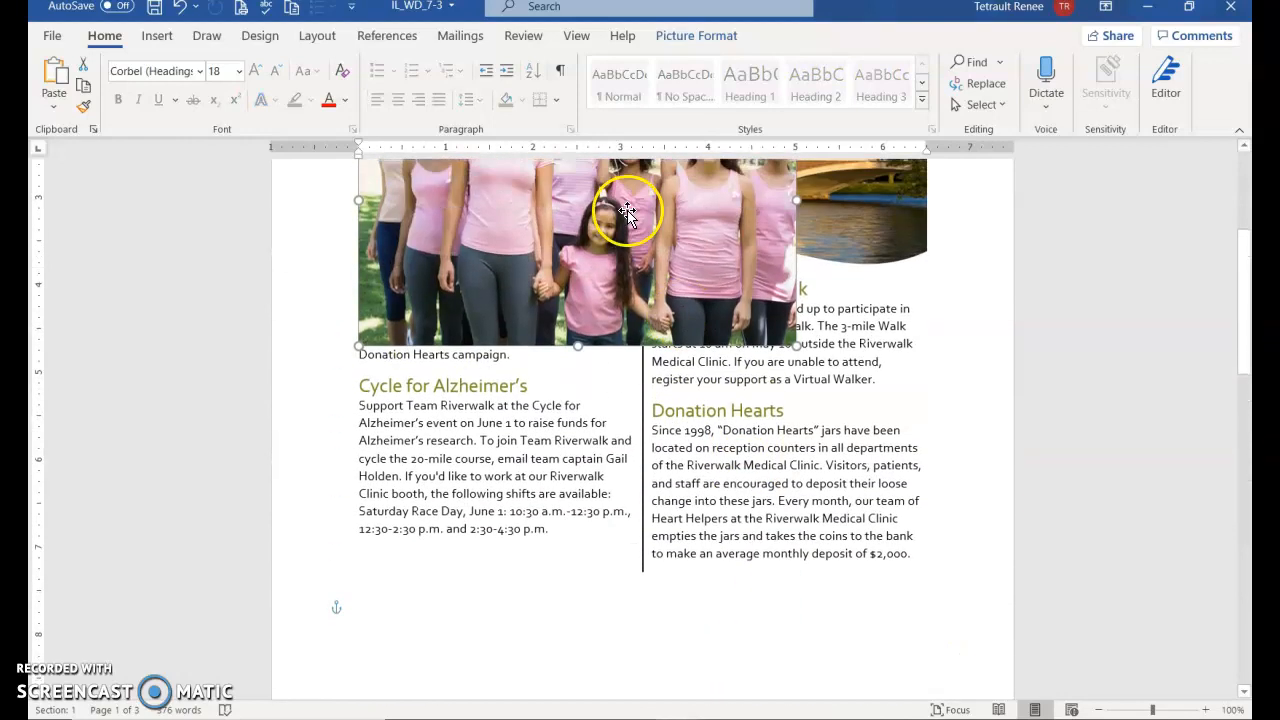
left_click_drag(582, 205, 623, 429)
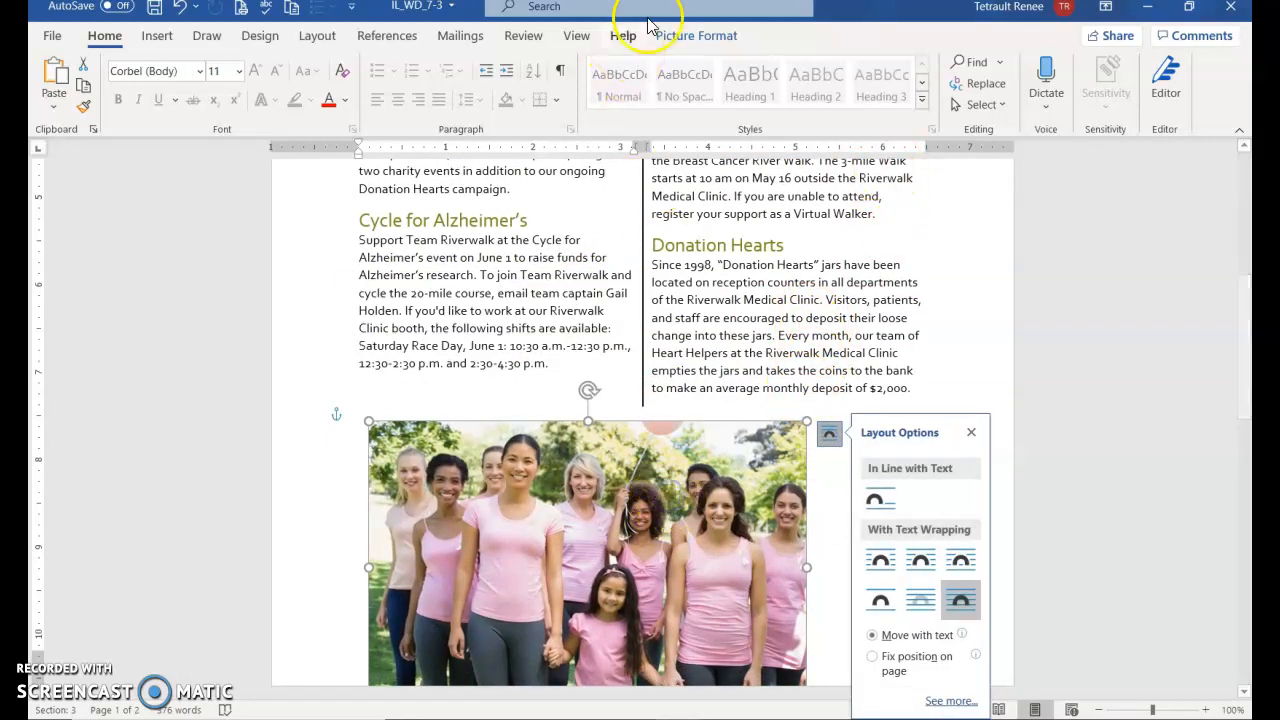
- Convert the group picture to a framed SmartArt picture layout with the caption underneath and enter the caption "Breast Cancer Walk"
left_click(688, 38)
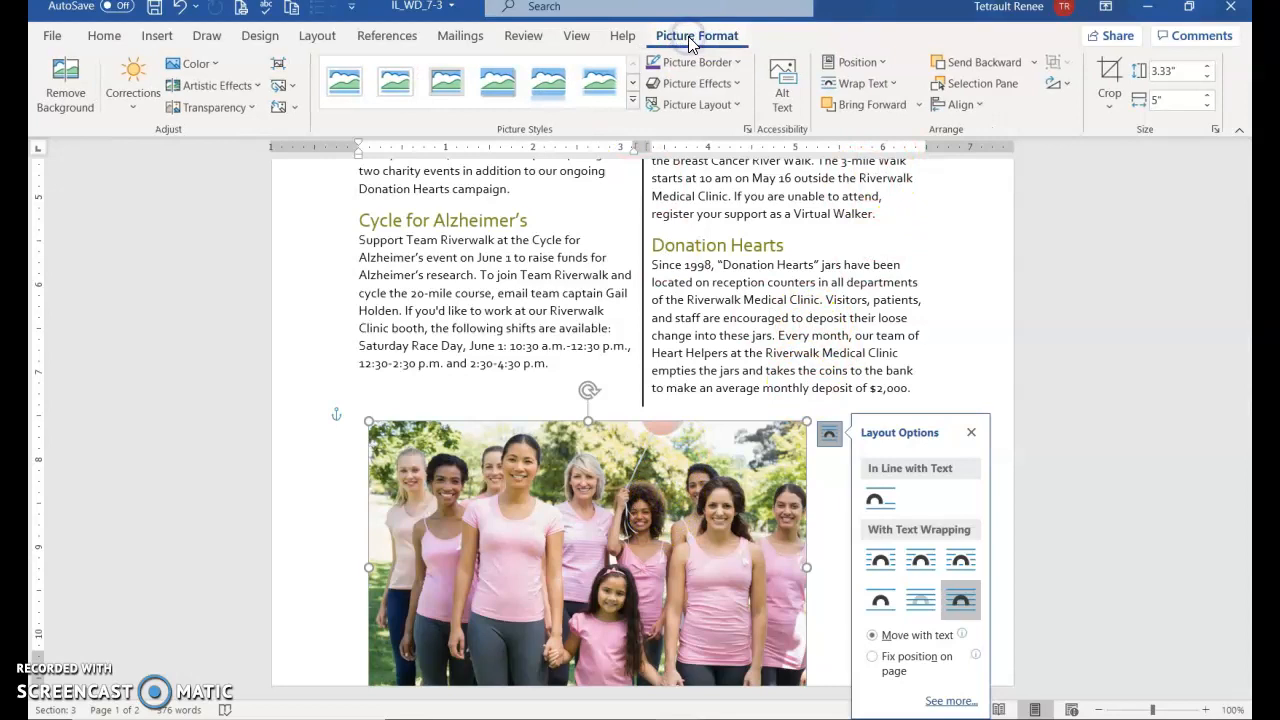
left_click(702, 106)
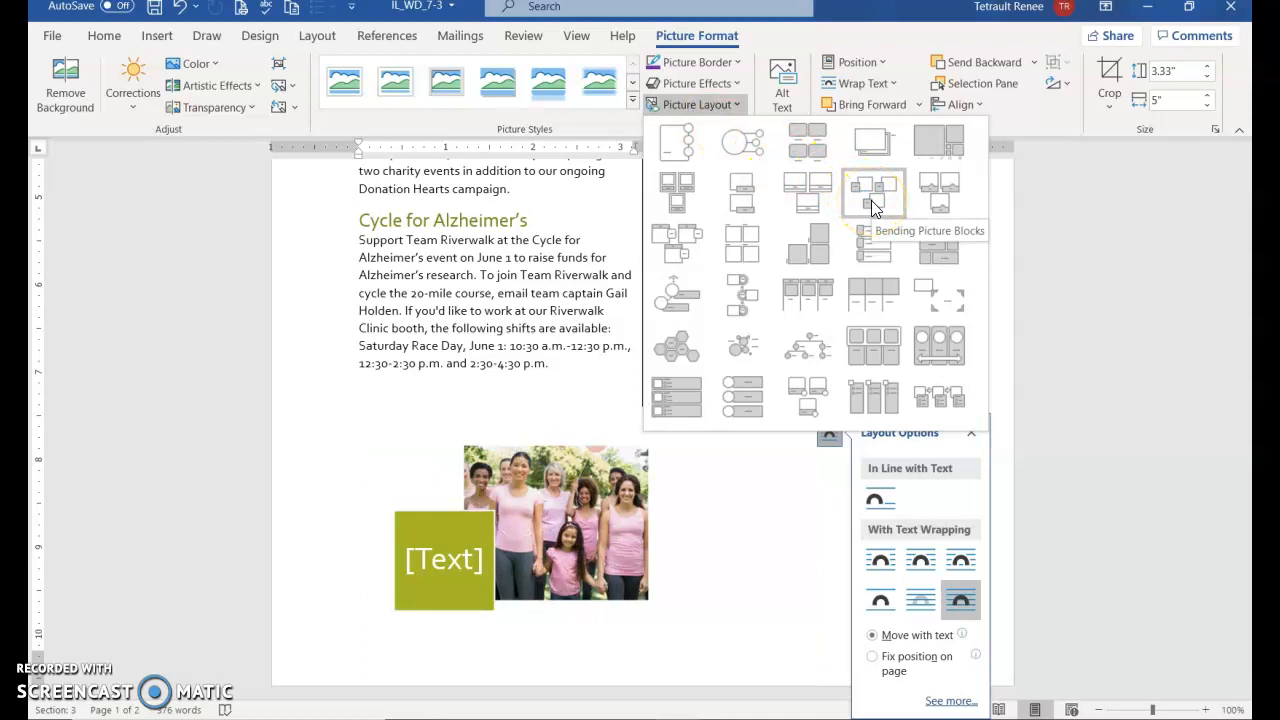
left_click(675, 187)
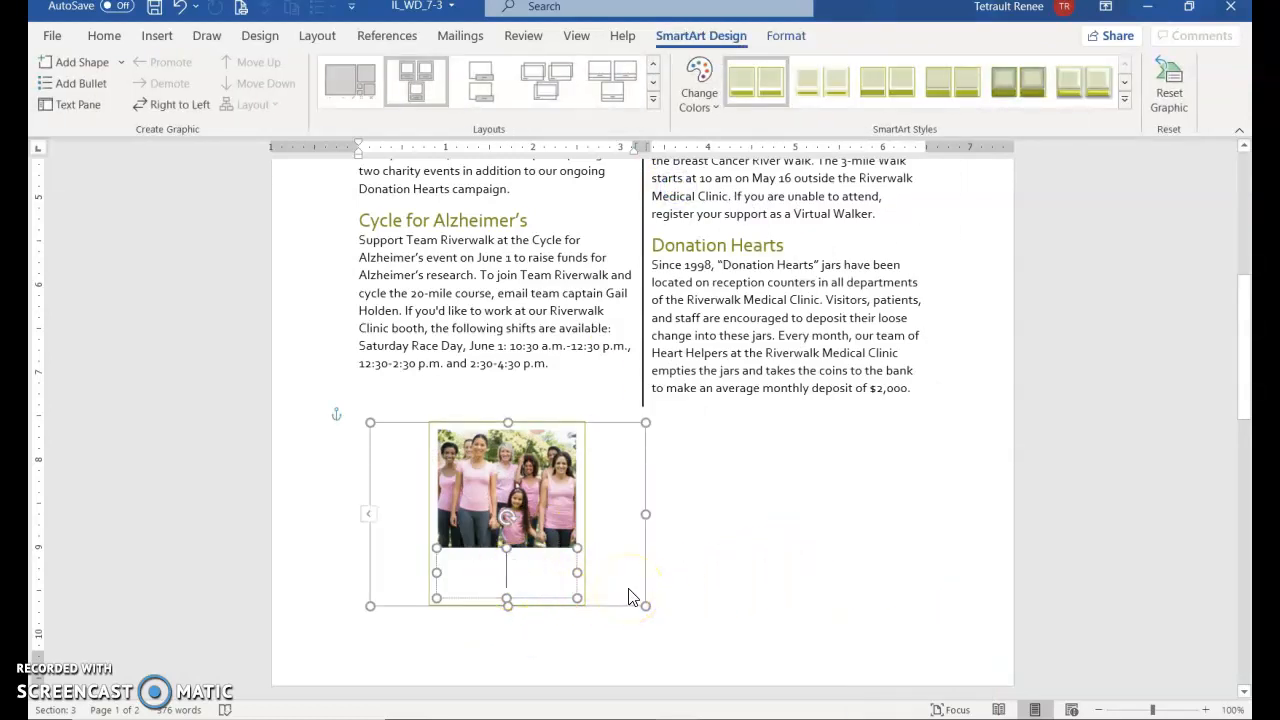
type("Breas")
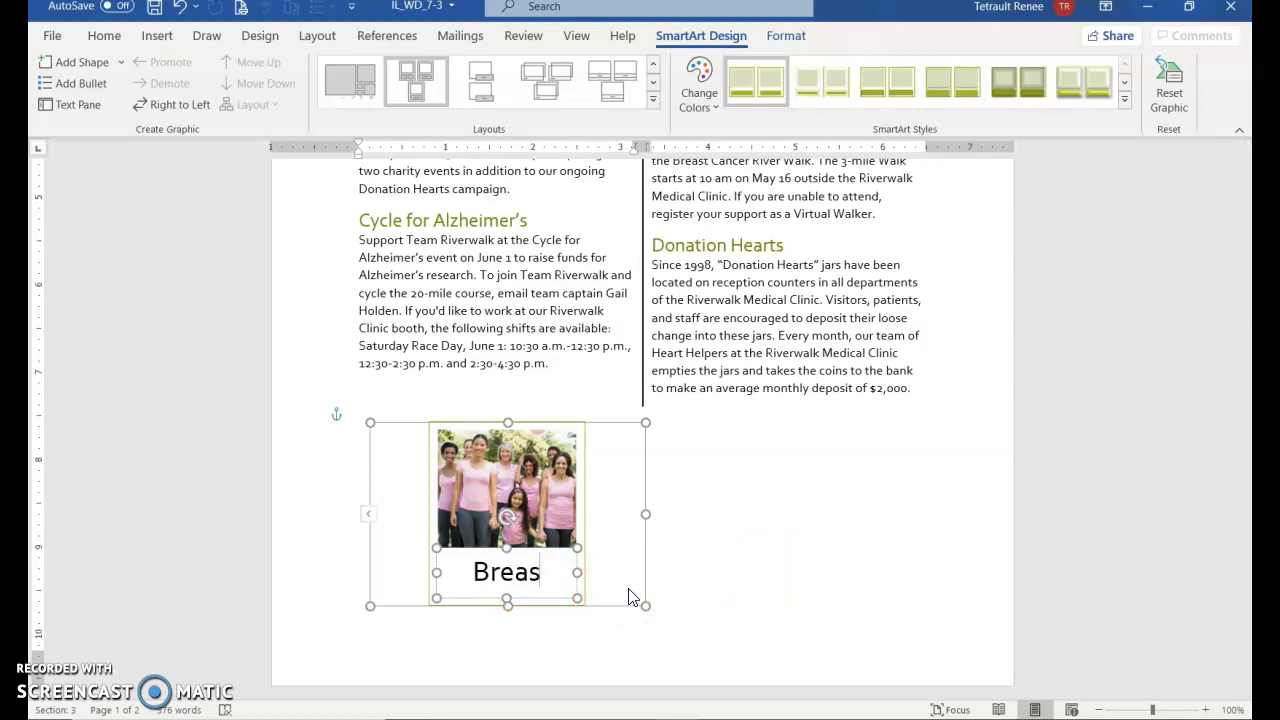
type("t Can")
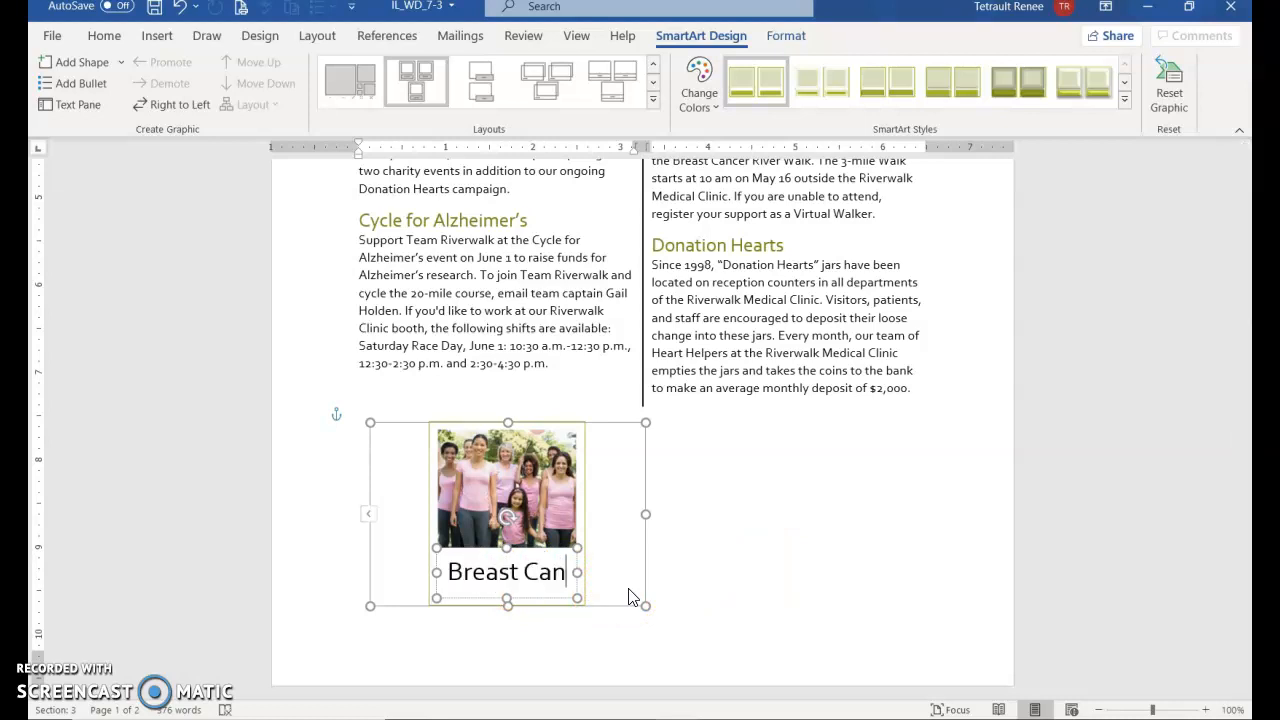
type("cer Walk")
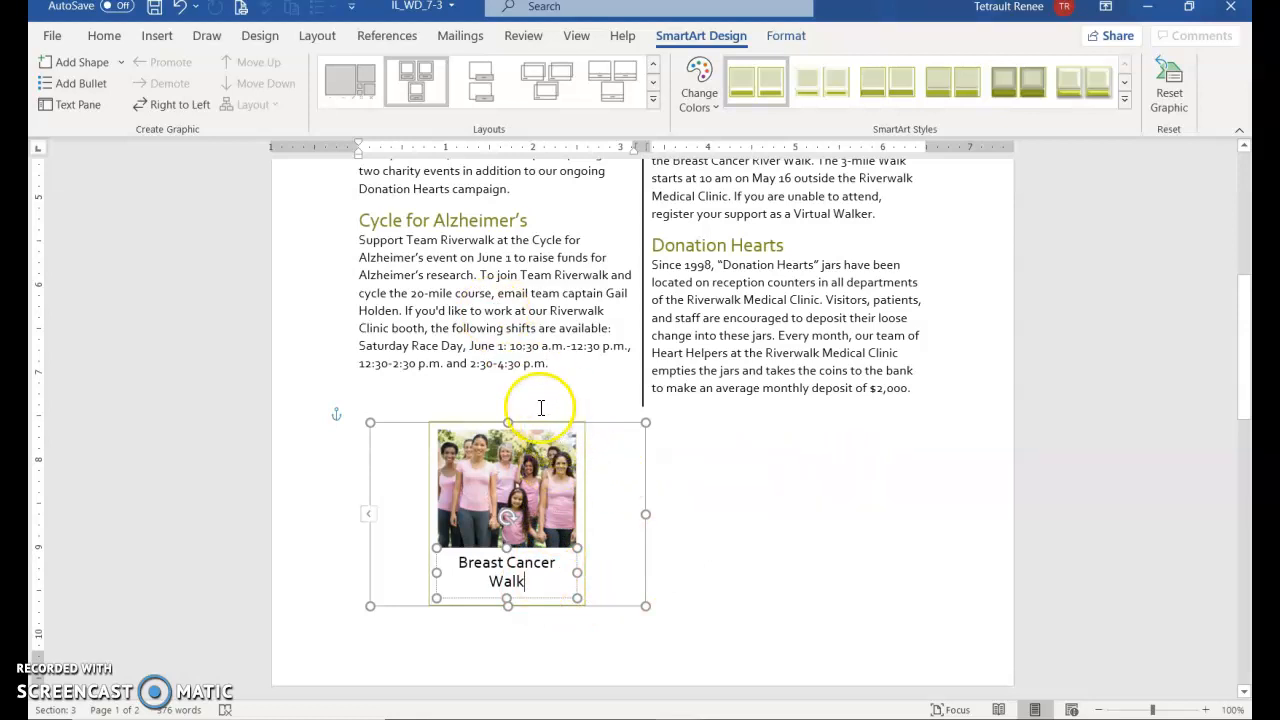
- Add two more picture shapes after the first in the SmartArt graphic, captioned "Cycle for Alzheimer's" and "Donation Hearts"
left_click(121, 64)
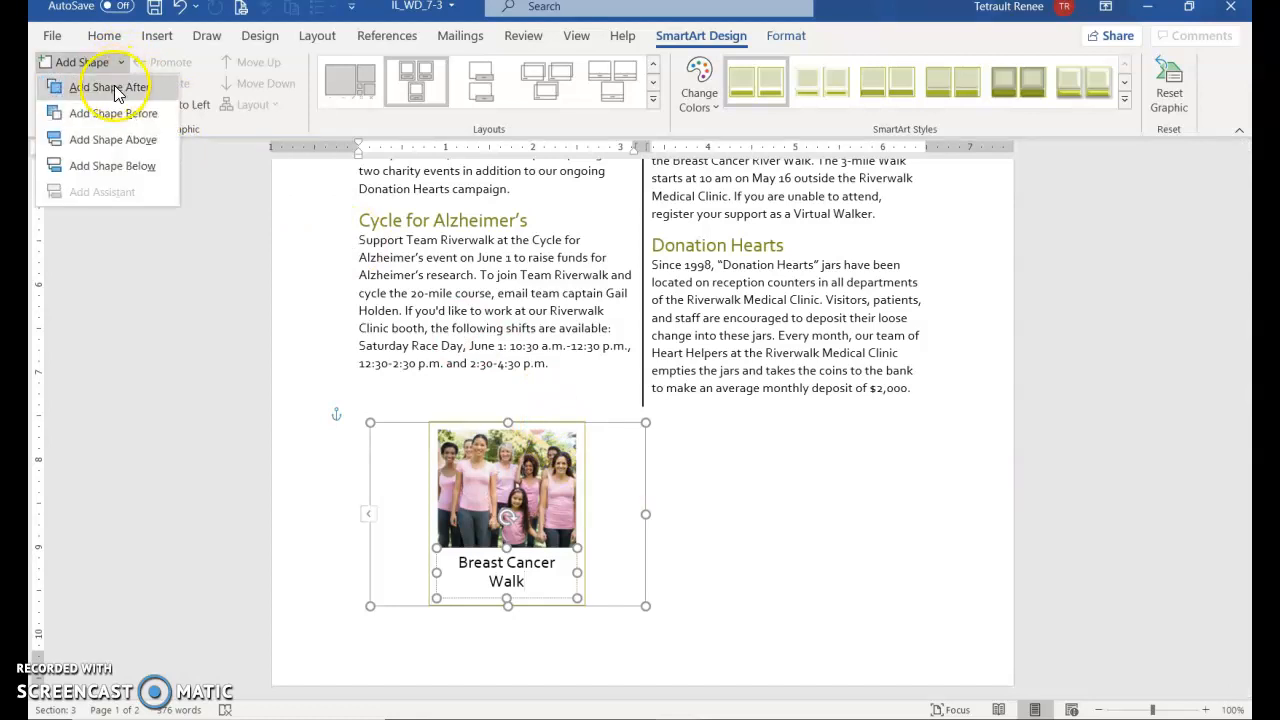
left_click(113, 88)
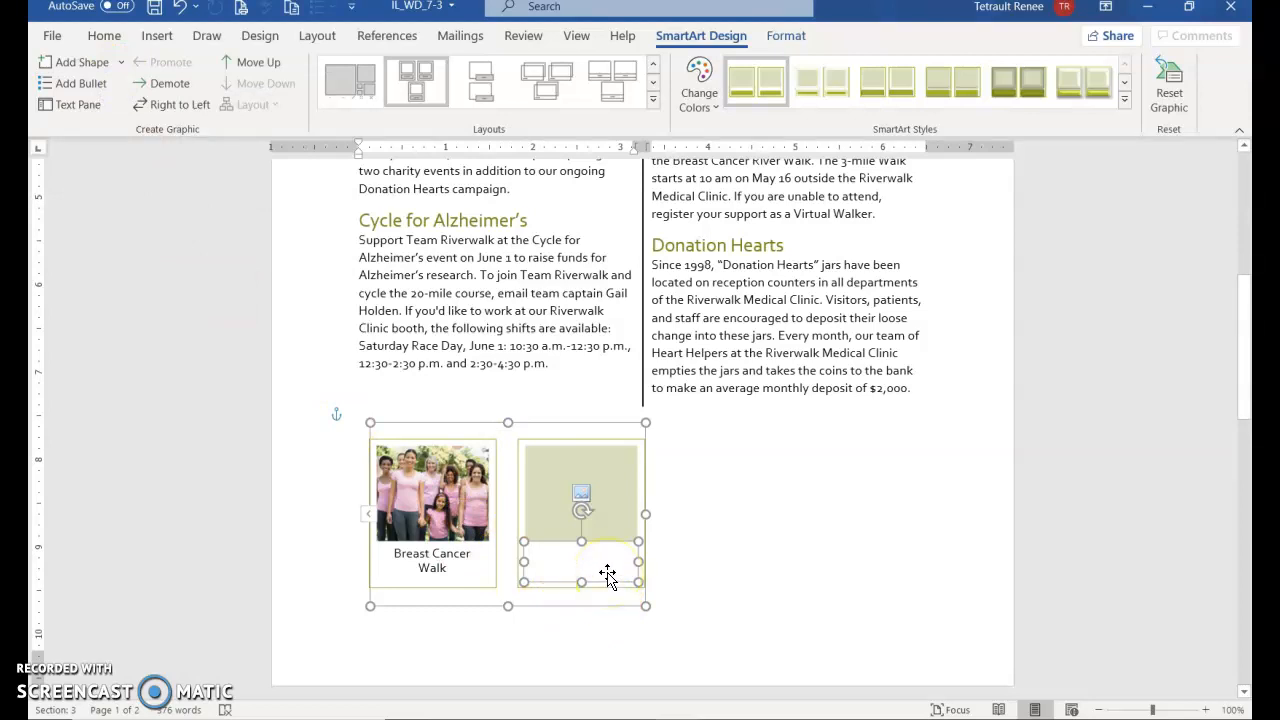
type("Cycle for Alzheimer’s")
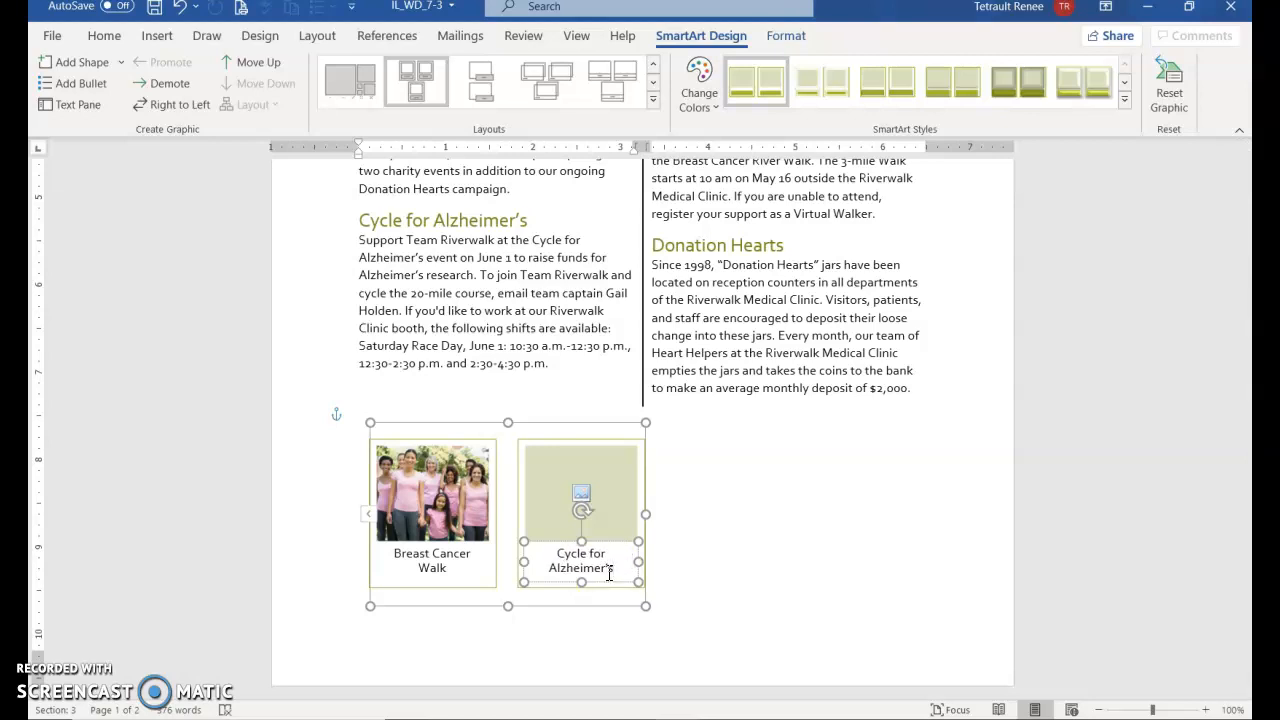
left_click(72, 63)
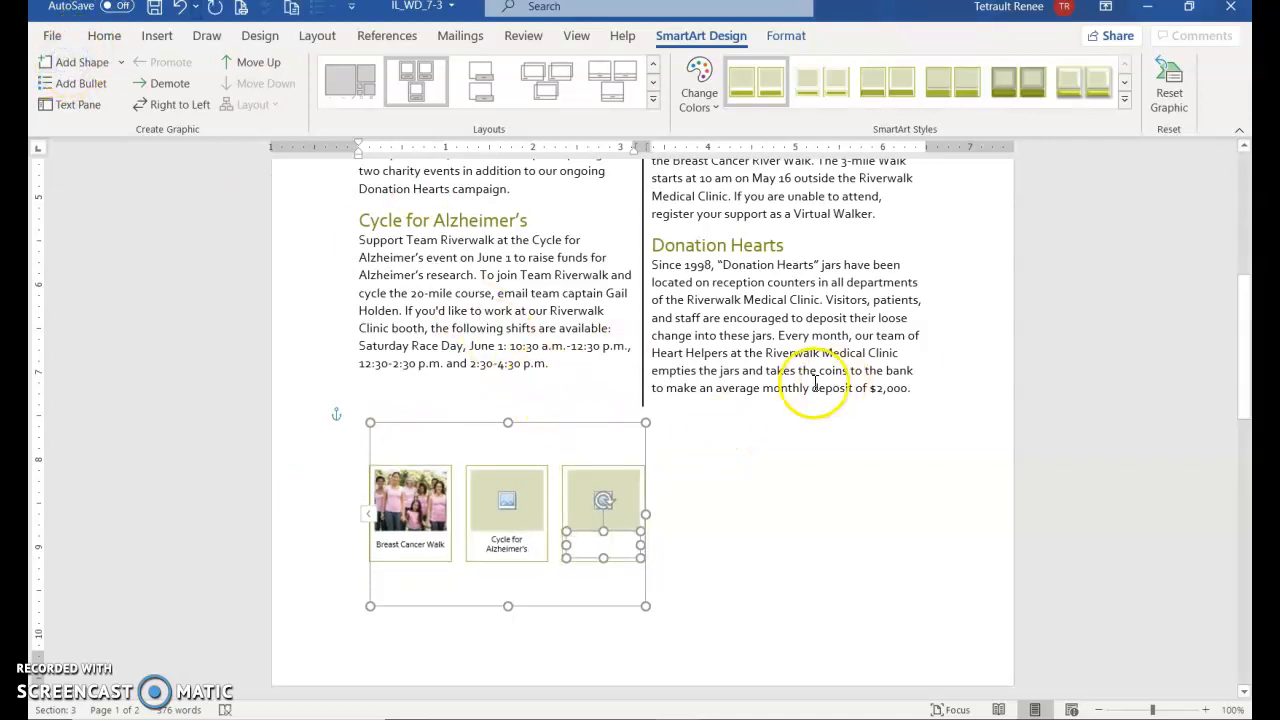
type("Donation Hearts")
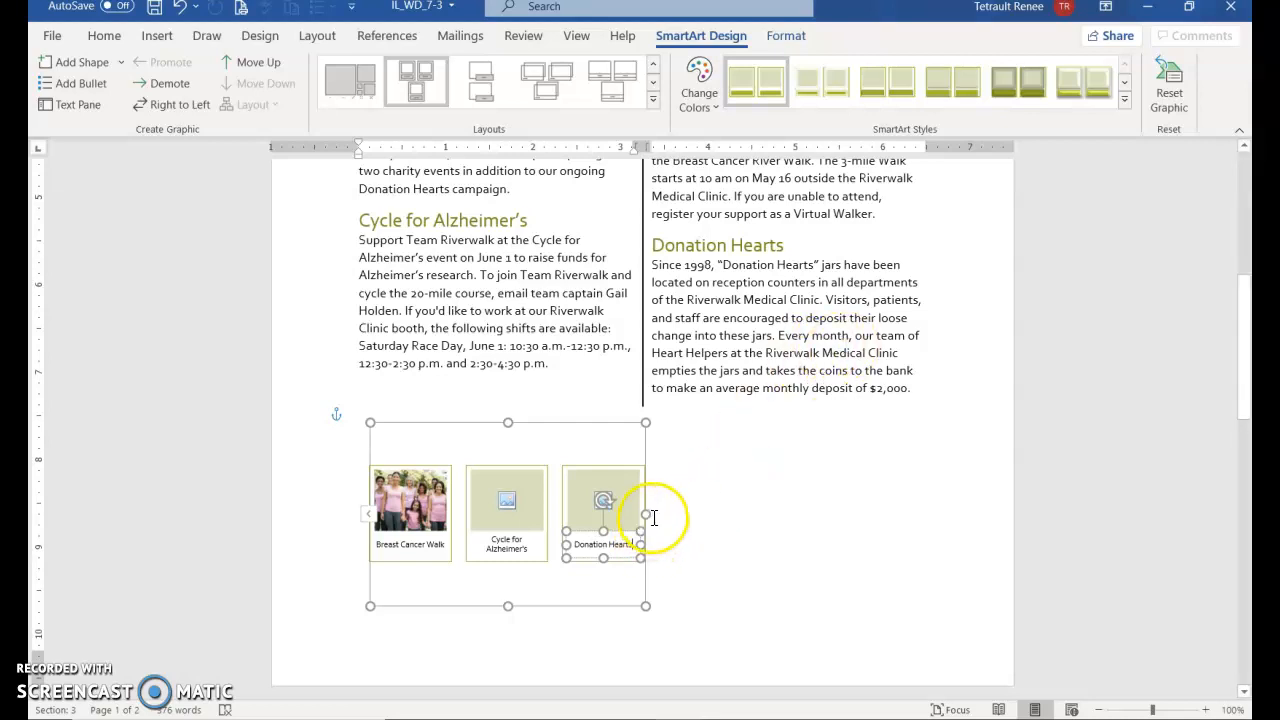
- Set the width of the whole SmartArt graphic to 6.5"
left_click(611, 424)
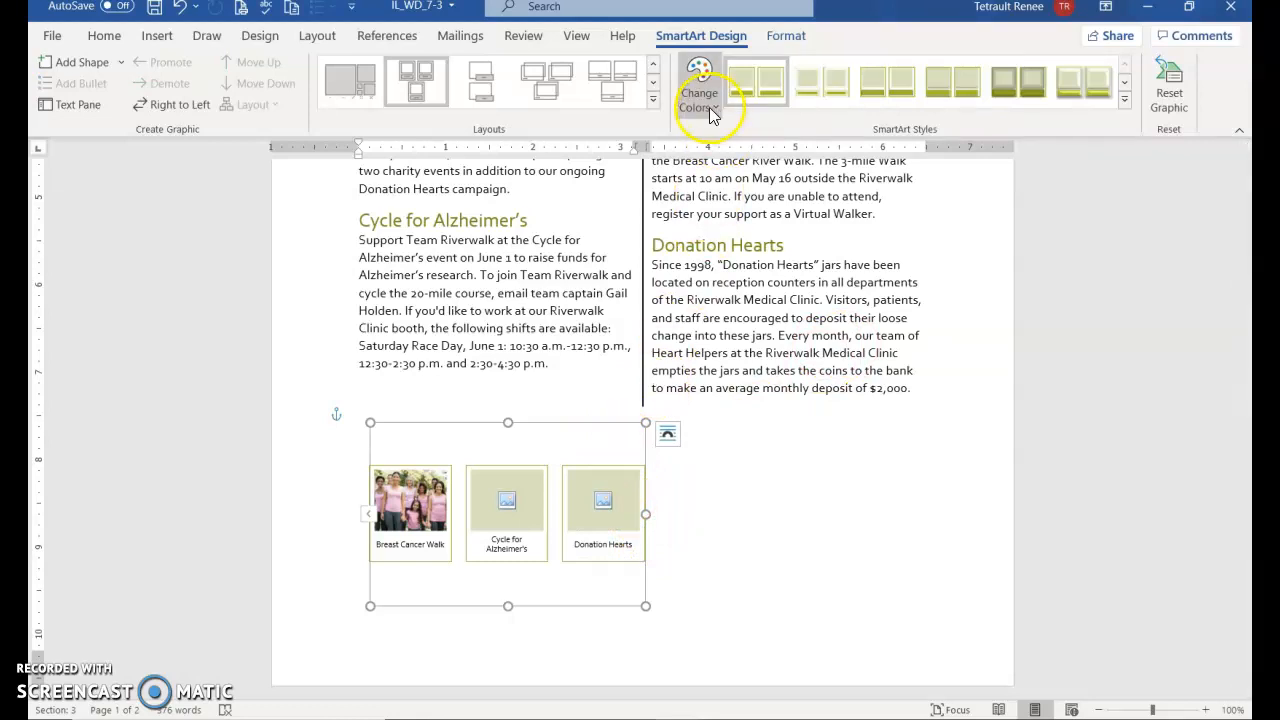
left_click(786, 36)
left_click(1093, 84)
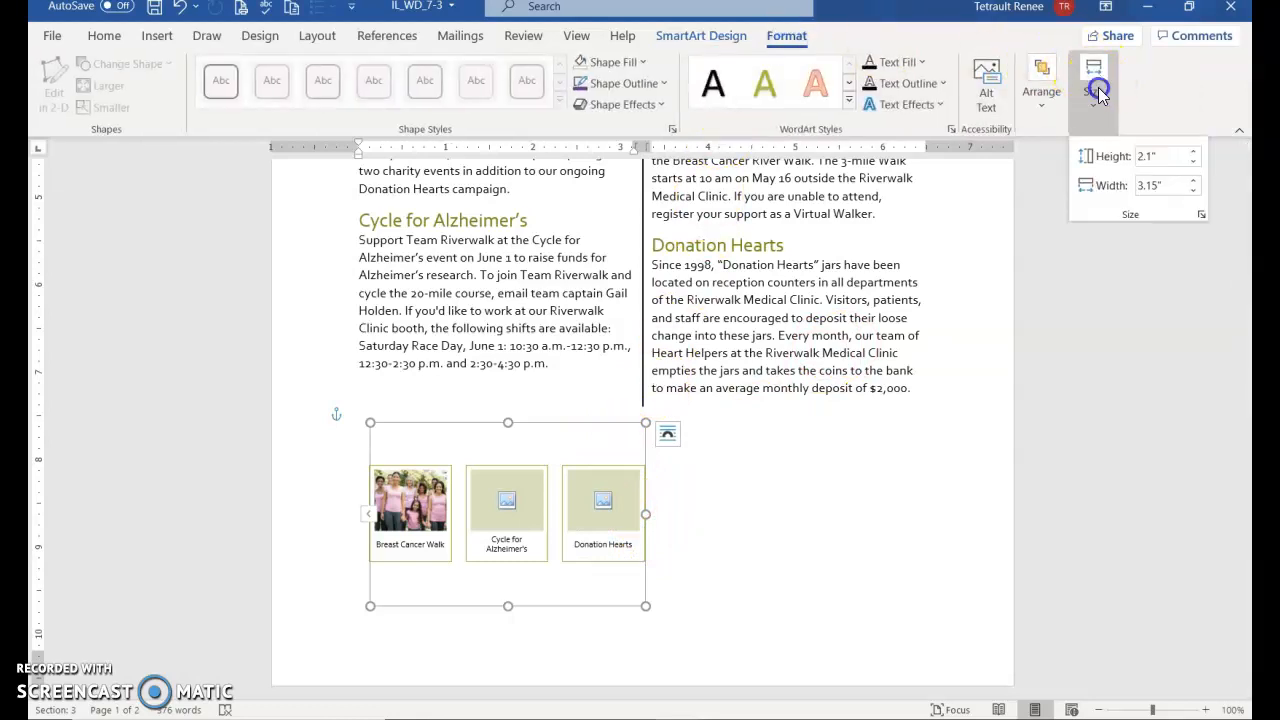
double_click(1162, 183)
type("6")
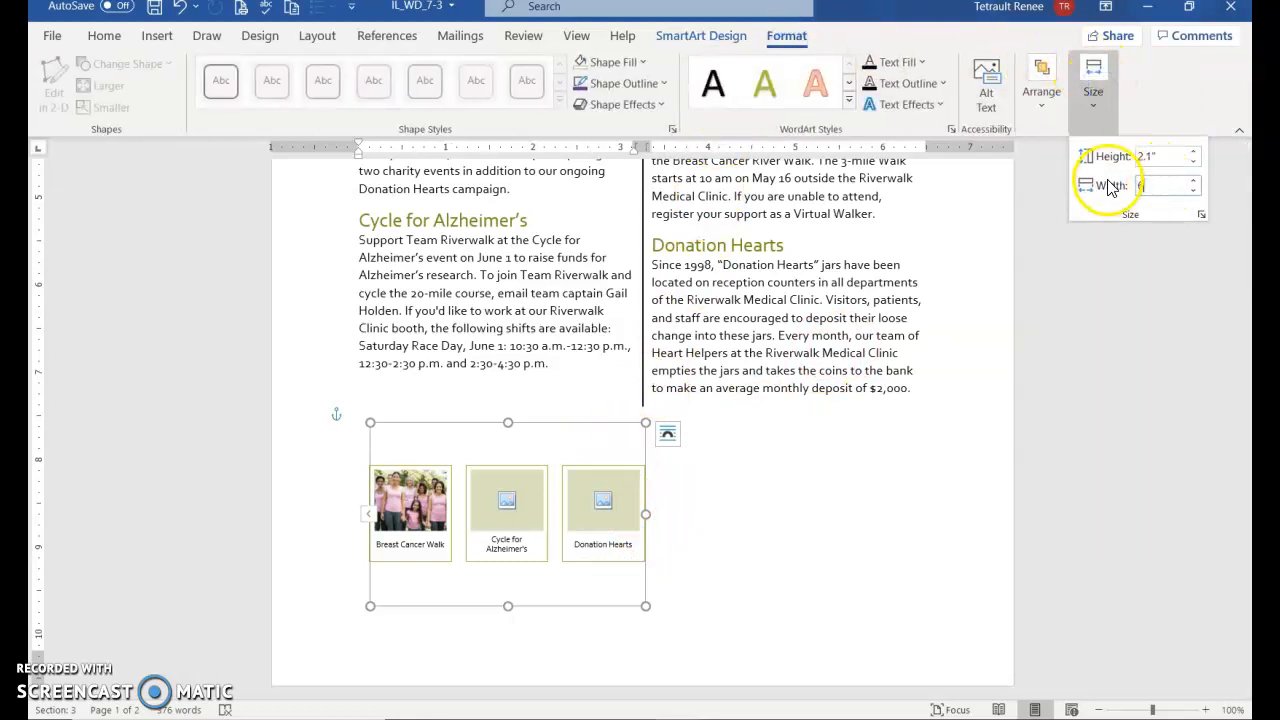
type(".5")
key("Return")
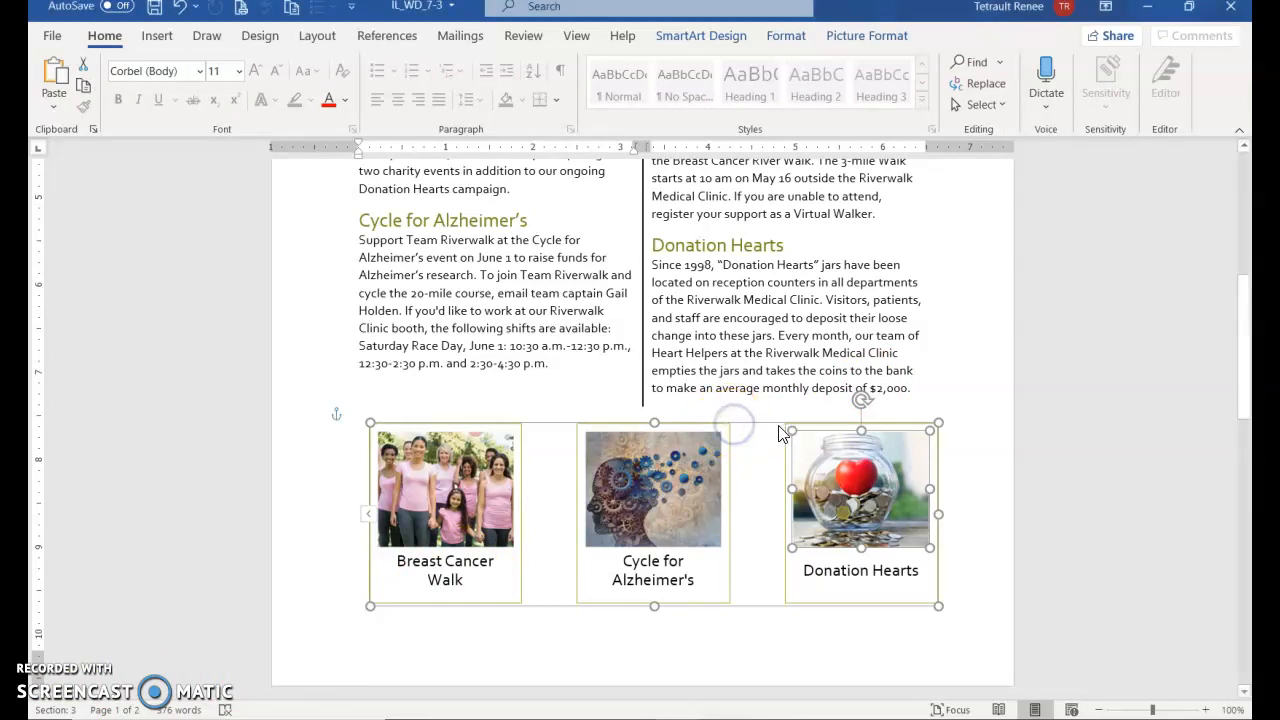
- Apply the shaded 3-D SmartArt style just after the five flat ones to the whole graphic and recolor it with the blue-and-yellow Colorful variation
left_click(766, 418)
left_click(763, 425)
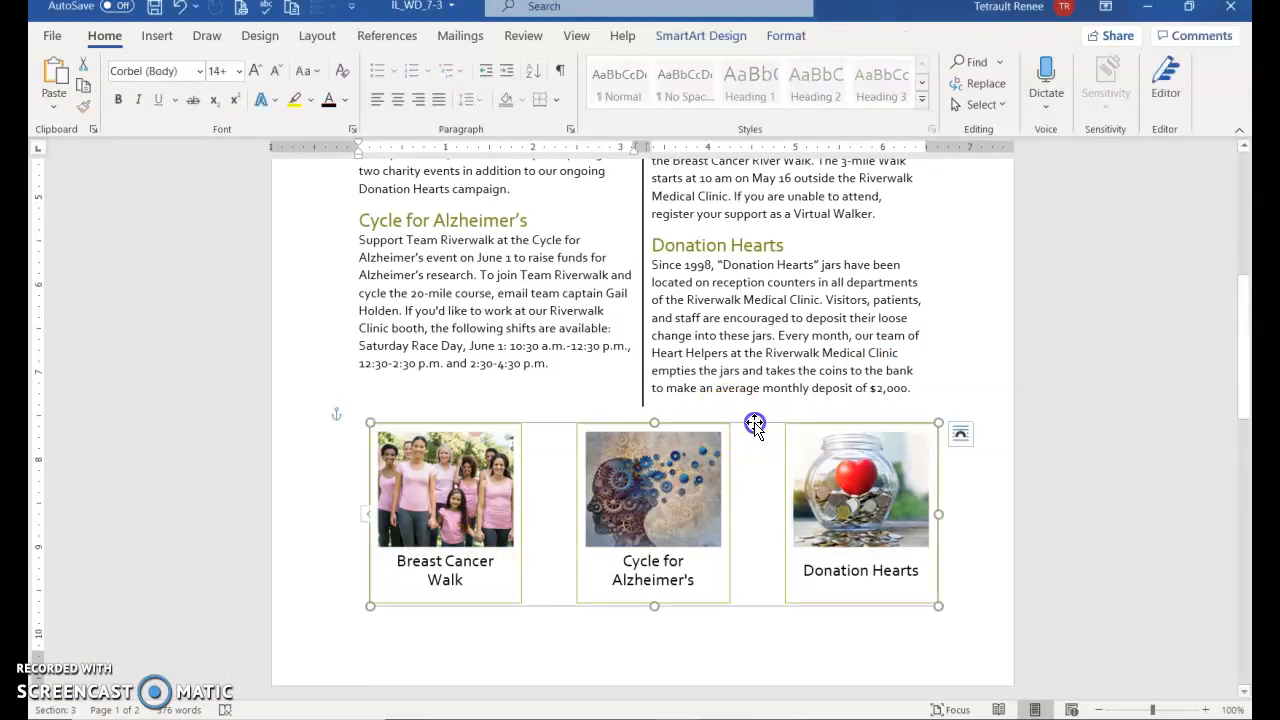
left_click(707, 40)
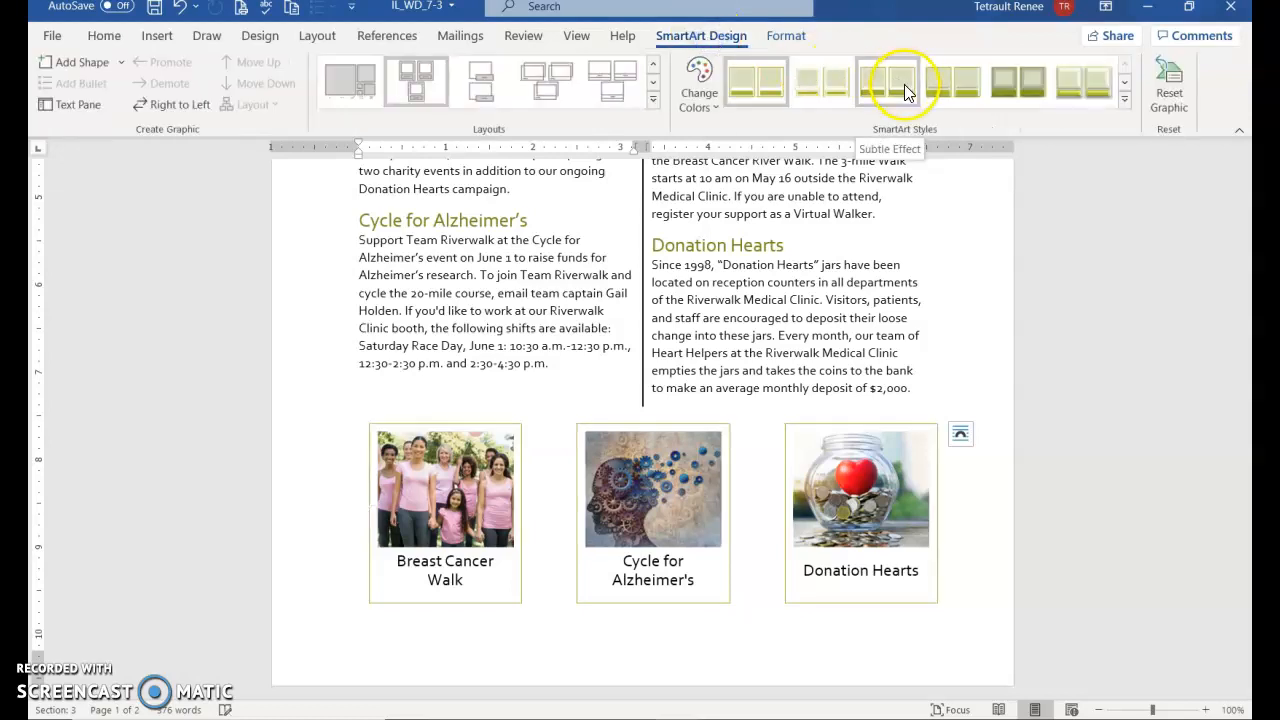
left_click(1103, 93)
left_click(700, 85)
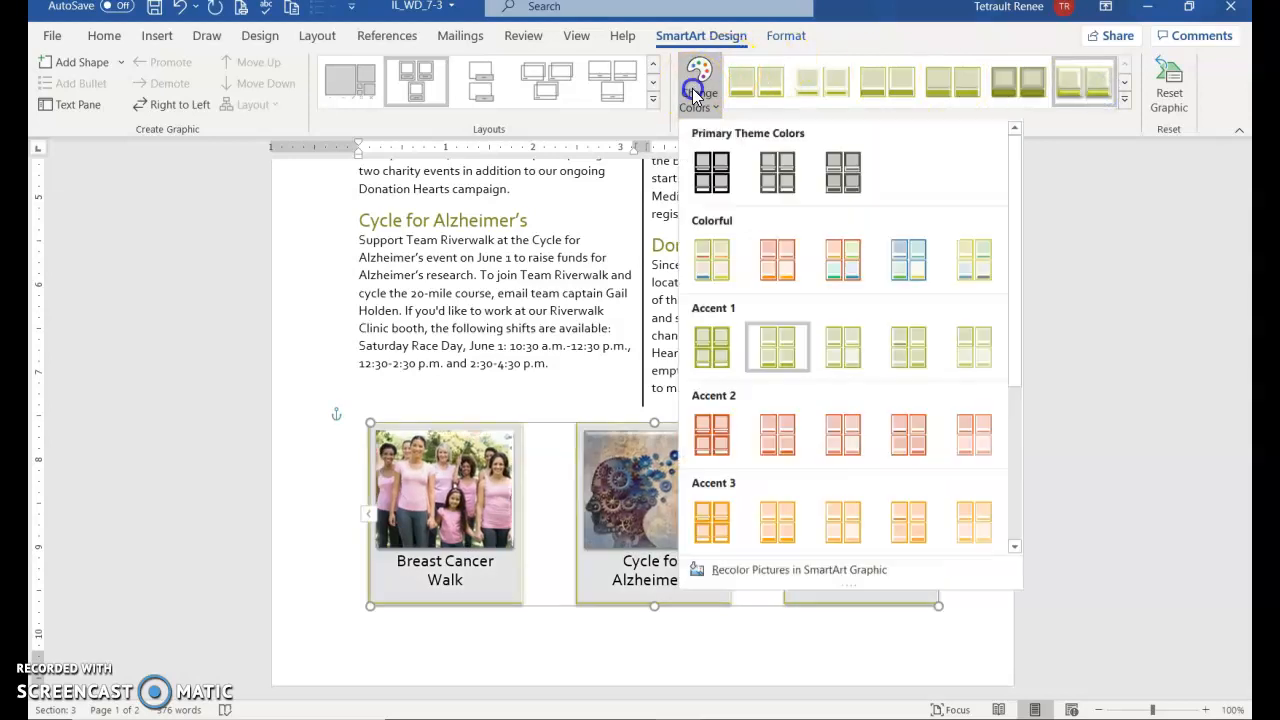
left_click(910, 268)
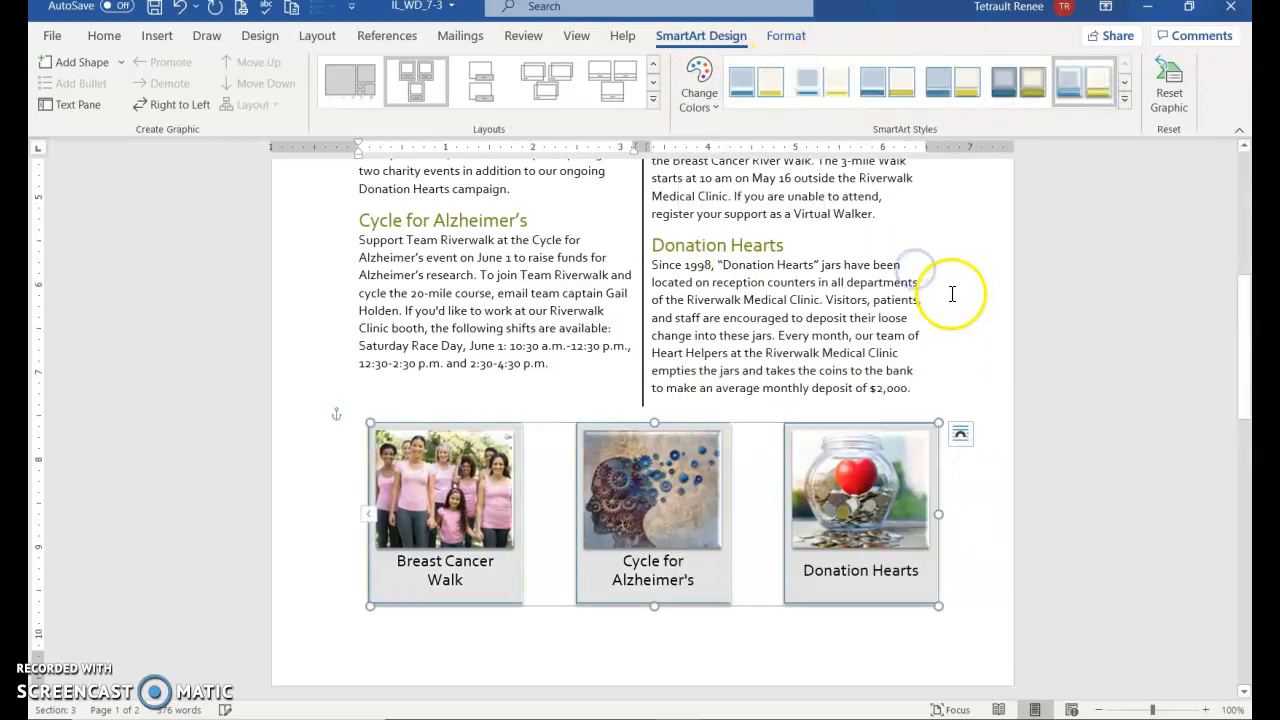
- Collapse and re-expand the text under the Clinic News heading on page 2
scroll(800, 510, "down", 6)
scroll(626, 503, "down", 5)
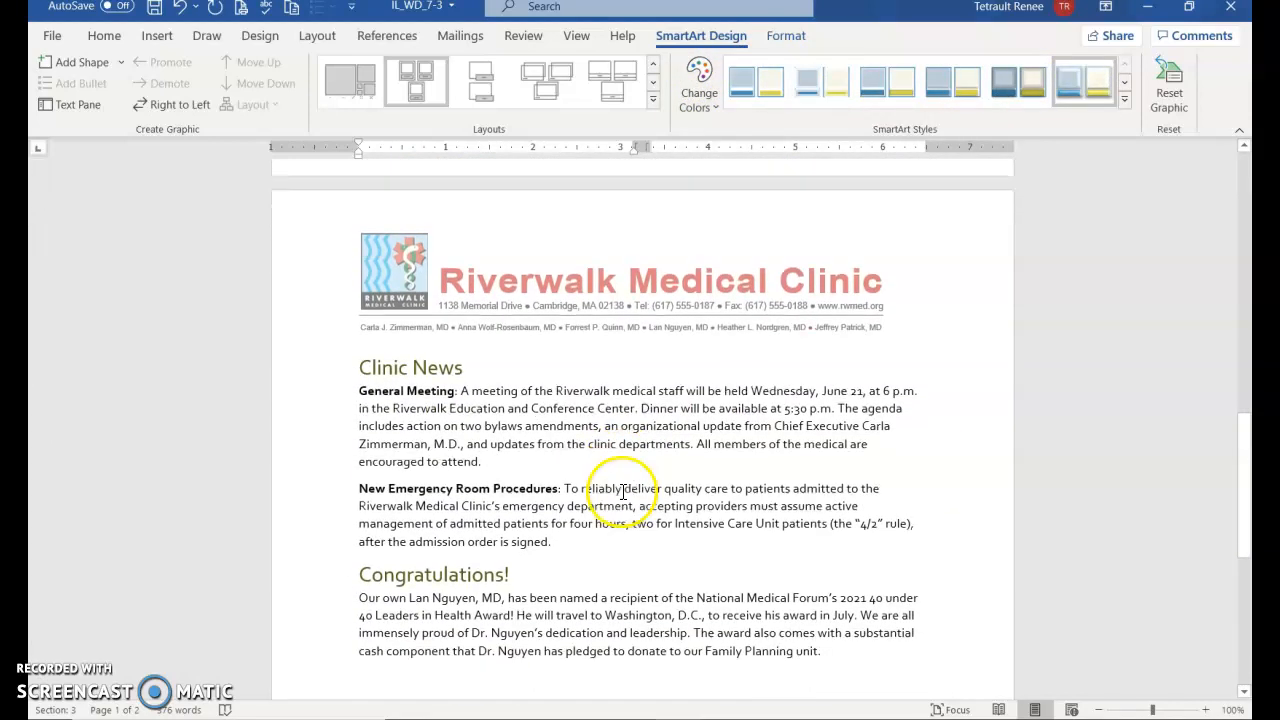
scroll(560, 490, "up", 1)
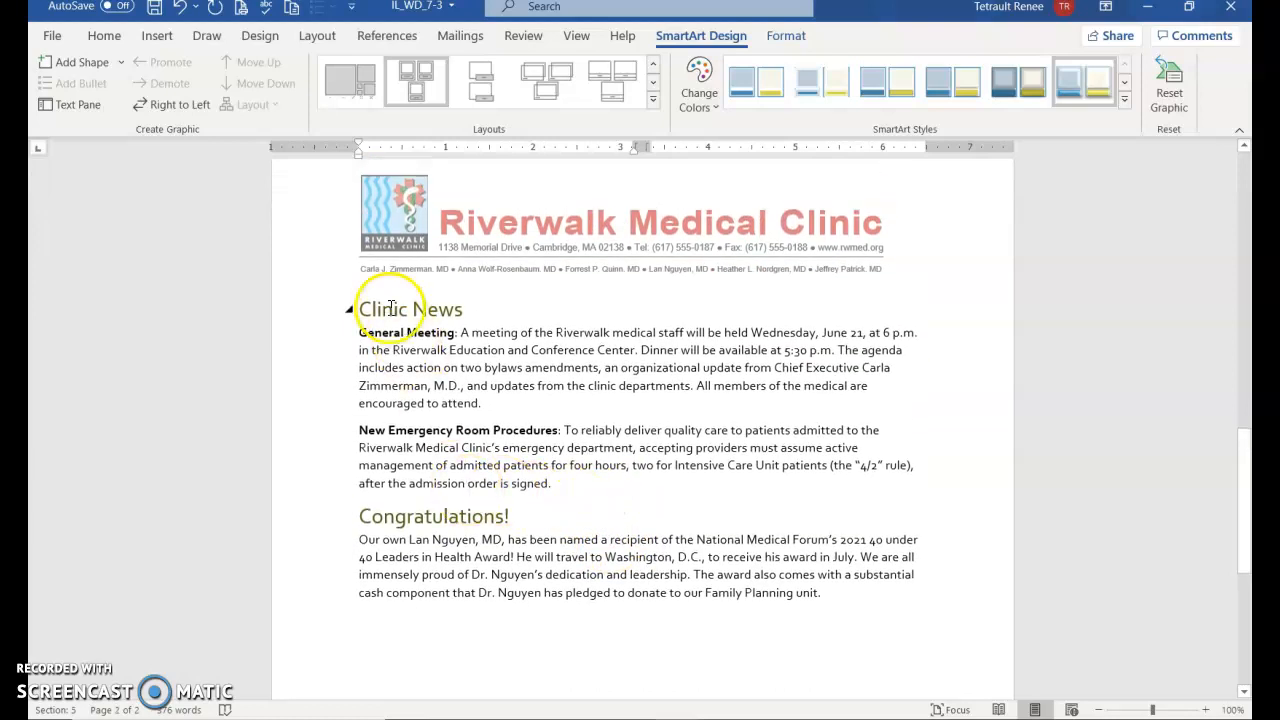
left_click(350, 310)
left_click(349, 309)
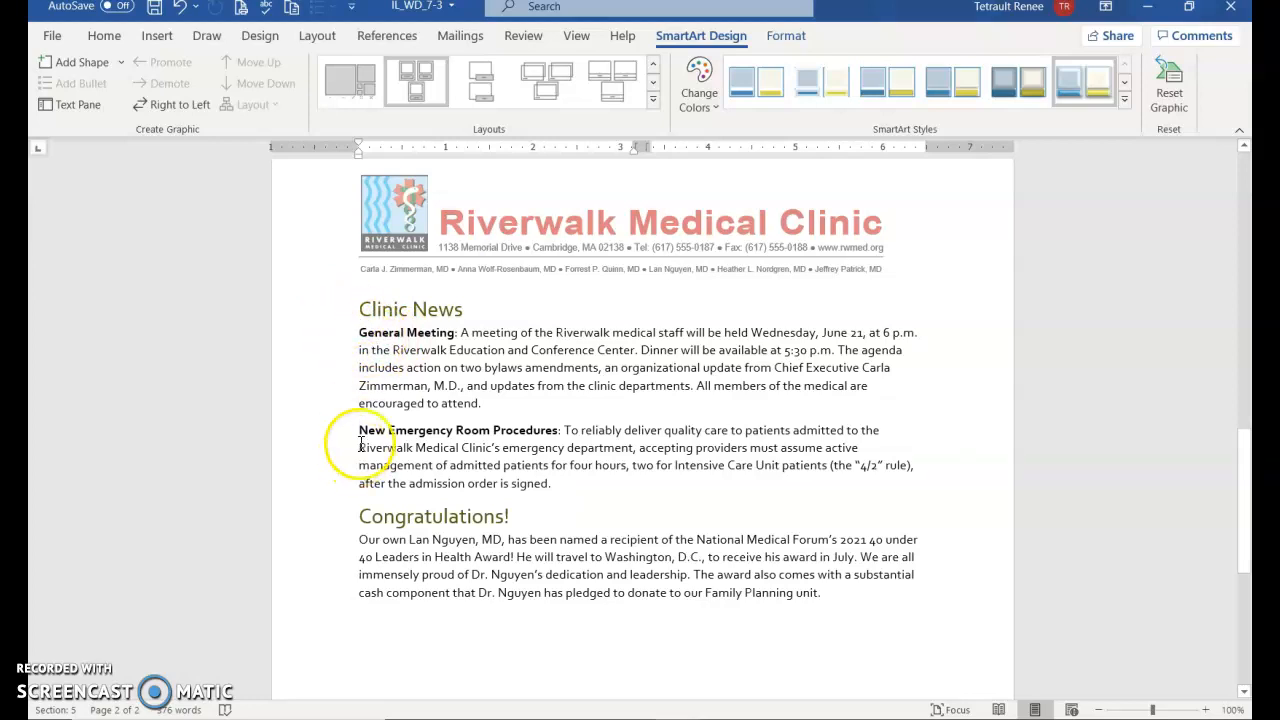
left_click(351, 310)
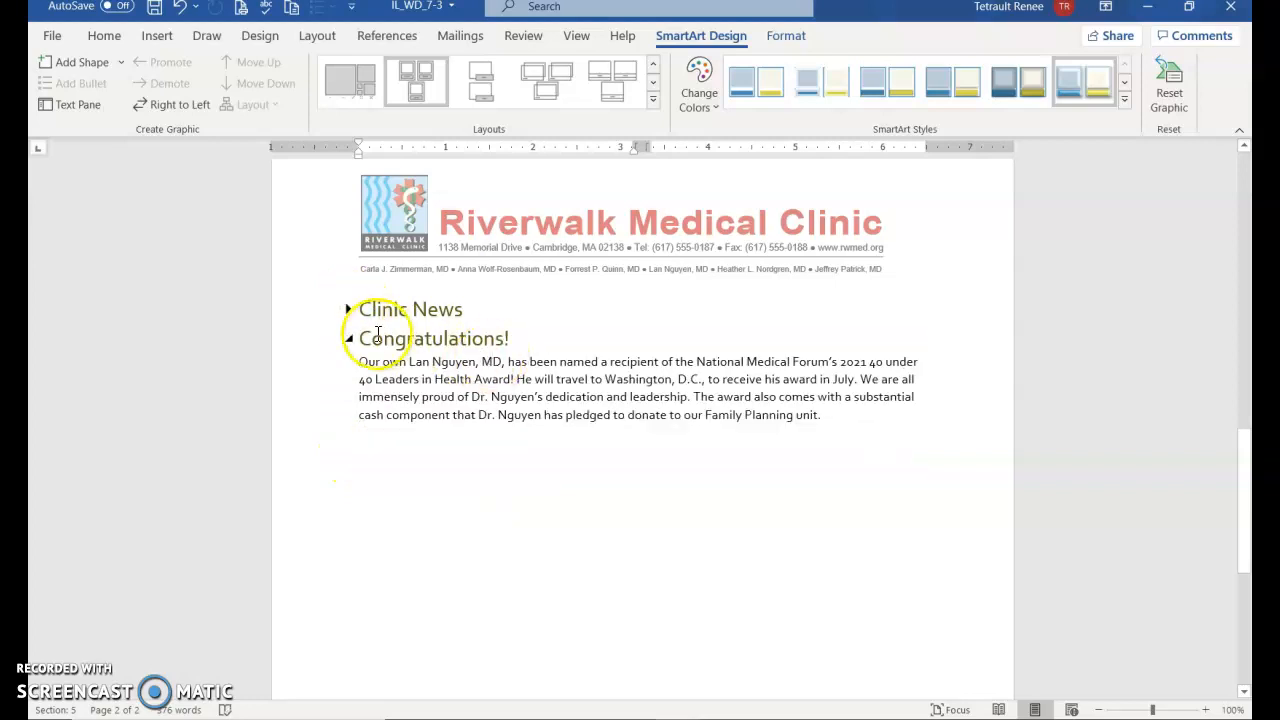
left_click(349, 310)
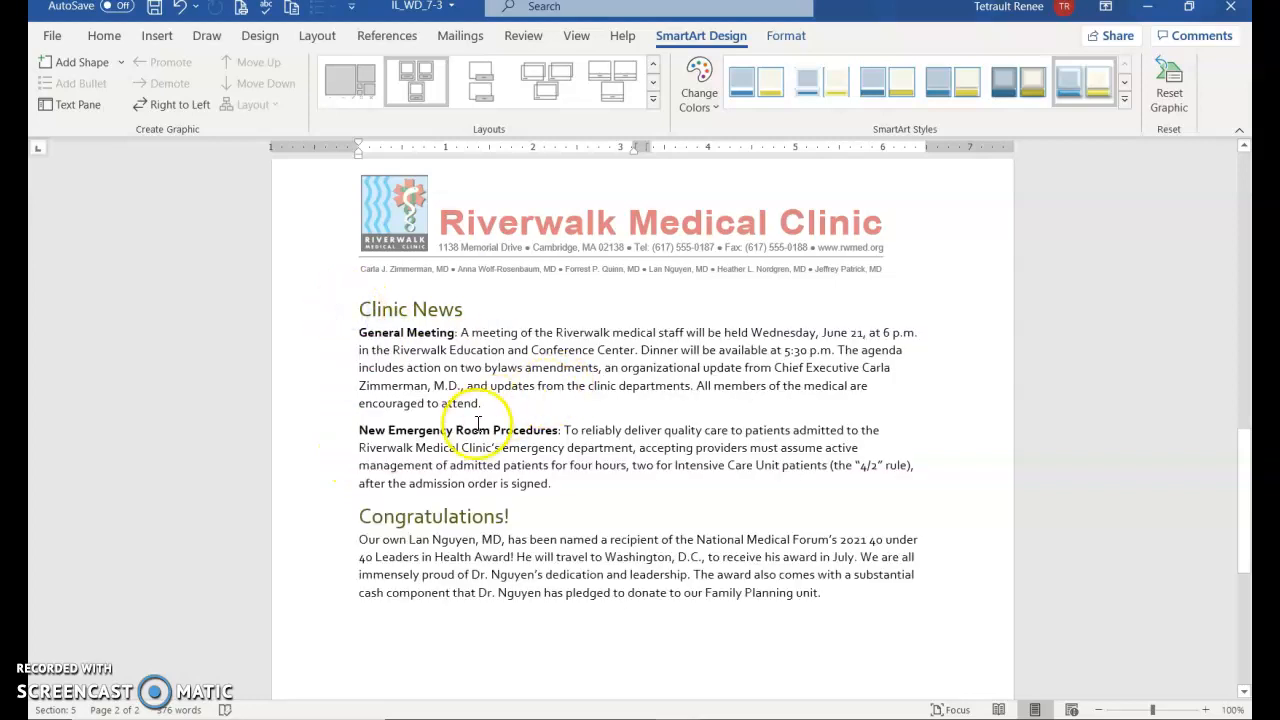
left_click(349, 310)
left_click(349, 310)
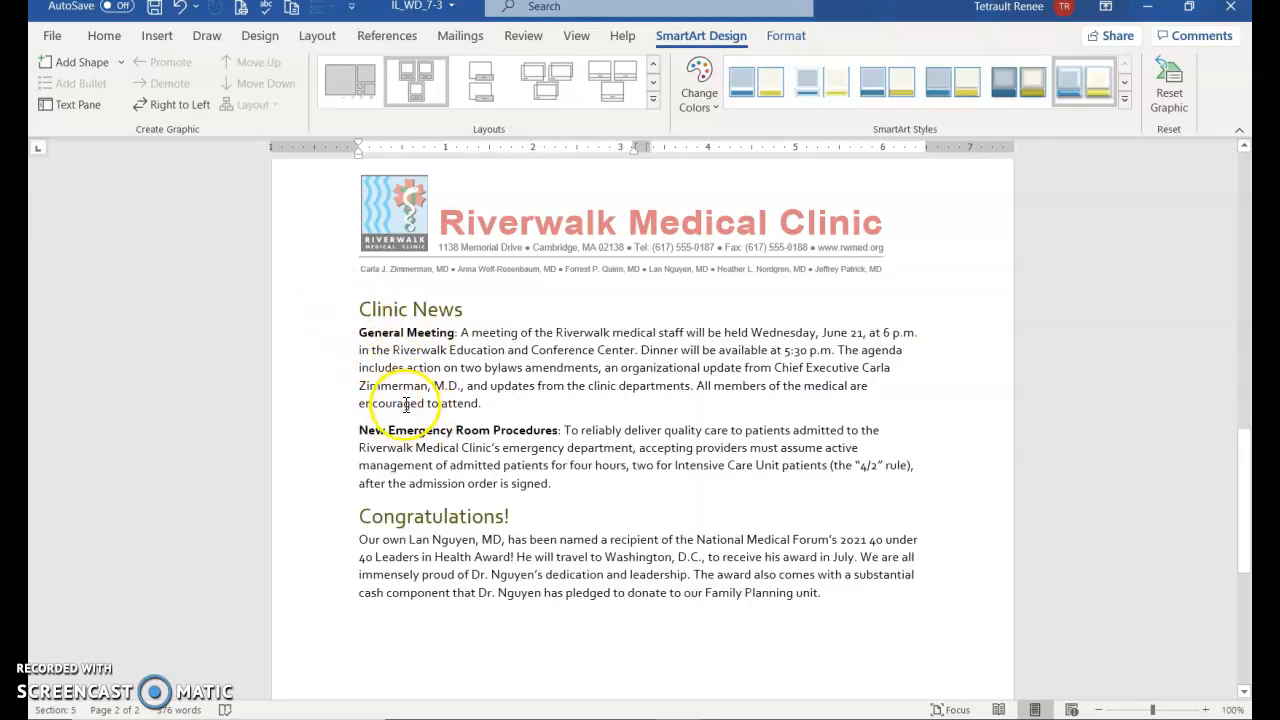
- Enclose the Congratulations! heading and its paragraph on page 2 in a drawn text box
scroll(357, 477, "down", 3)
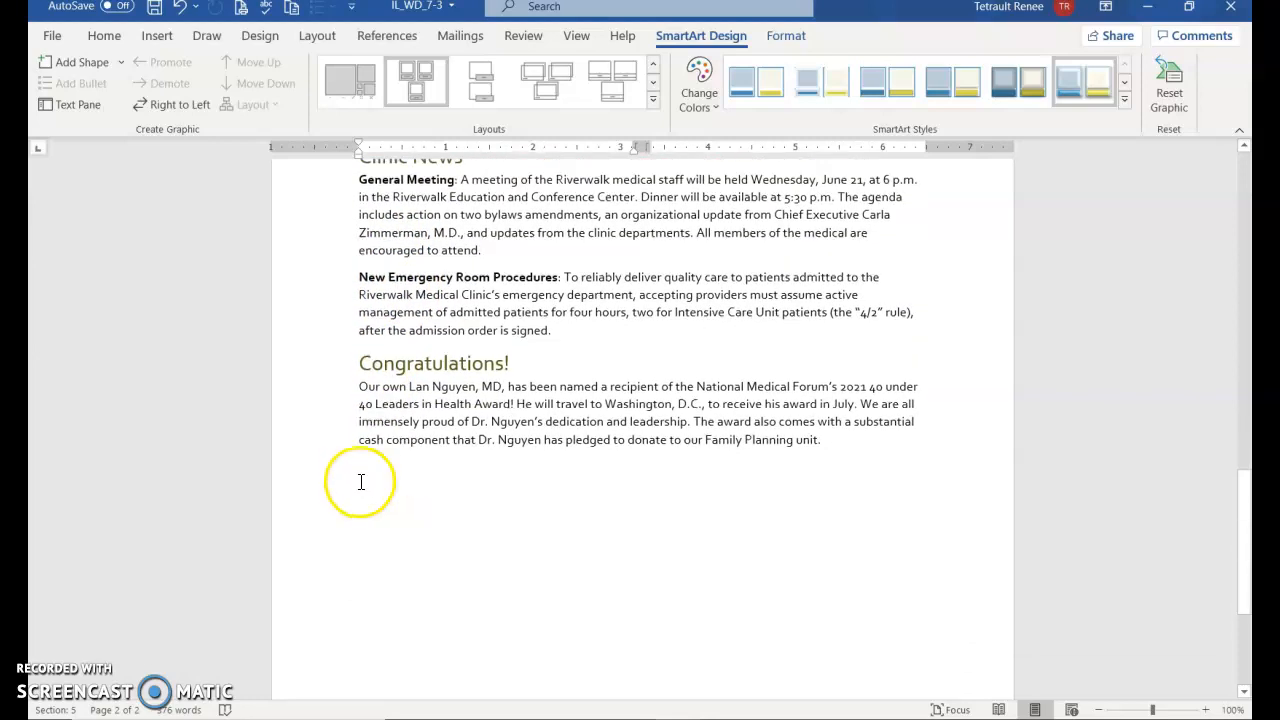
left_click(316, 349)
left_click_drag(316, 349, 320, 423)
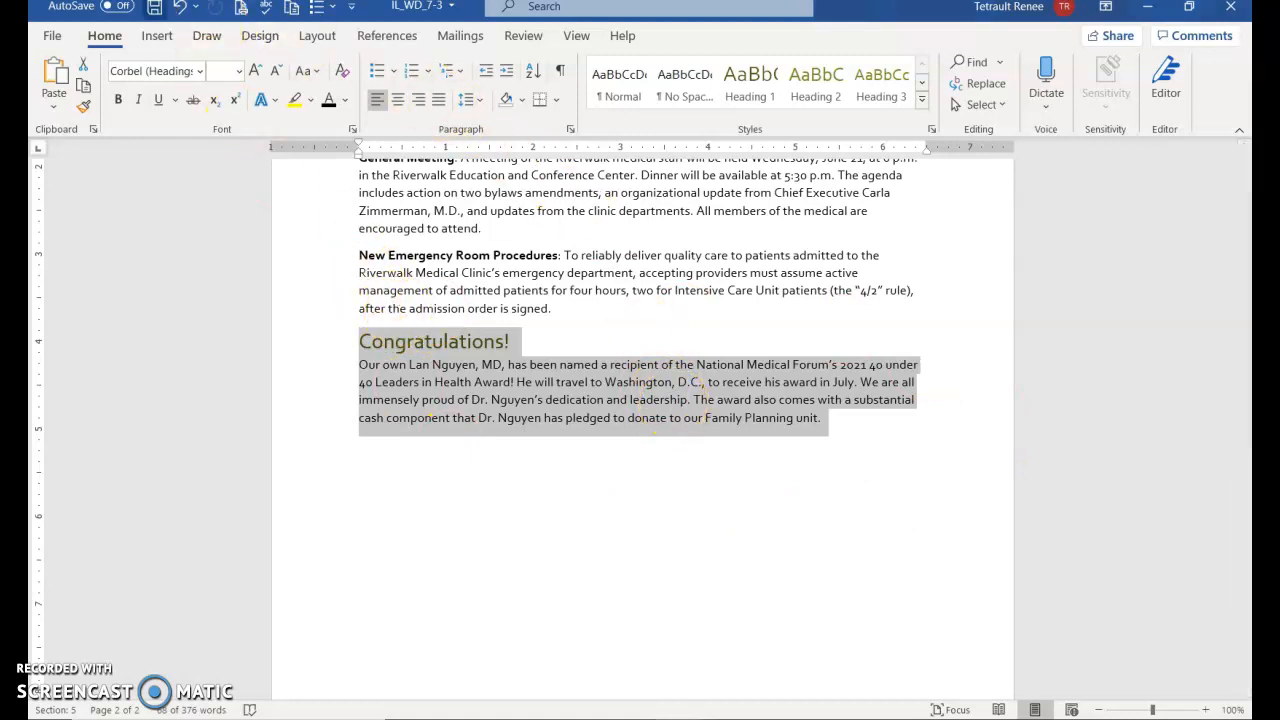
left_click(157, 35)
left_click(1016, 104)
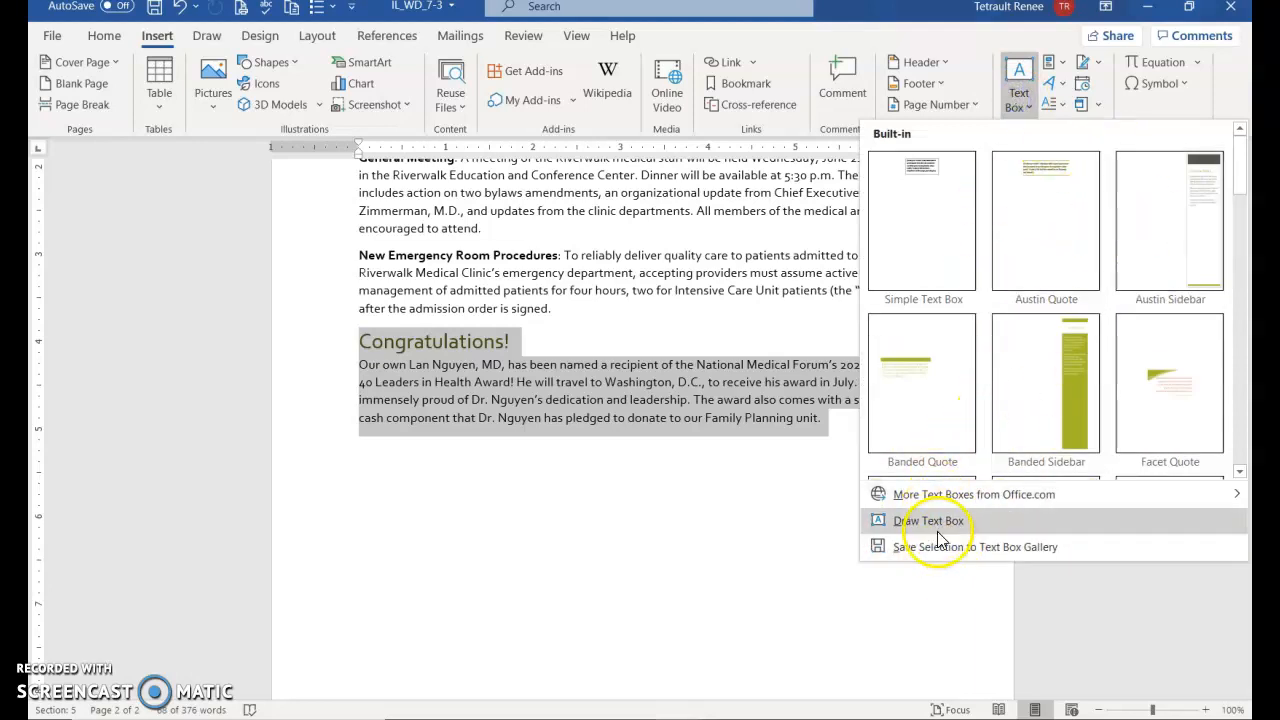
left_click(940, 521)
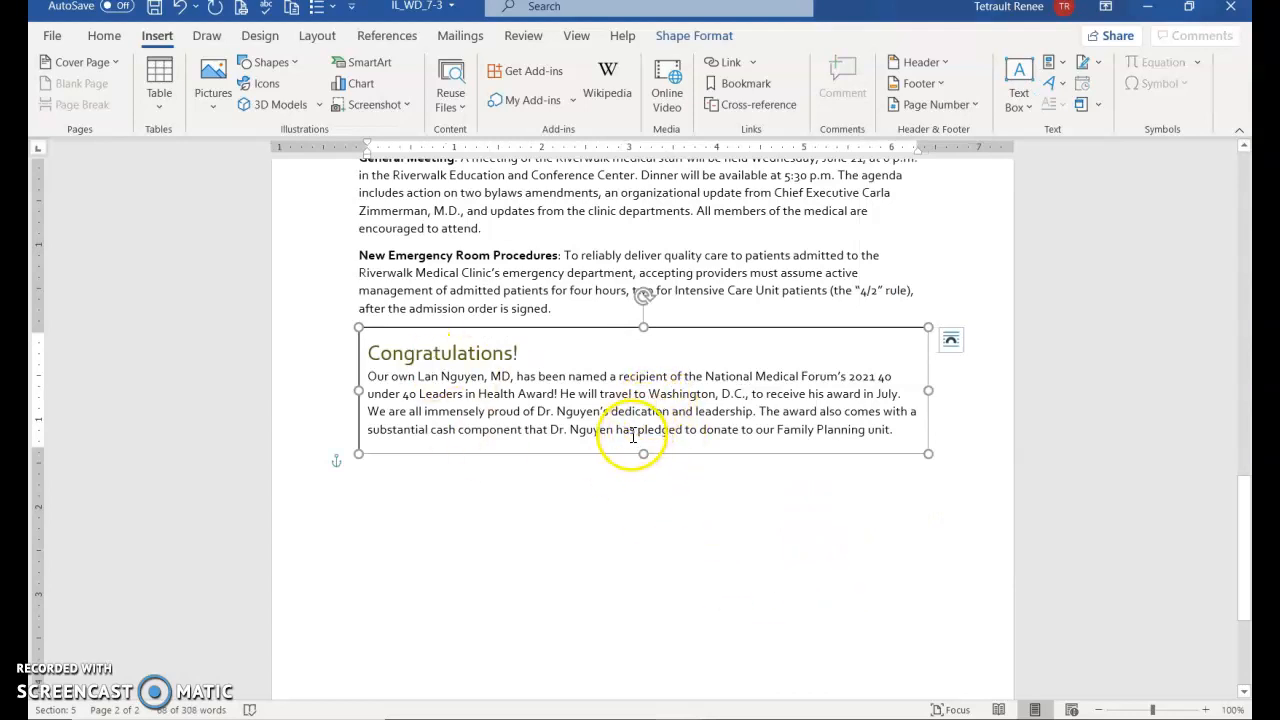
- Apply the orange Subtle Effect theme shape style to the Congratulations! text box
left_click(675, 37)
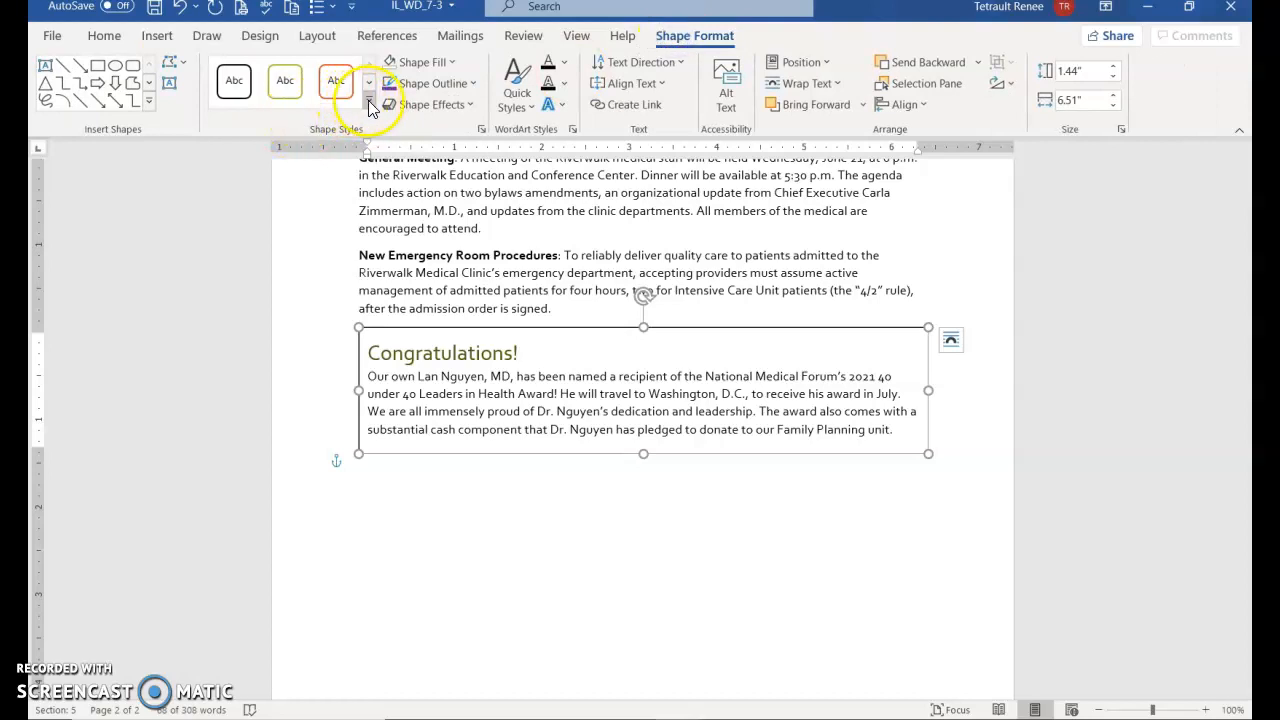
left_click(369, 100)
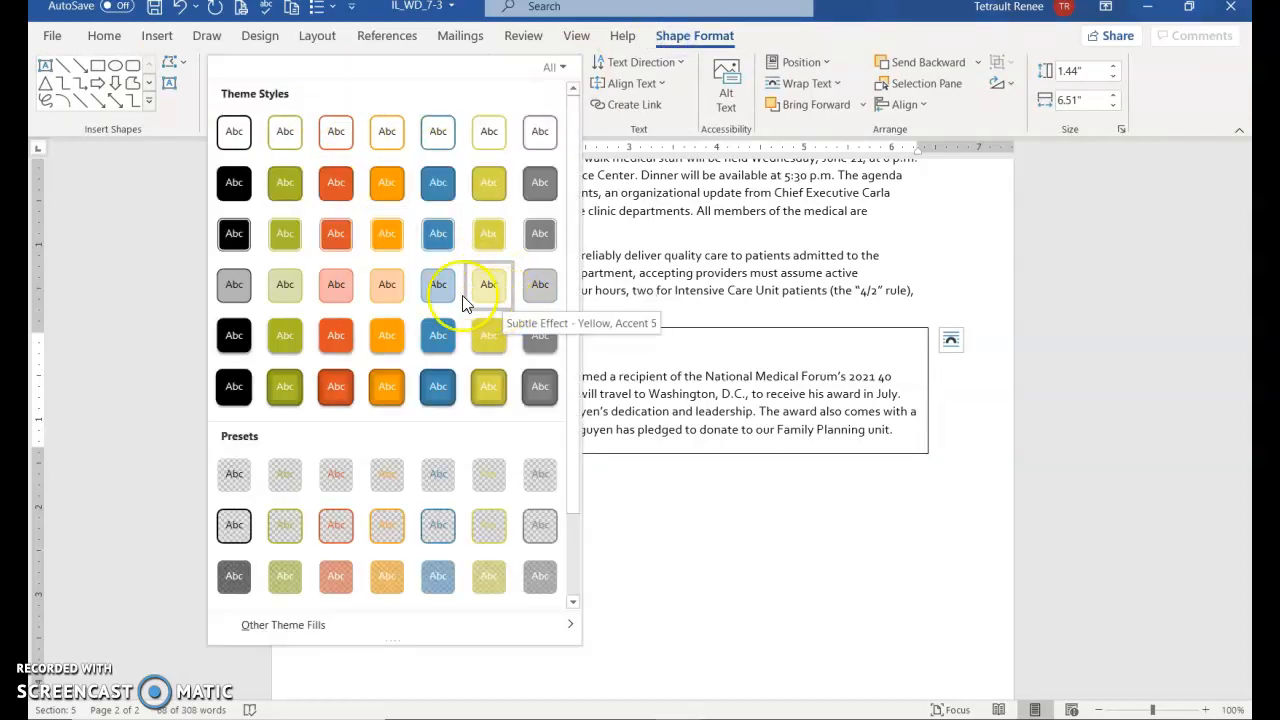
left_click(397, 285)
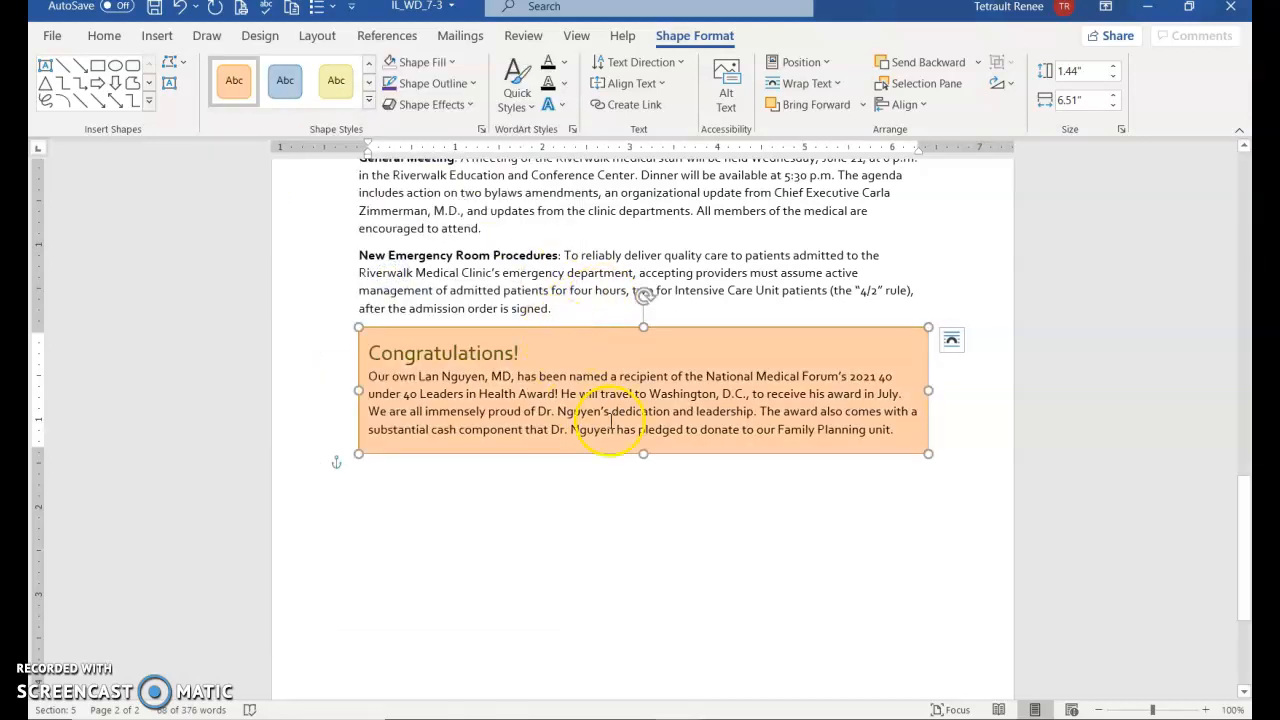
left_click(600, 530)
left_click(570, 415)
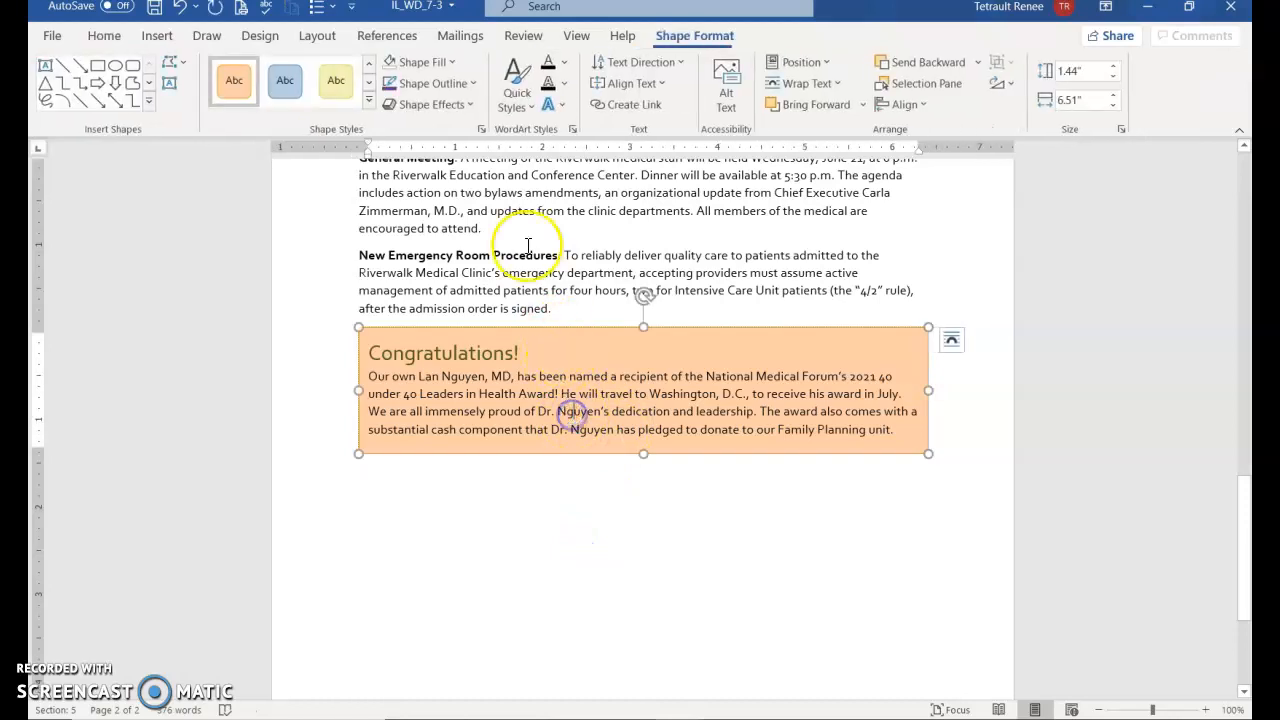
- Give the Congratulations! text box a sketched outline using the waviest line option
left_click(419, 88)
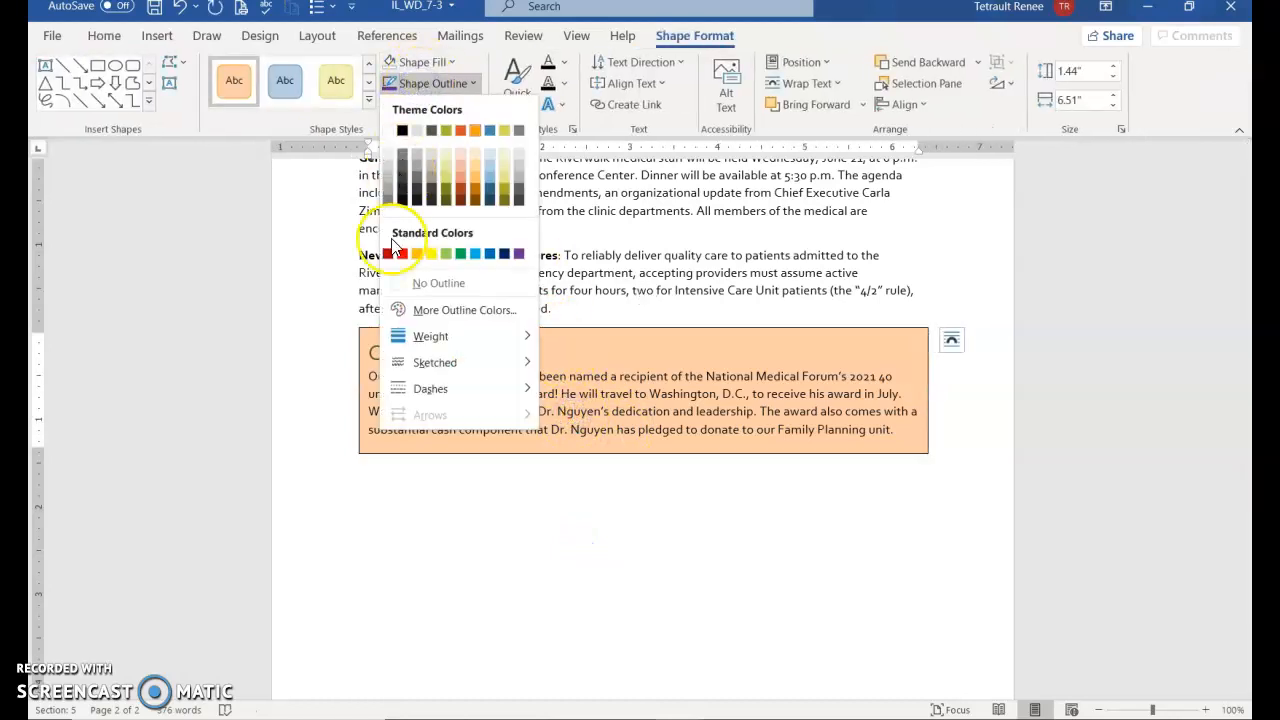
mouse_move(435, 398)
mouse_move(455, 367)
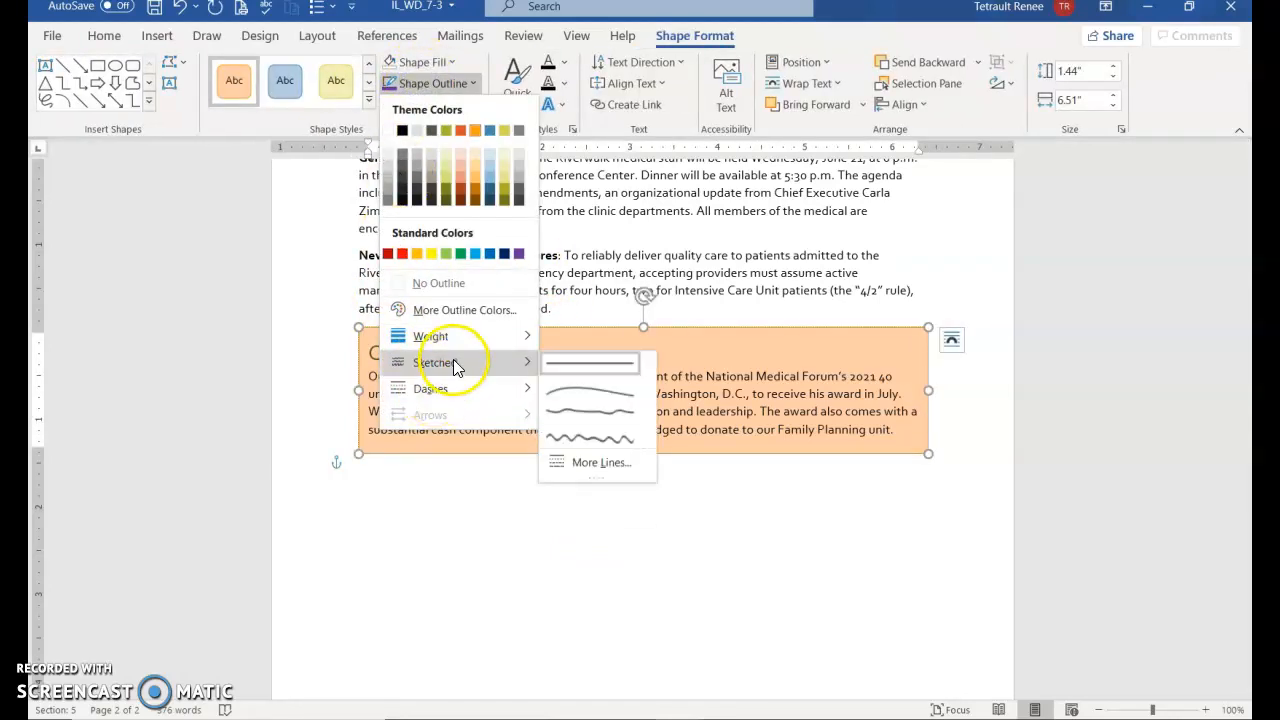
left_click(582, 435)
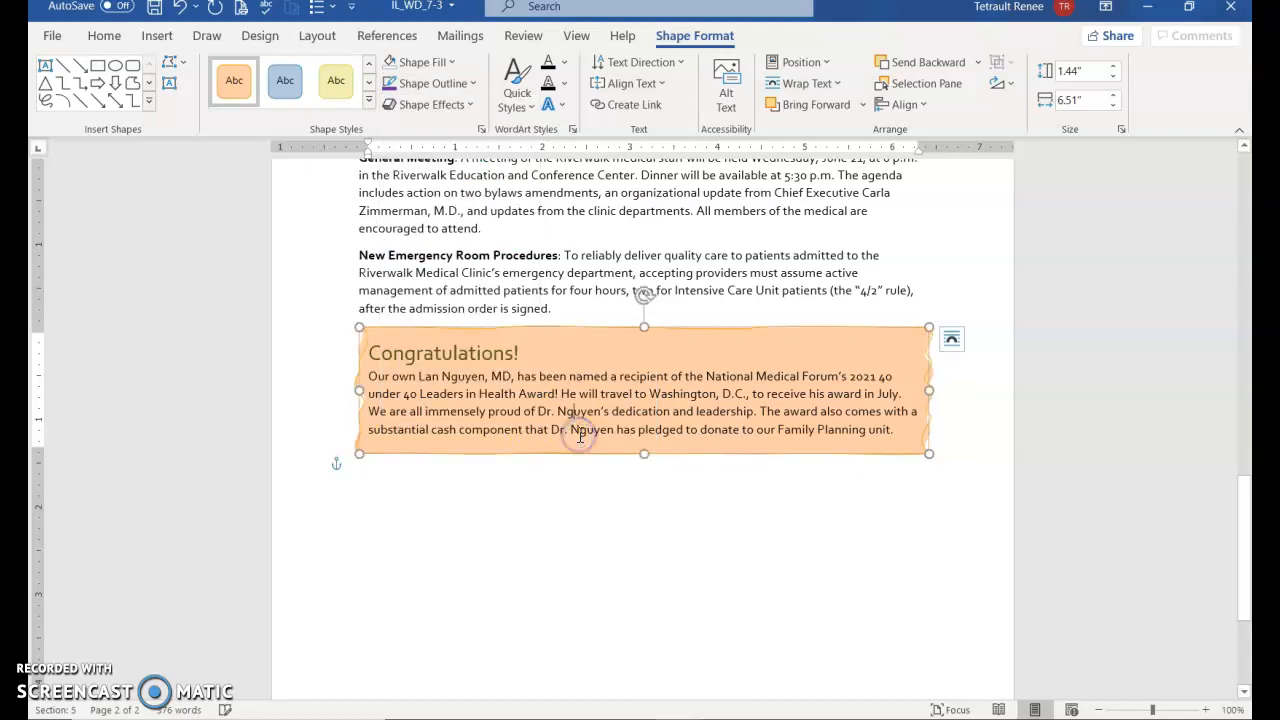
- Set the text box outline's weight to 4½ pt and its color to standard purple
left_click(440, 83)
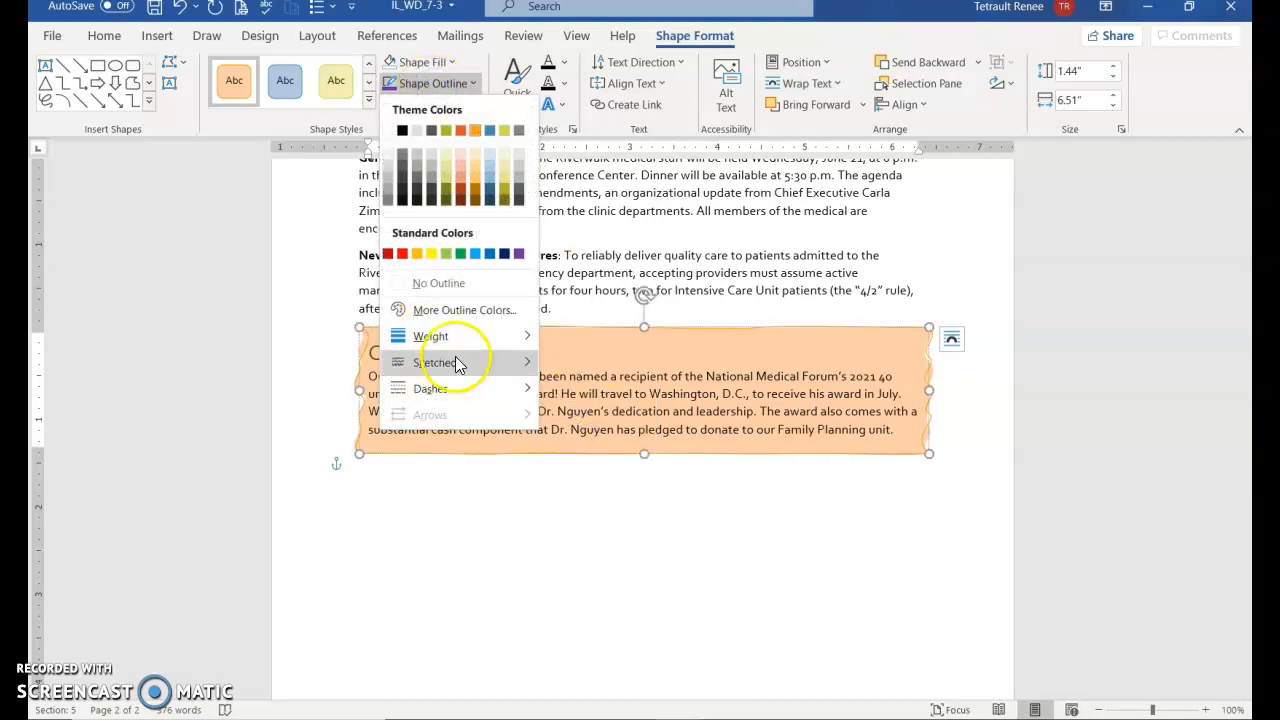
mouse_move(459, 341)
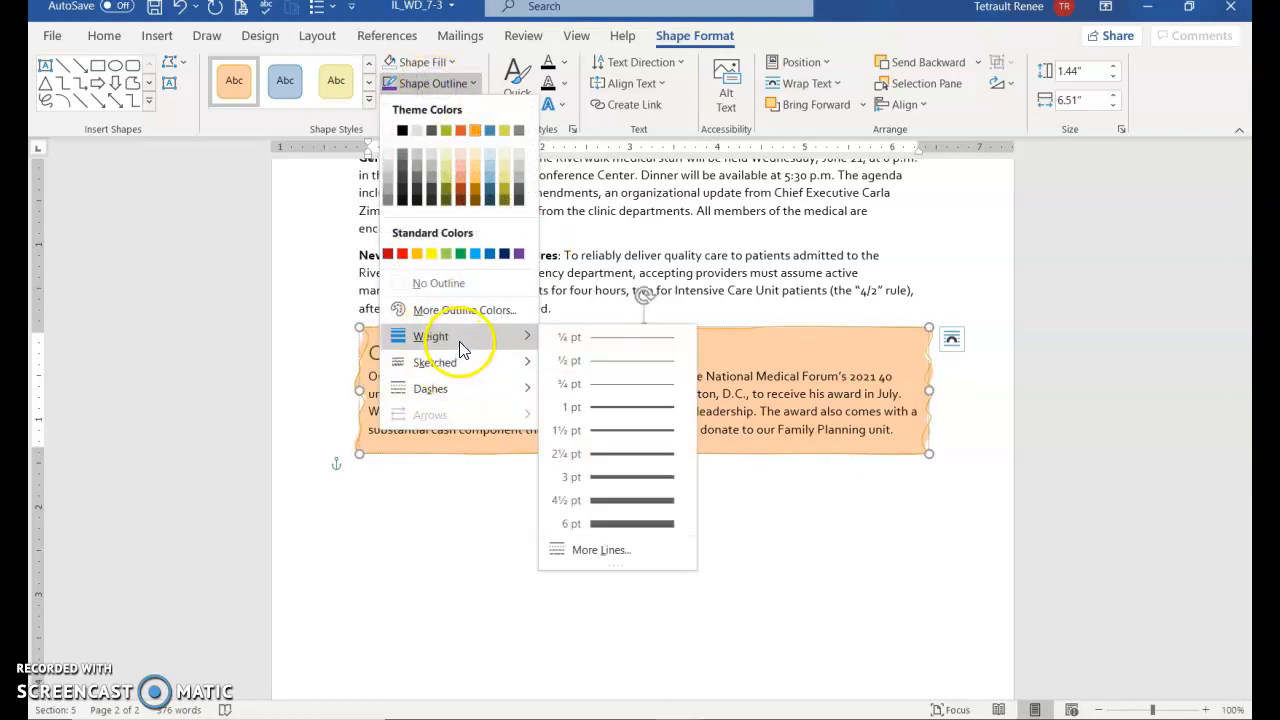
left_click(647, 499)
left_click(460, 85)
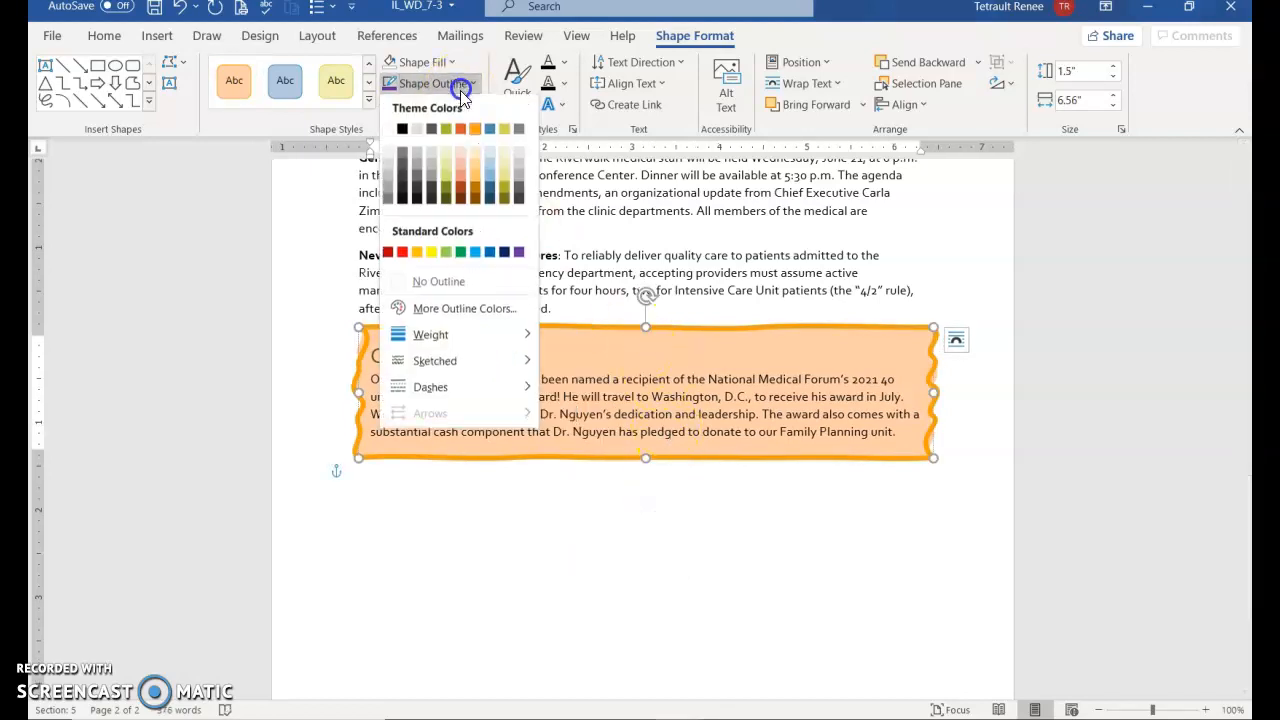
left_click(519, 255)
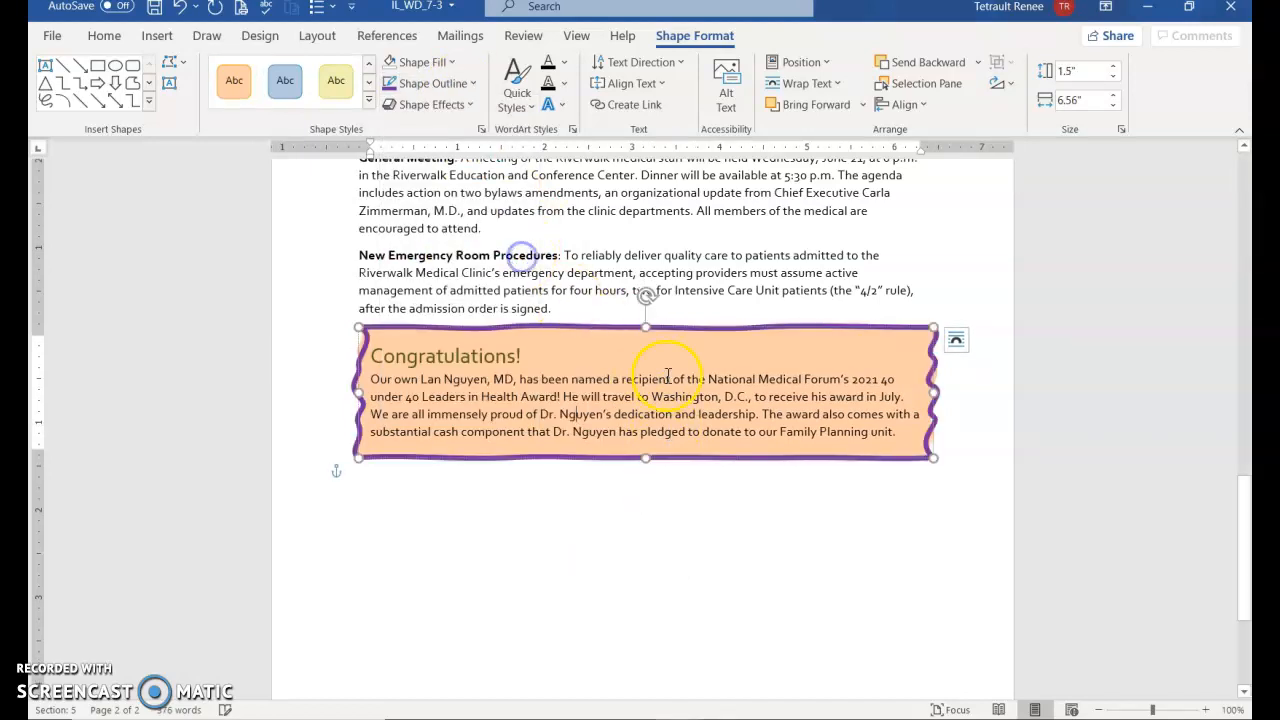
left_click(434, 85)
mouse_move(446, 370)
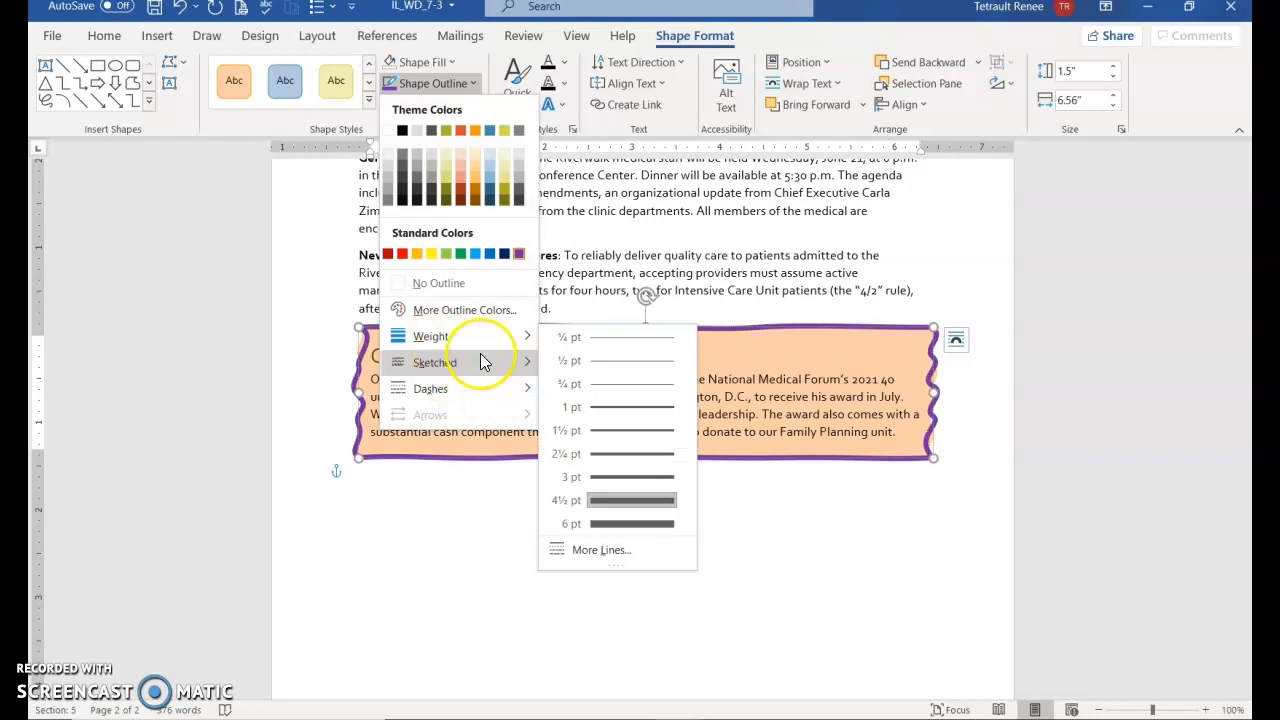
left_click(800, 378)
- Insert the text from the file Support_WD_7_Education on the blank line below the Congratulations! text box
left_click(480, 506)
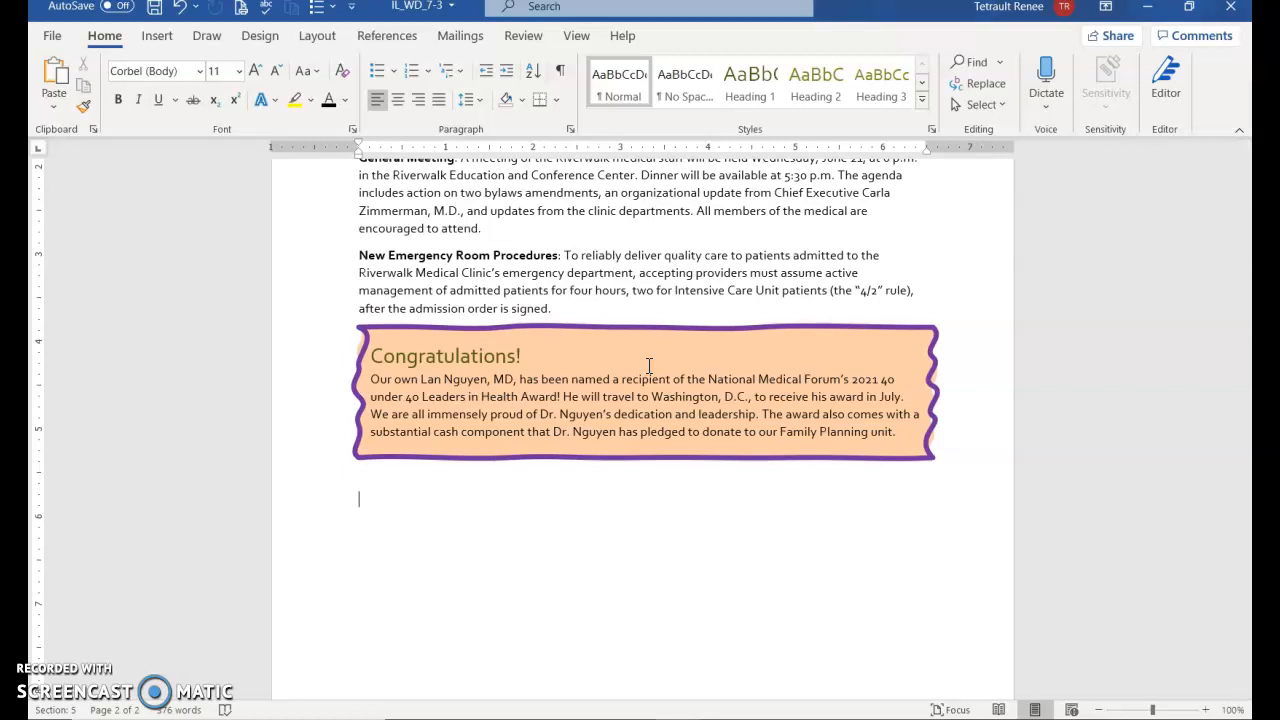
left_click(157, 35)
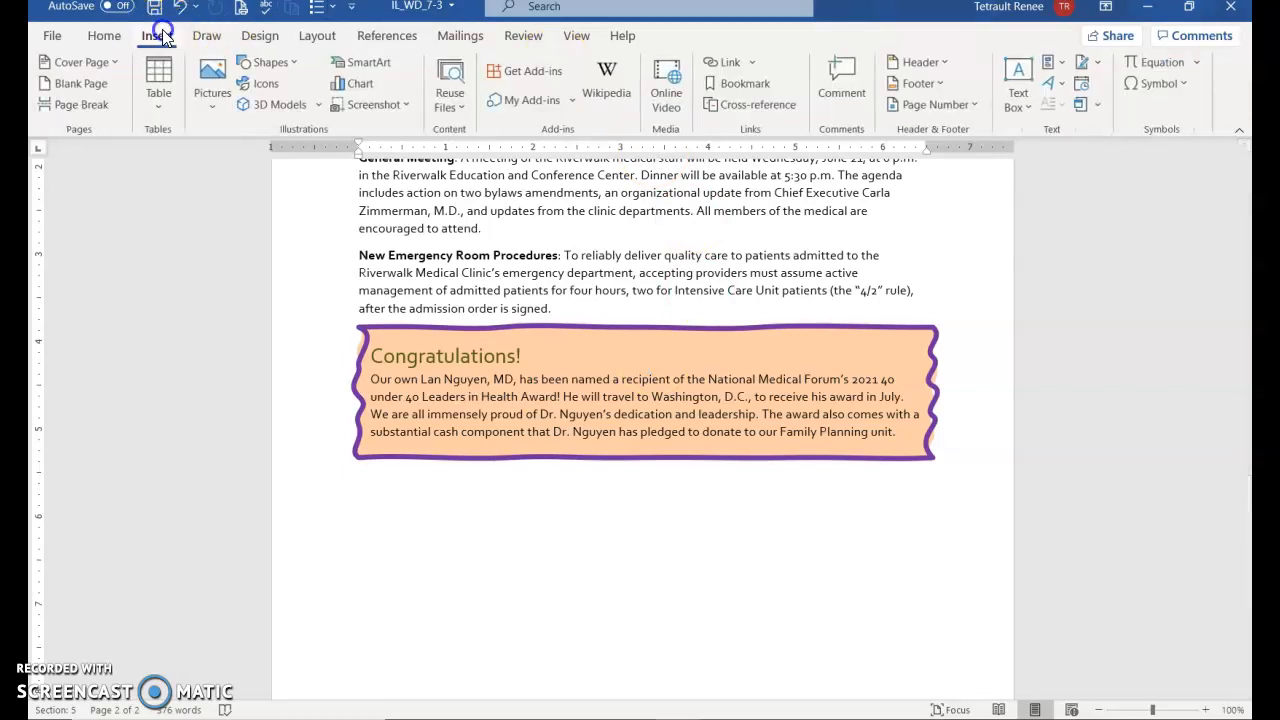
left_click(1099, 105)
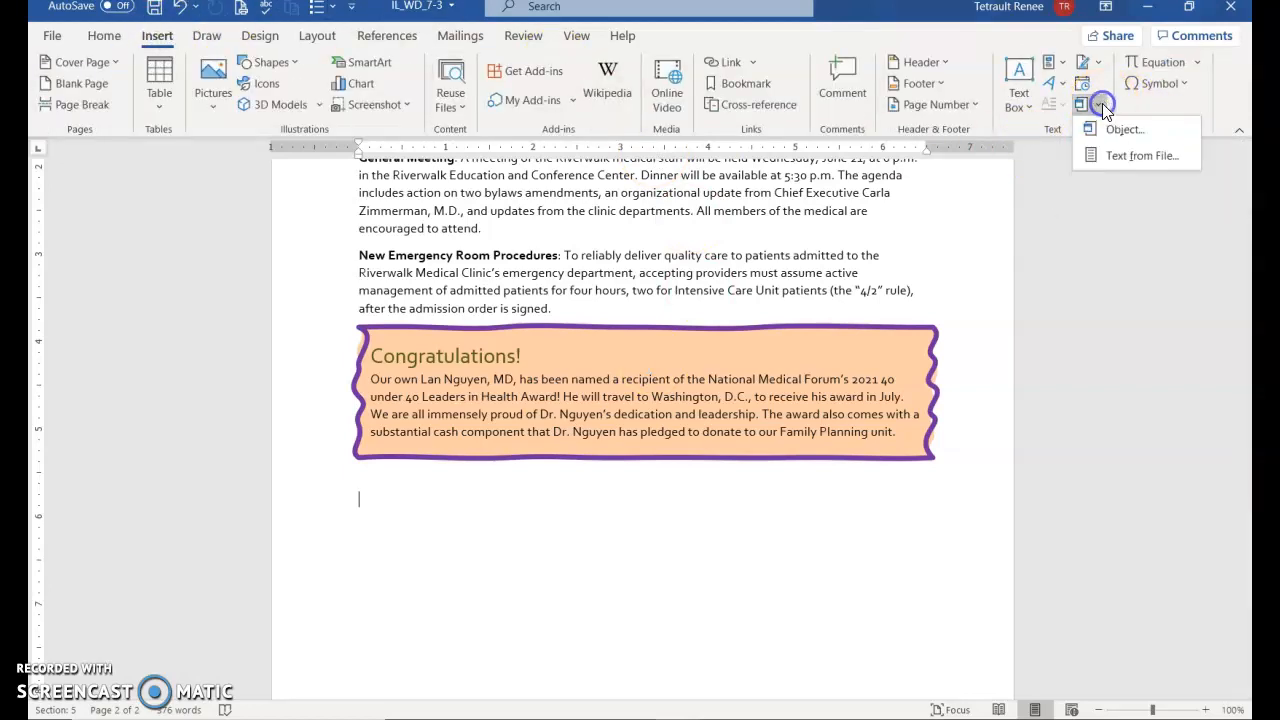
left_click(1117, 158)
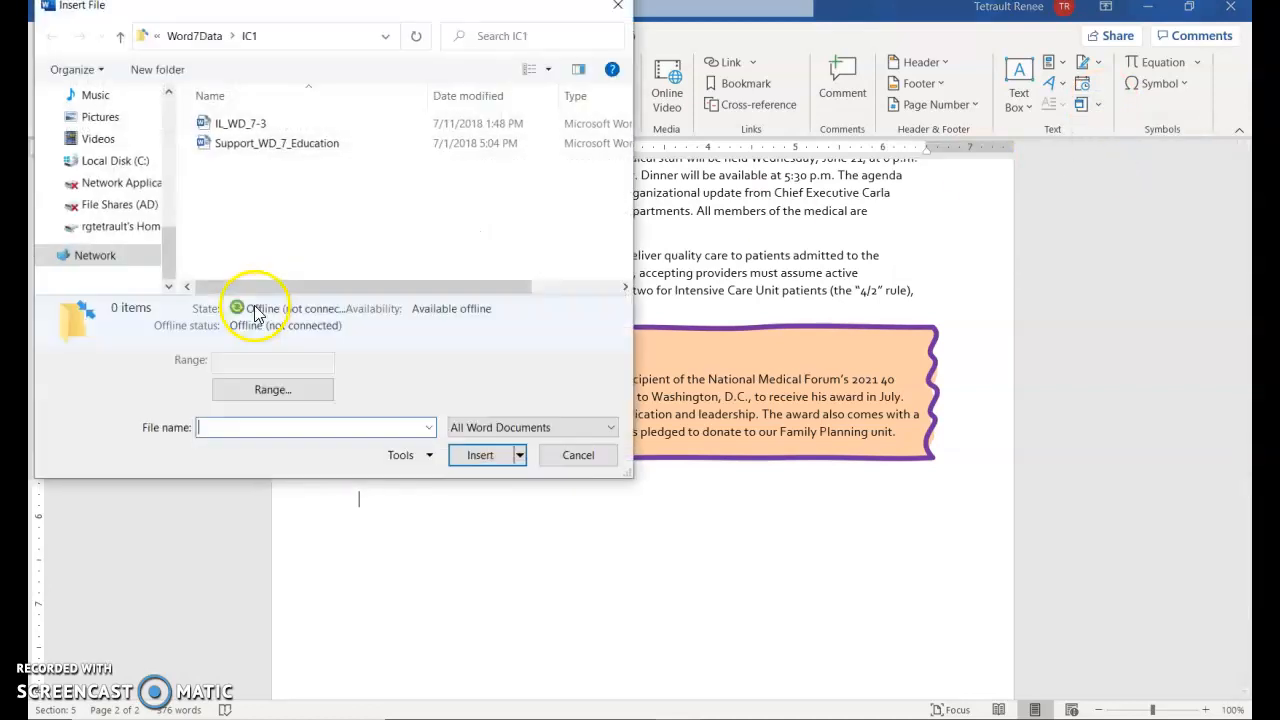
left_click(270, 150)
left_click(480, 455)
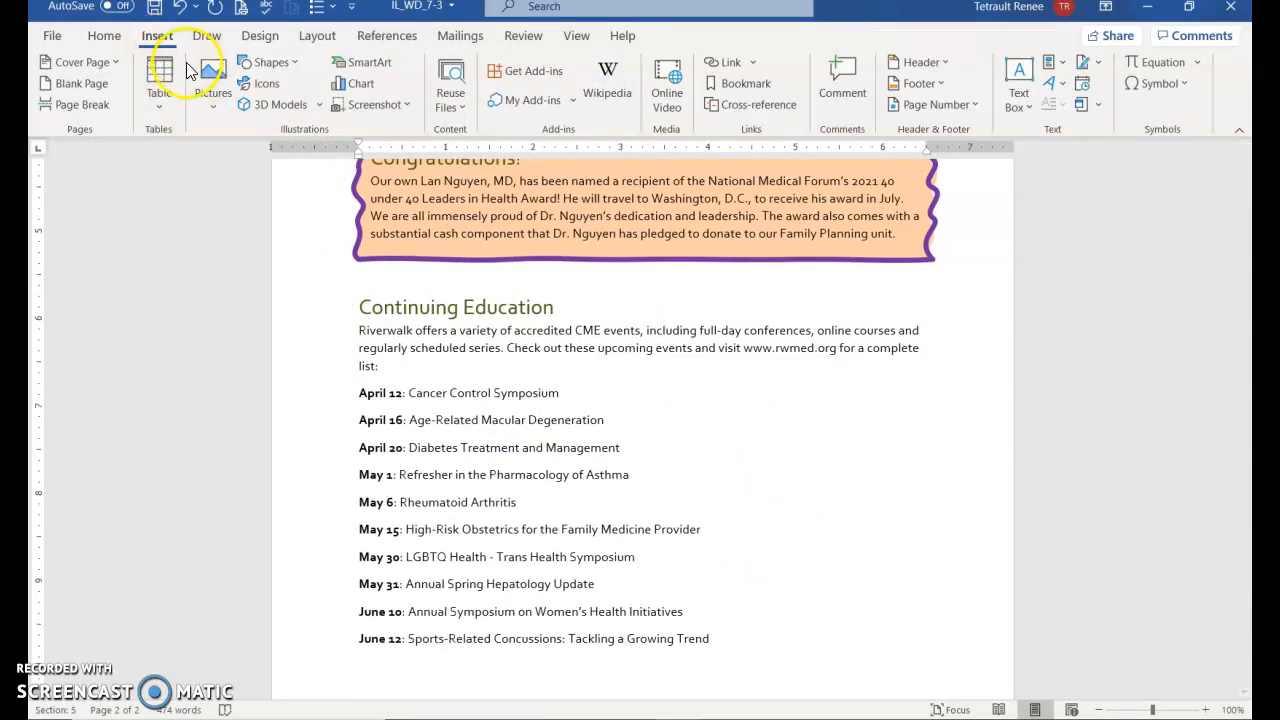
- Insert the picture Support_WD_7_Class after the June 12 event and apply the metallic oval frame picture style
left_click(211, 90)
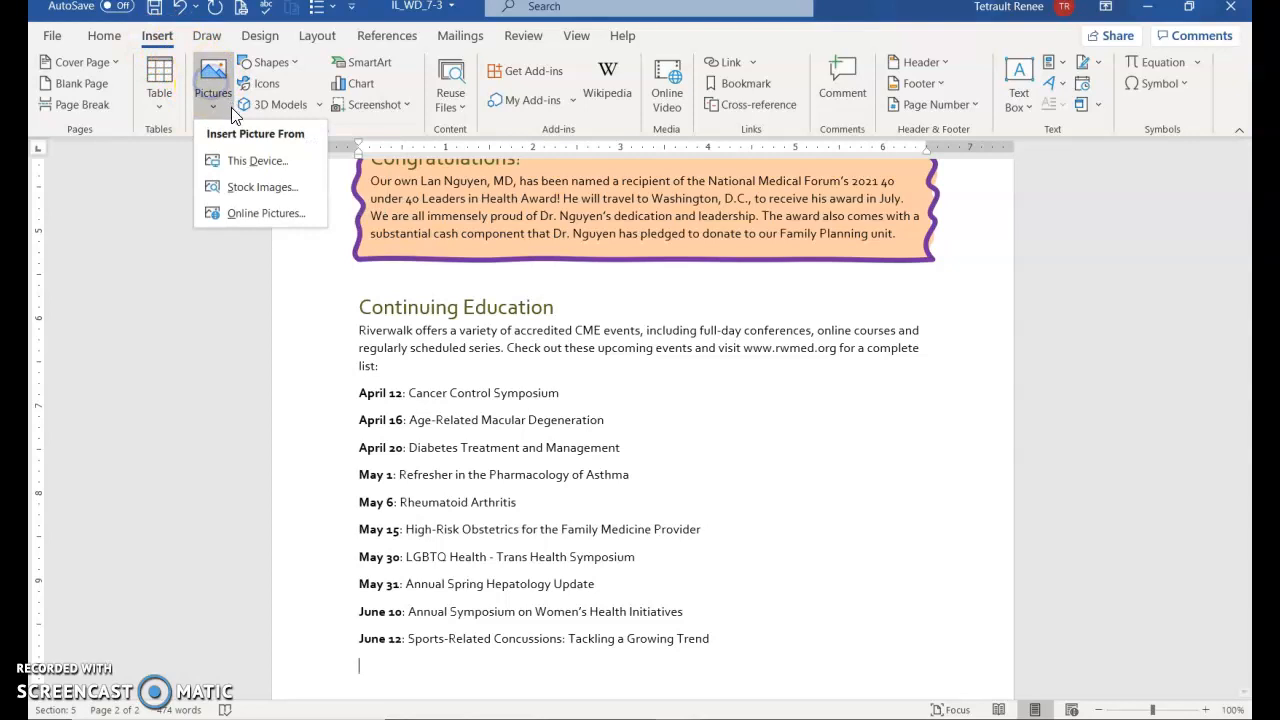
left_click(215, 161)
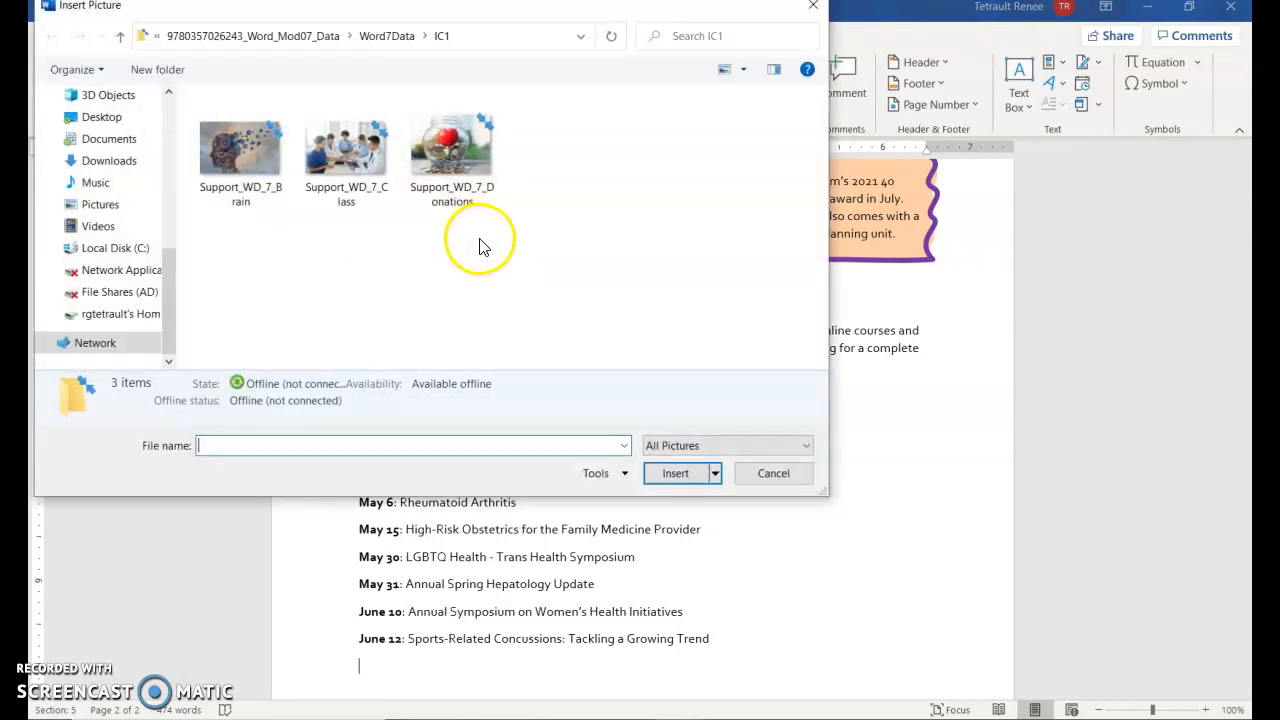
left_click(348, 165)
left_click(672, 474)
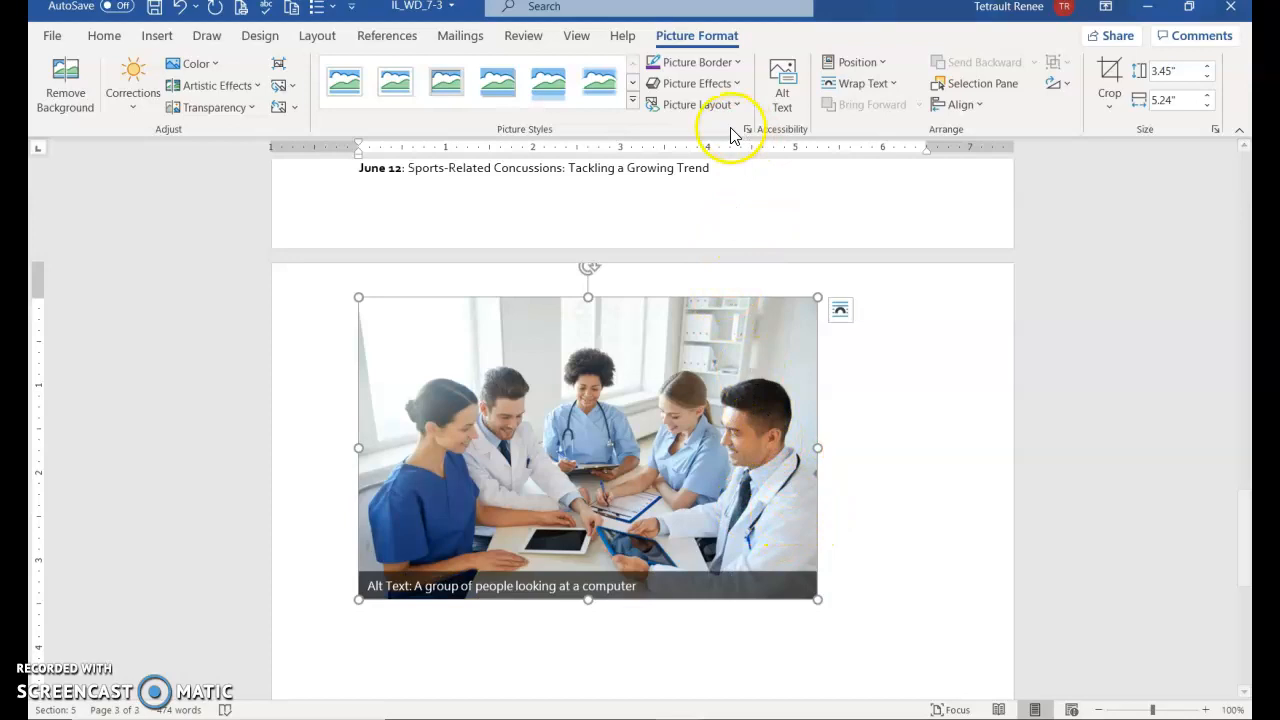
left_click(632, 100)
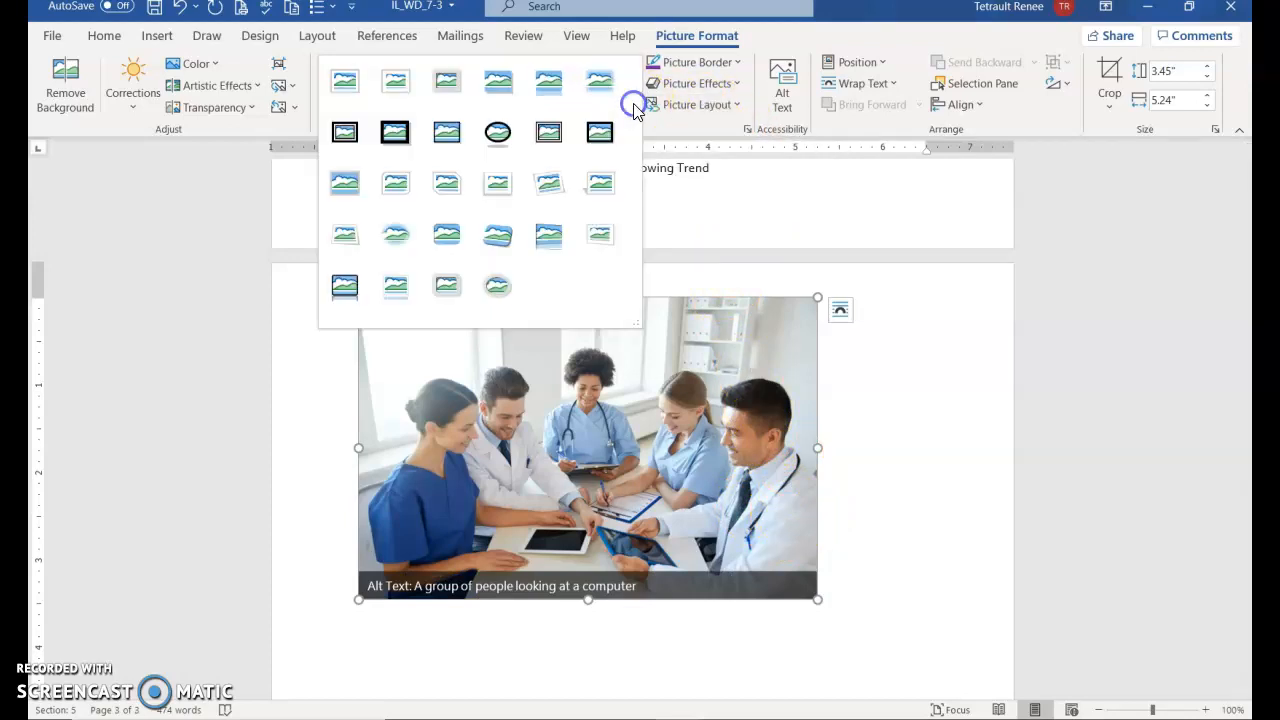
left_click(491, 298)
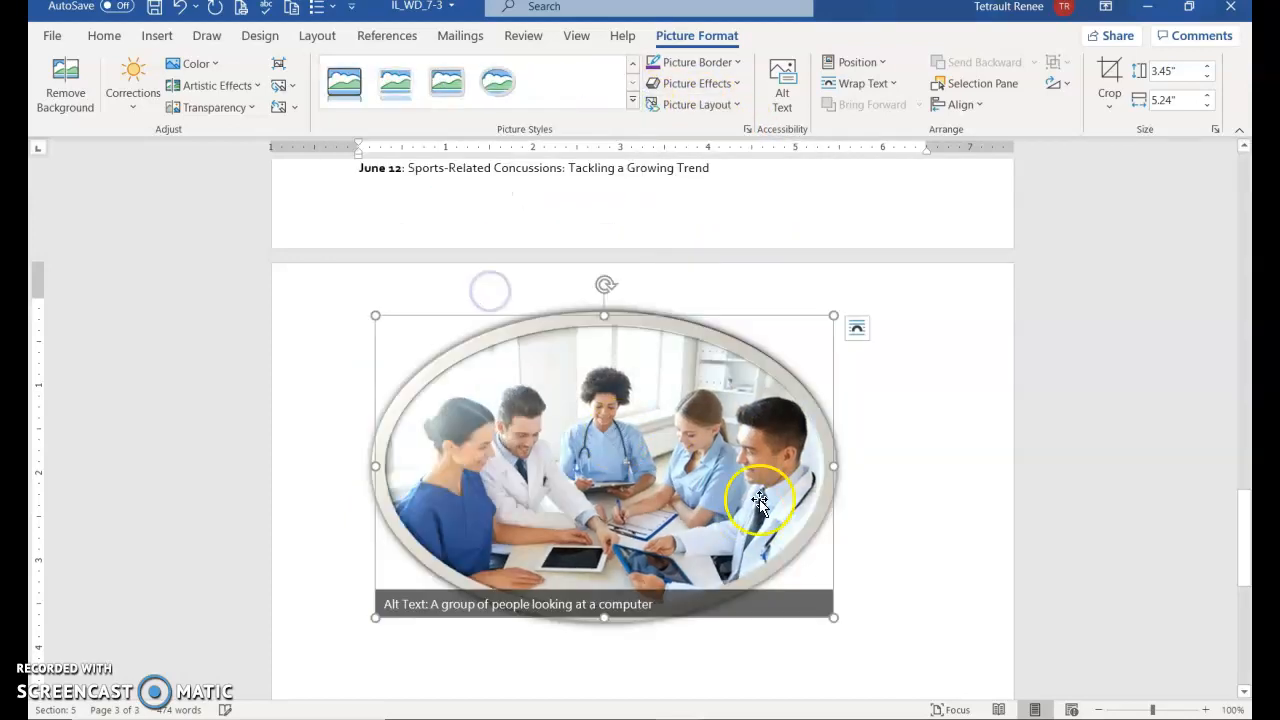
- Set the class picture's text wrapping to In Front of Text and move it down toward the Continuing Education section
scroll(805, 440, "up", 3)
scroll(851, 421, "up", 1)
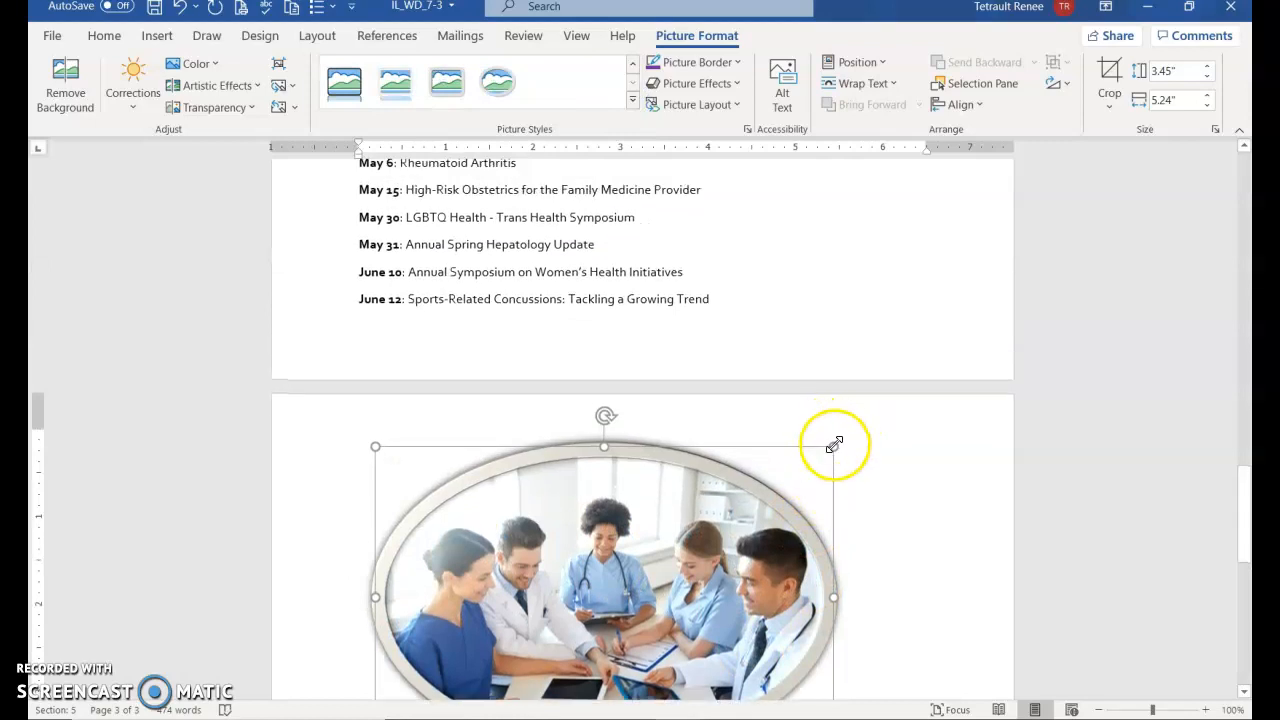
scroll(780, 213, "up", 1)
scroll(780, 213, "up", 1)
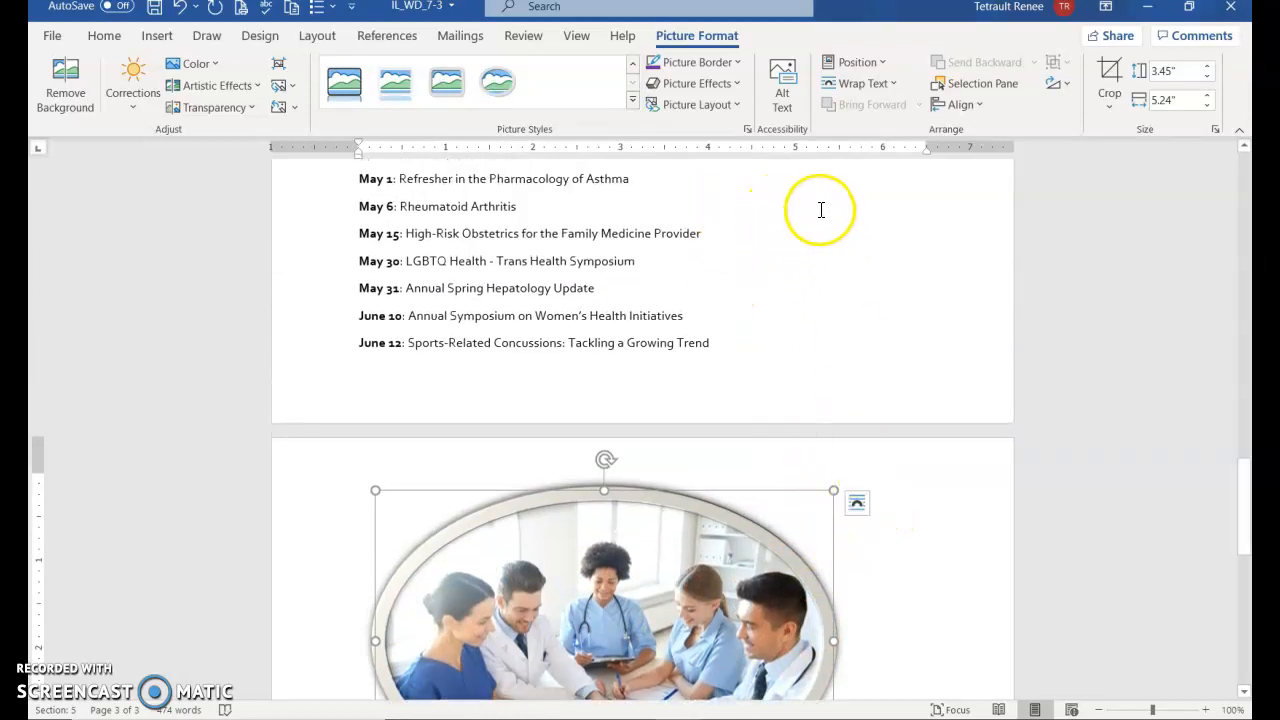
left_click(857, 503)
left_click(985, 598)
scroll(757, 509, "up", 4)
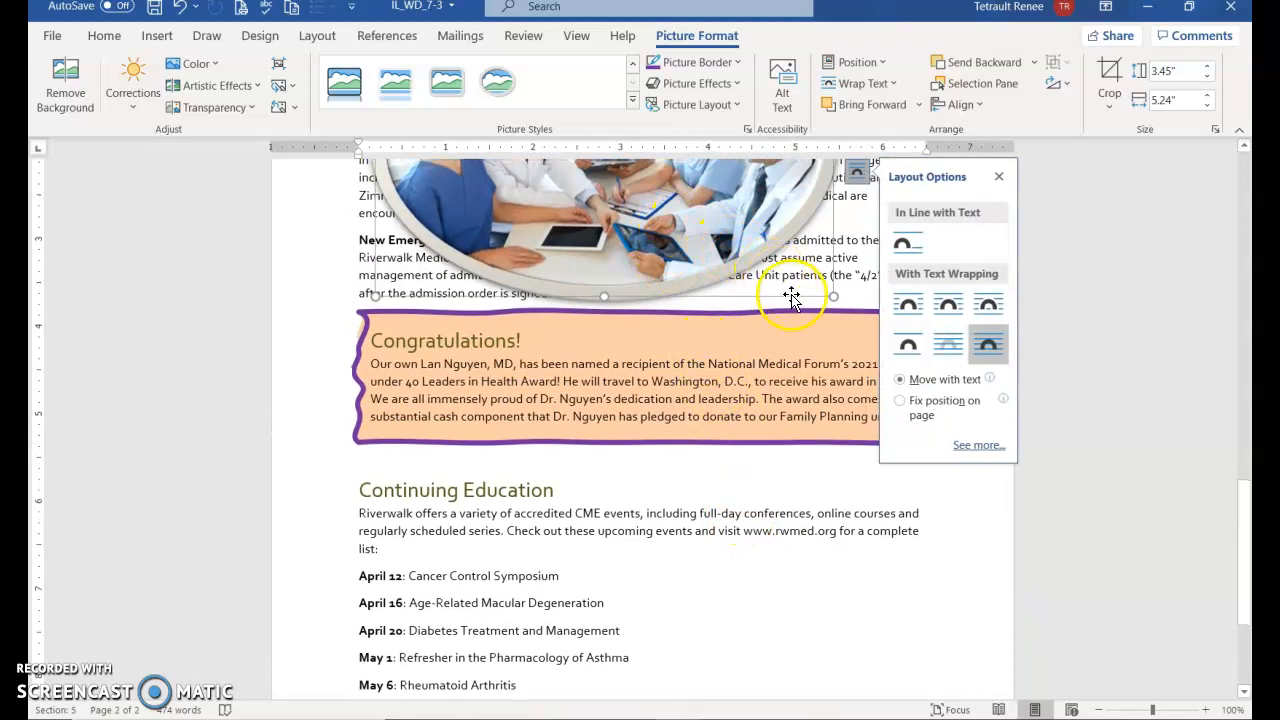
left_click_drag(797, 378, 812, 647)
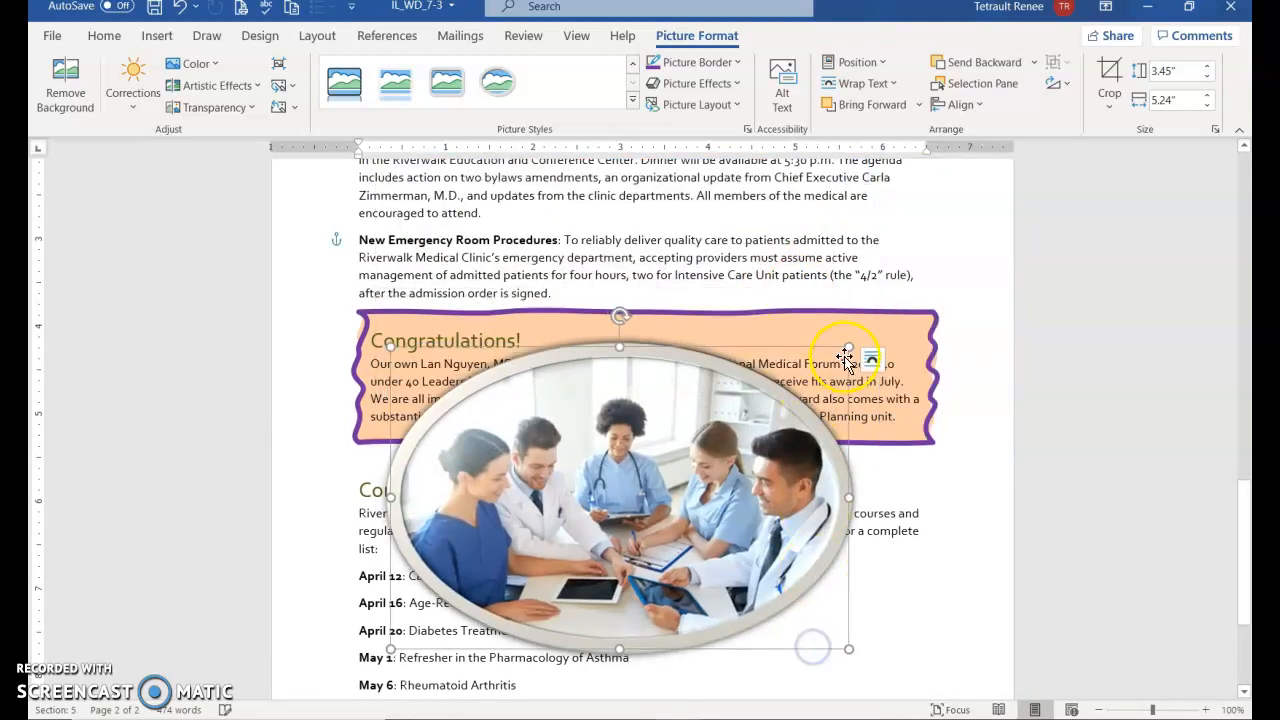
- Shrink the class picture to about 2.11" by 3.21" and place it beside the list of Continuing Education dates
left_click_drag(849, 348, 672, 464)
scroll(600, 480, "down", 1)
left_click_drag(533, 504, 835, 528)
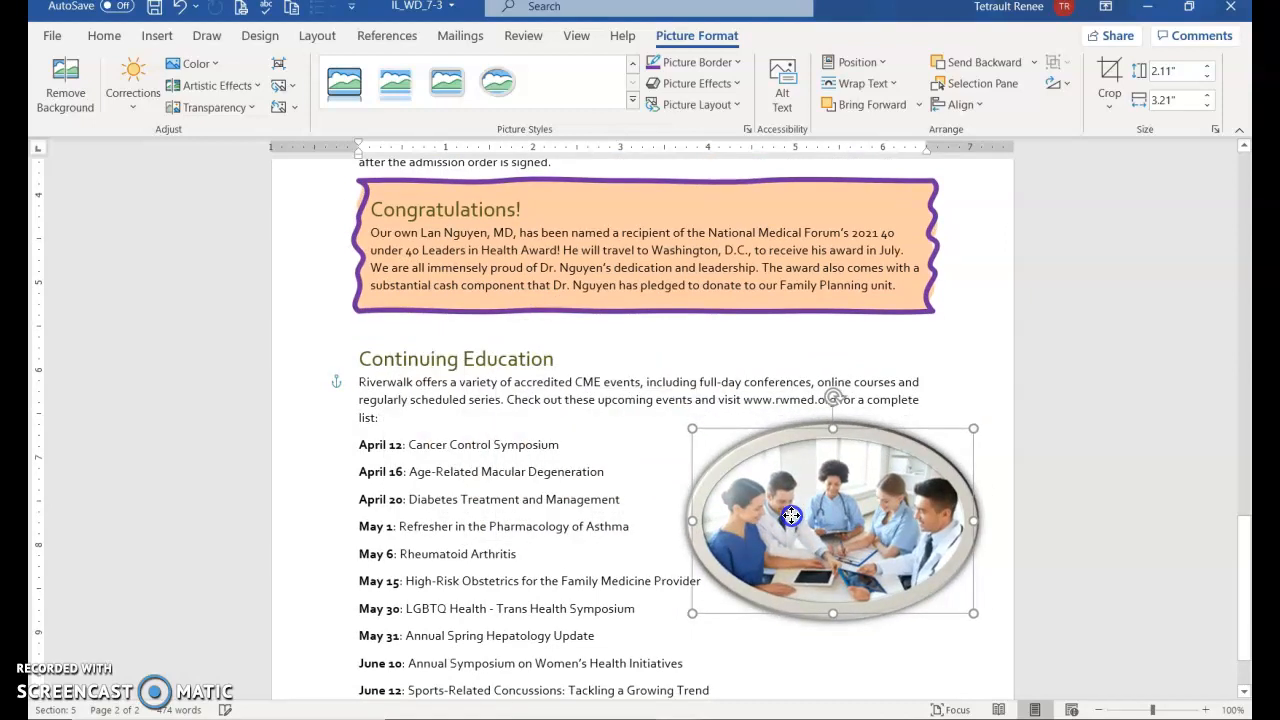
scroll(457, 428, "down", 1)
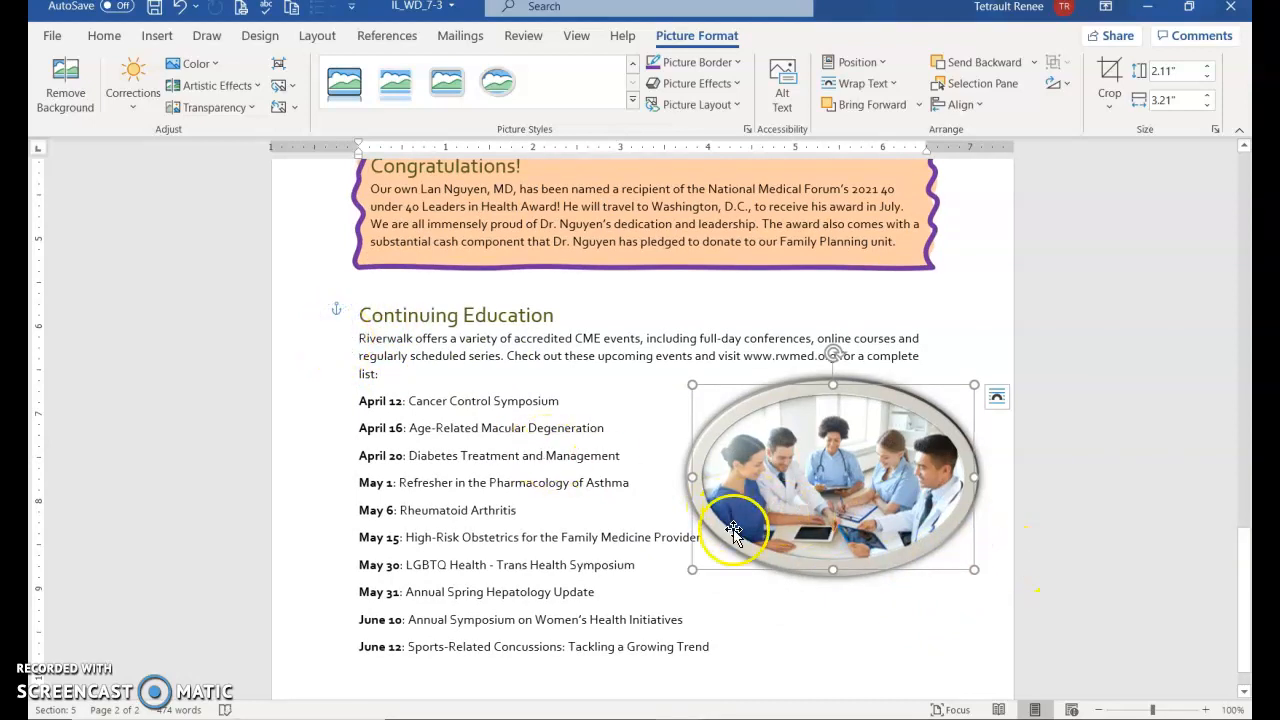
- Deselect the picture and display multiple pages at once to review the whole newsletter layout
left_click(666, 624)
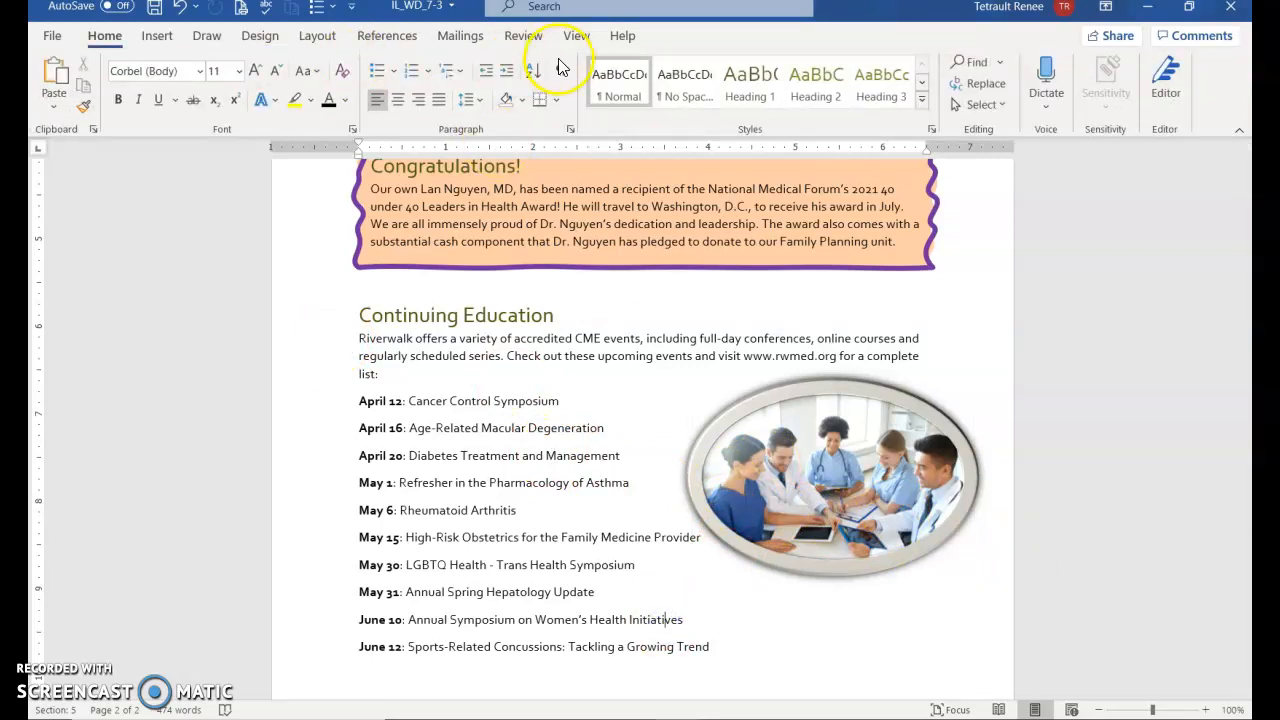
left_click(576, 35)
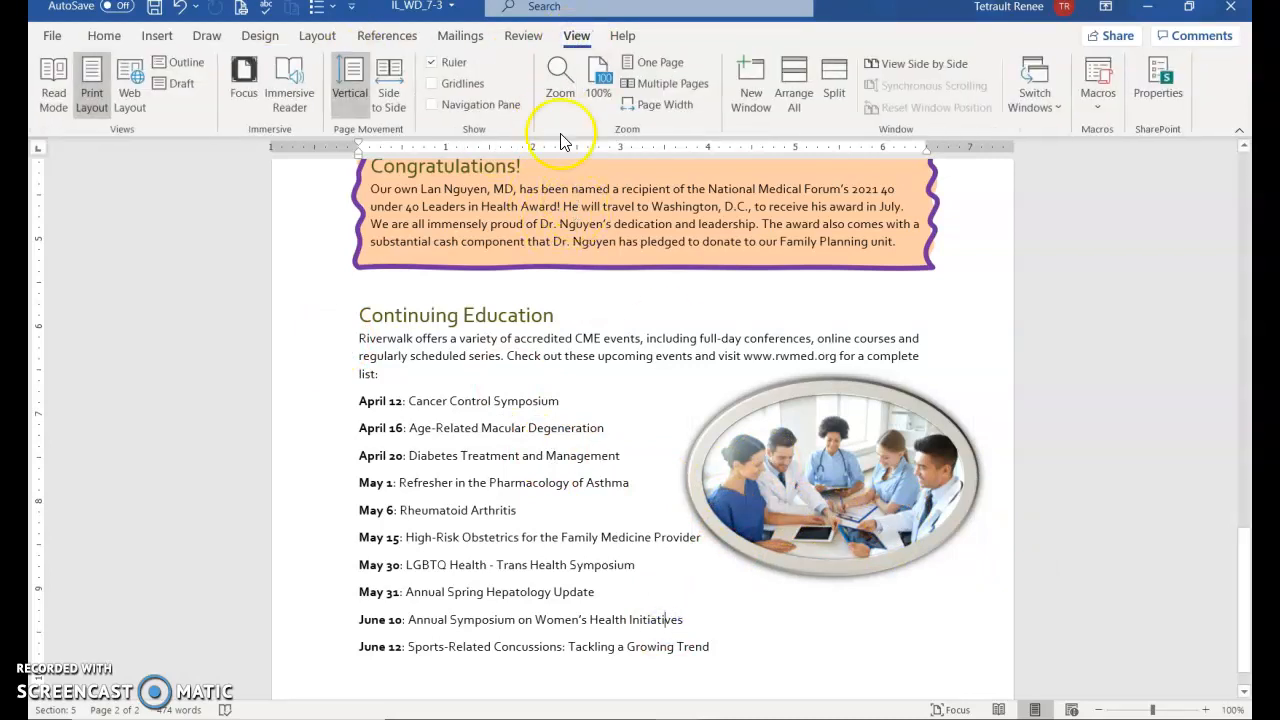
left_click(640, 83)
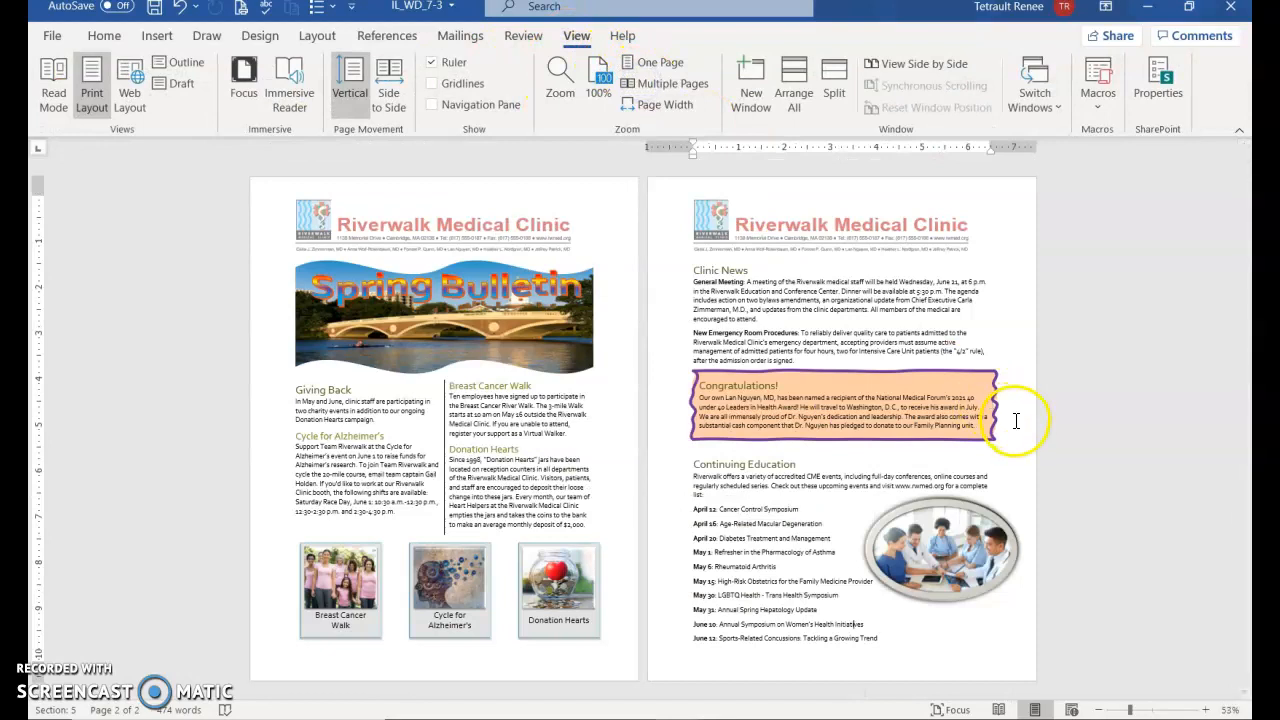